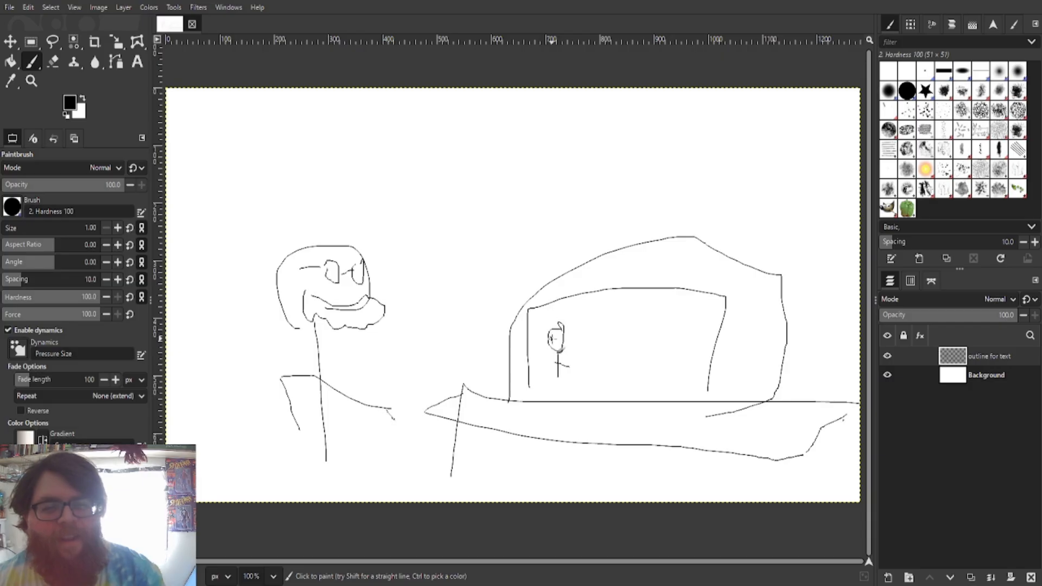
Sketch a tiny desk and computer beside the small figure inside the drawn monitor on the "outline for text" layer.
click(557, 340)
mouse_move(598, 368)
mouse_down()
mouse_move(650, 378)
mouse_move(633, 355)
mouse_move(687, 366)
mouse_move(585, 362)
mouse_move(673, 377)
mouse_move(684, 365)
mouse_move(612, 358)
mouse_move(624, 323)
mouse_move(651, 358)
mouse_move(626, 357)
mouse_up()
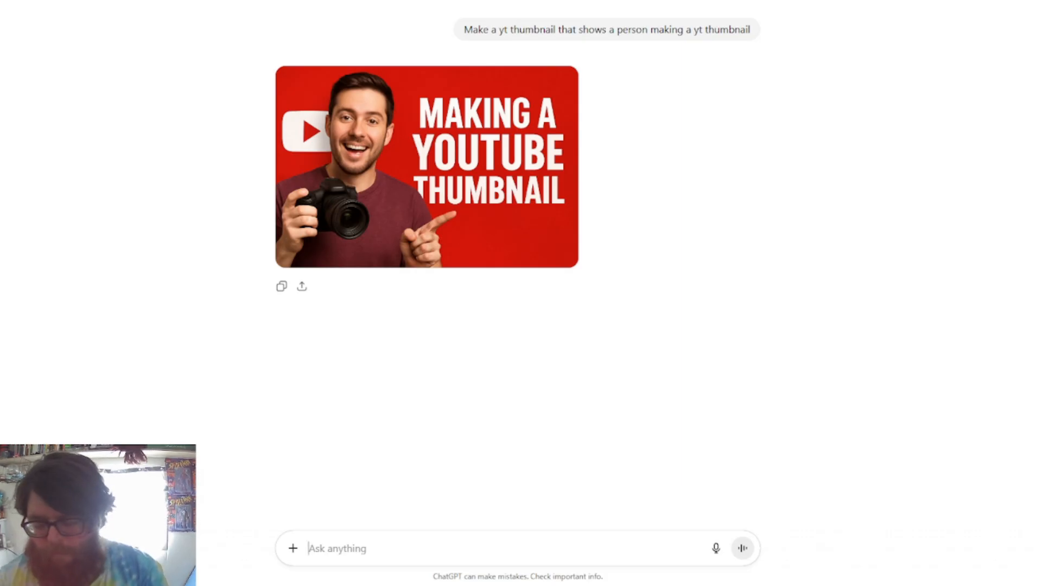
Write a follow-up image prompt beginning "have a person sitting at a desk on a pc making a thumbnail".
text(have a peros)
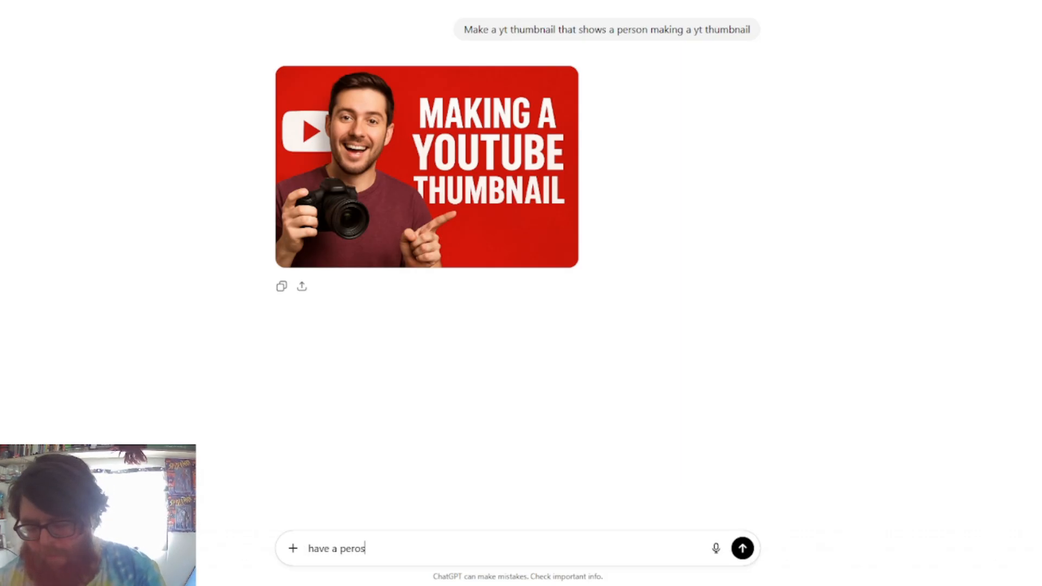
text(n)
key(BackSpace)
key(BackSpace)
key(BackSpace)
key(BackSpace)
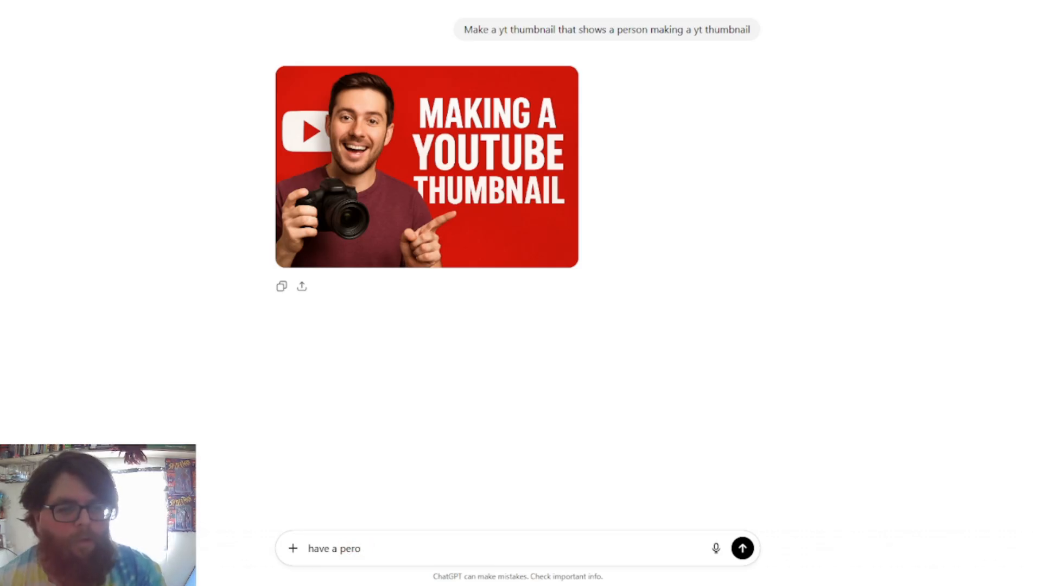
text(son sitti)
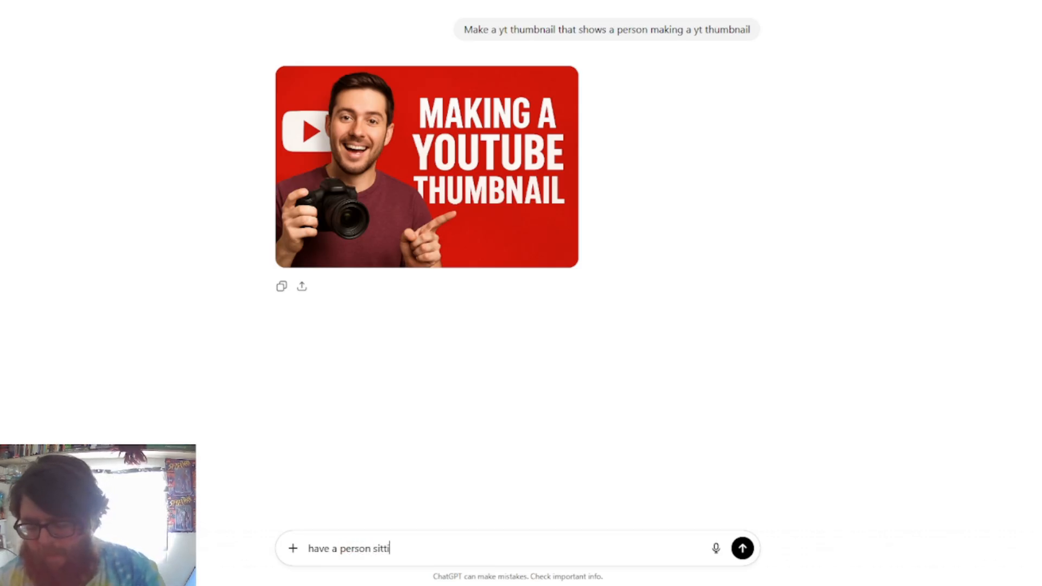
text(ng at a desk on a pc)
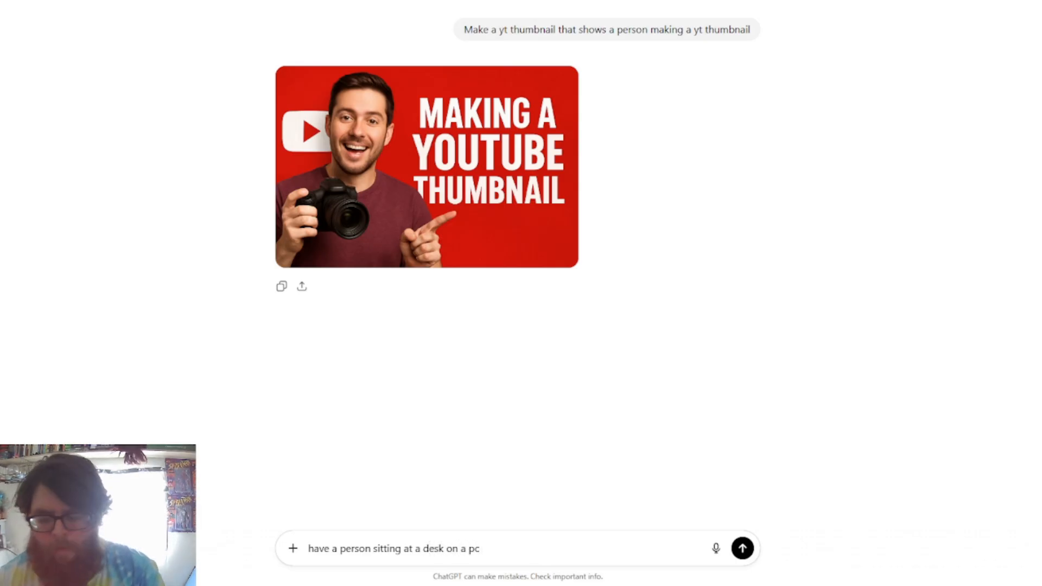
text( making a thum)
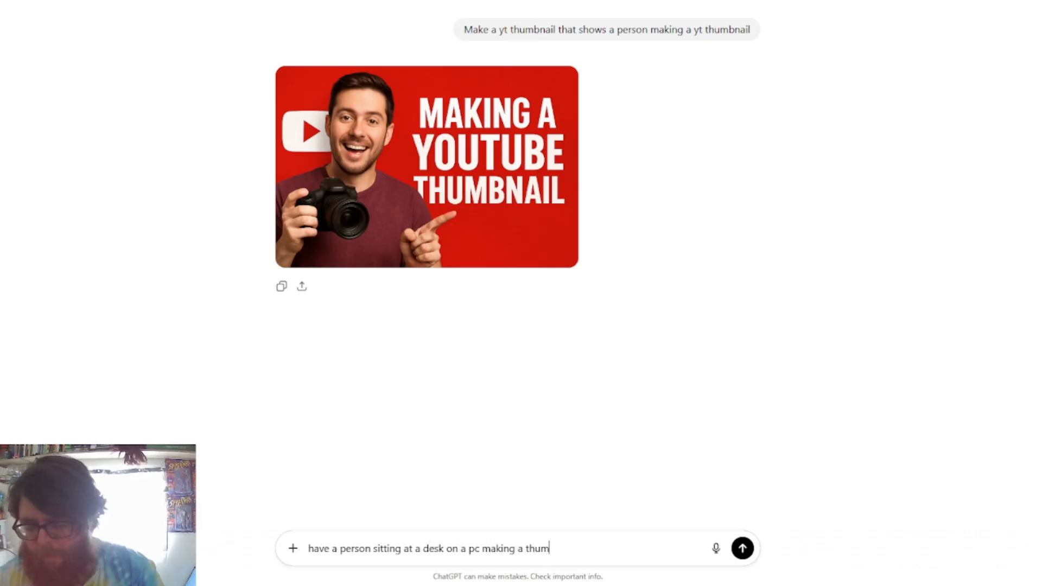
text(bnail of a pe)
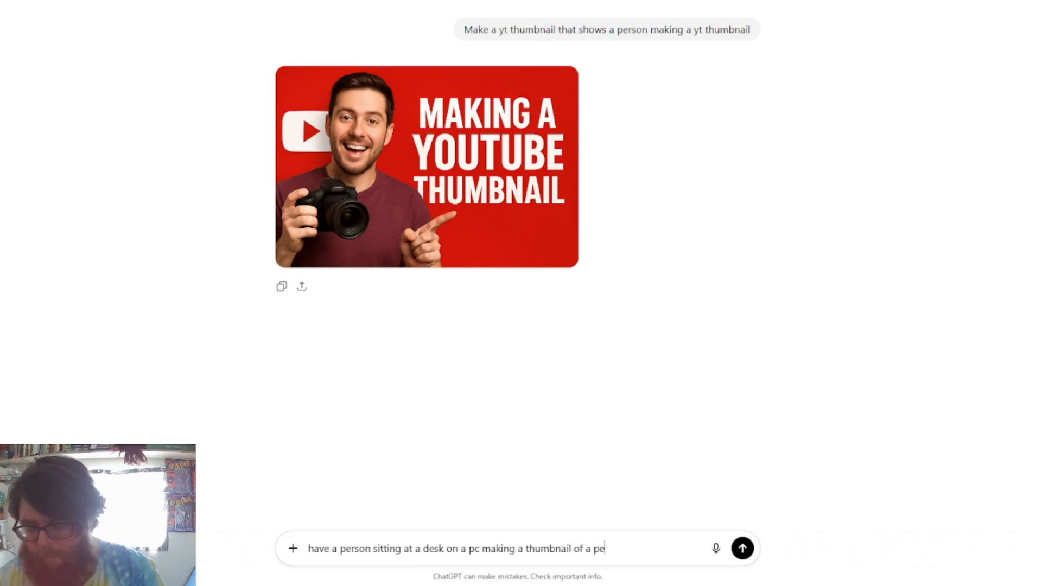
Finish the prompt with "of a person sitting at a desk on a pc making a thumbnail of a person sitting at a desk" and send it.
text(rson)
key(BackSpace)
key(BackSpace)
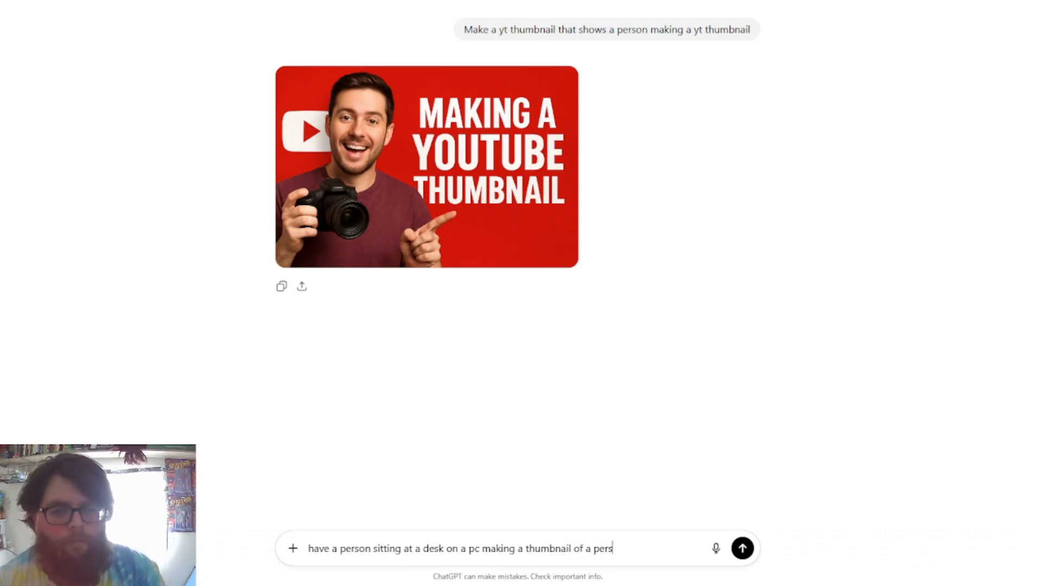
text(on sitting a)
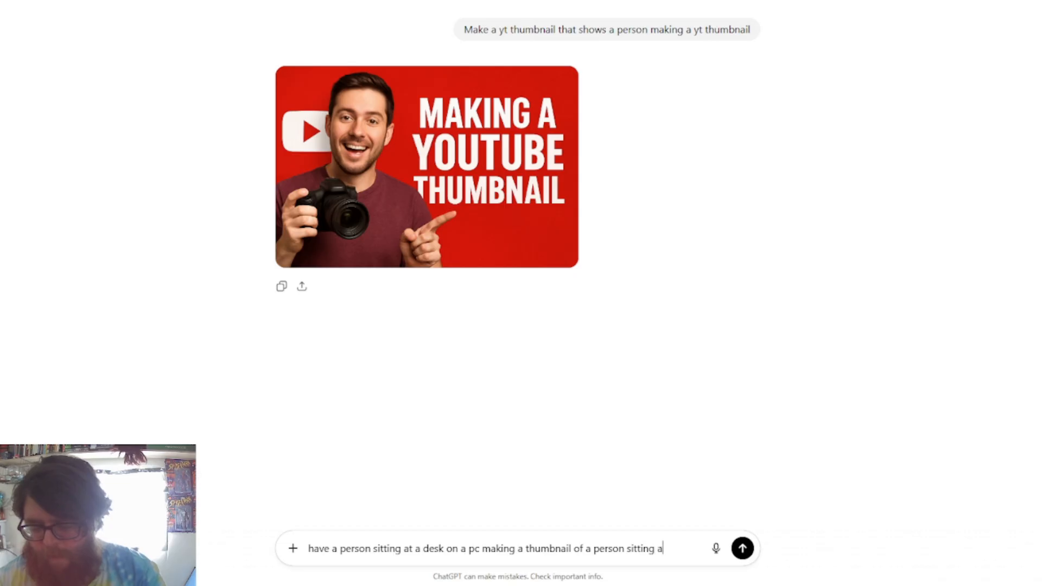
text(t a desk )
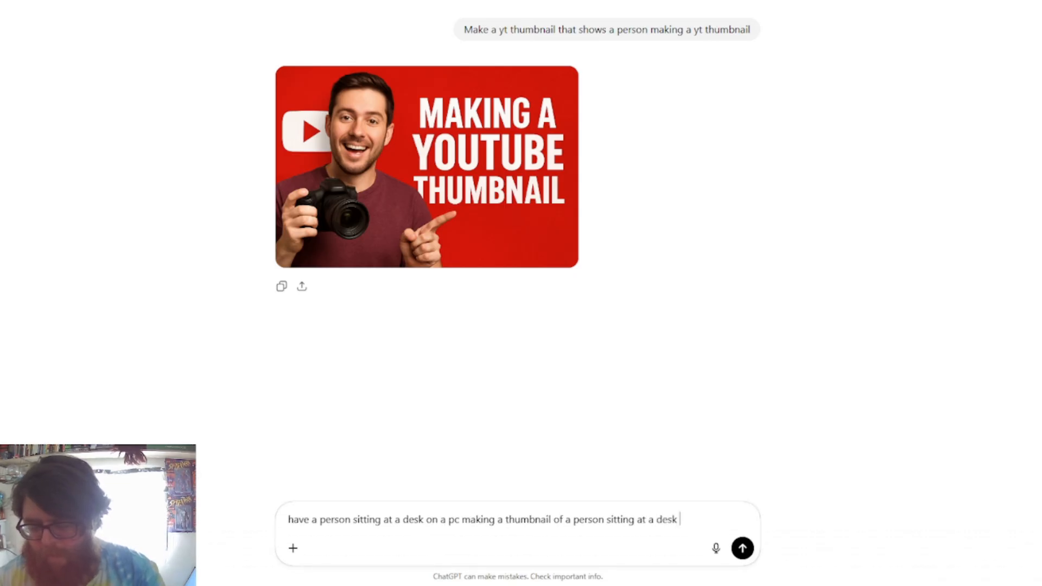
text(on a pc maki)
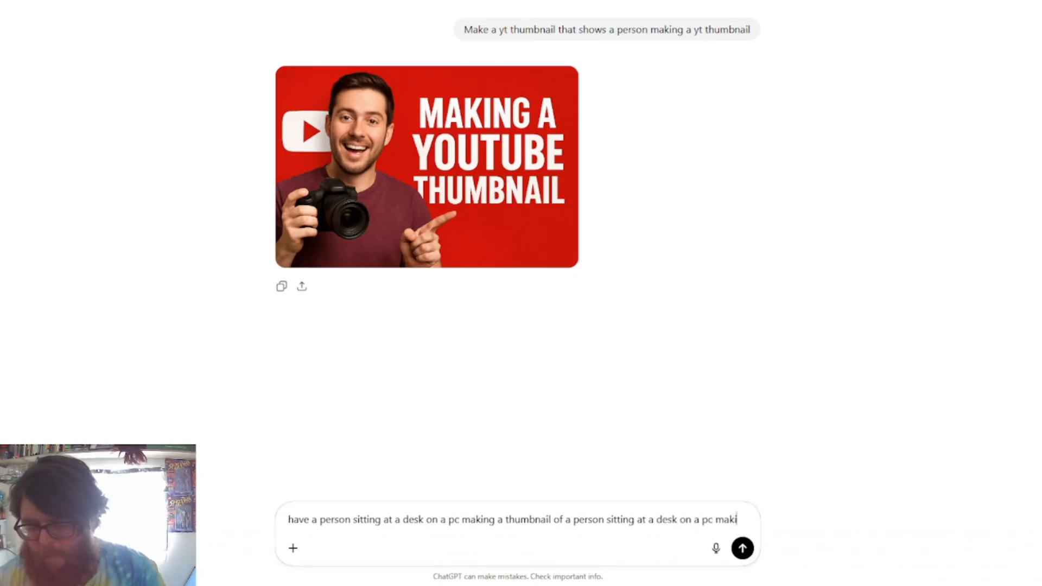
text(ng a thumb)
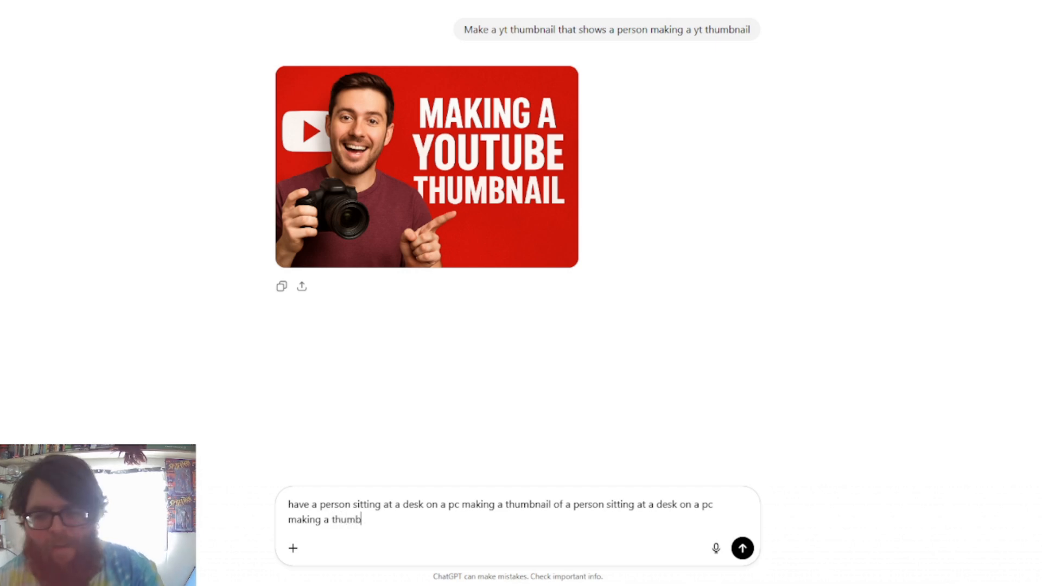
text(nail)
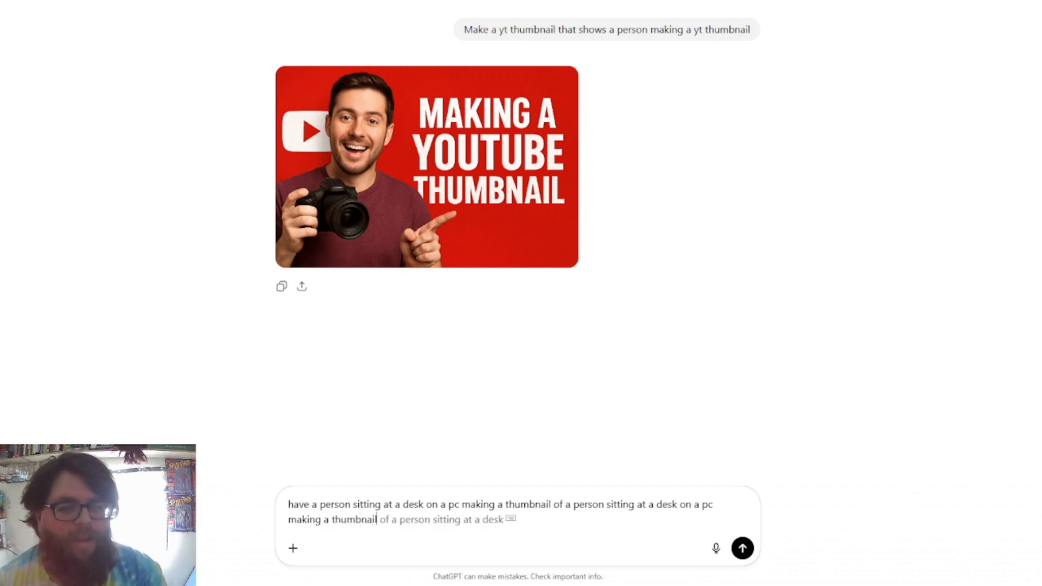
key(Tab)
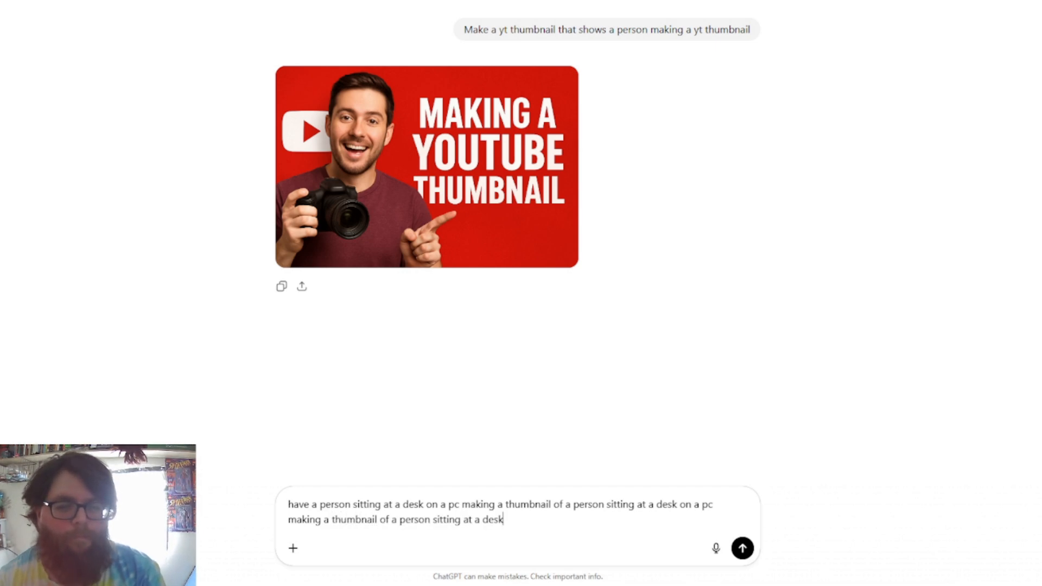
key(Return)
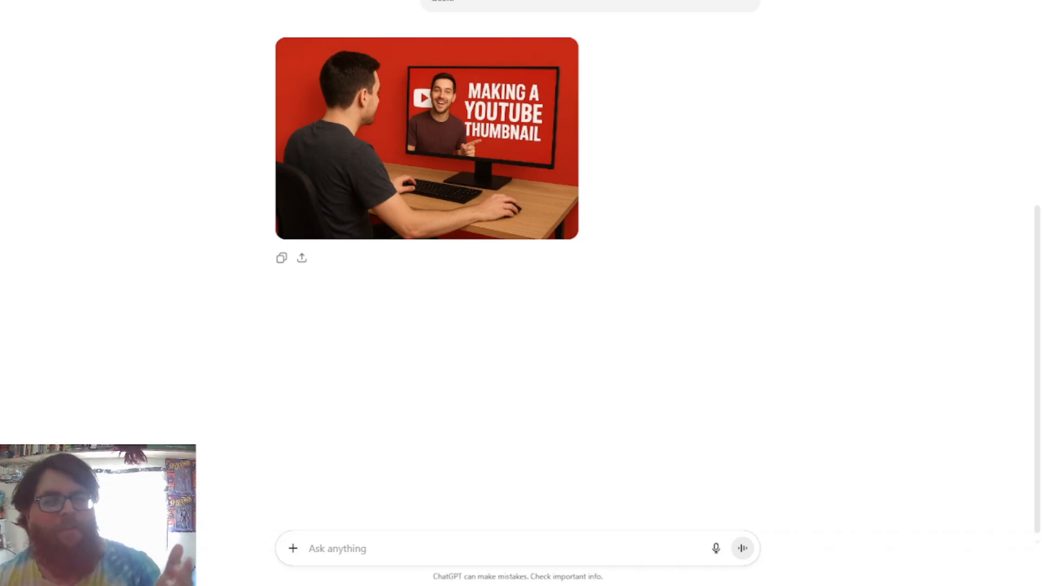
scroll(522, 272, up, 6)
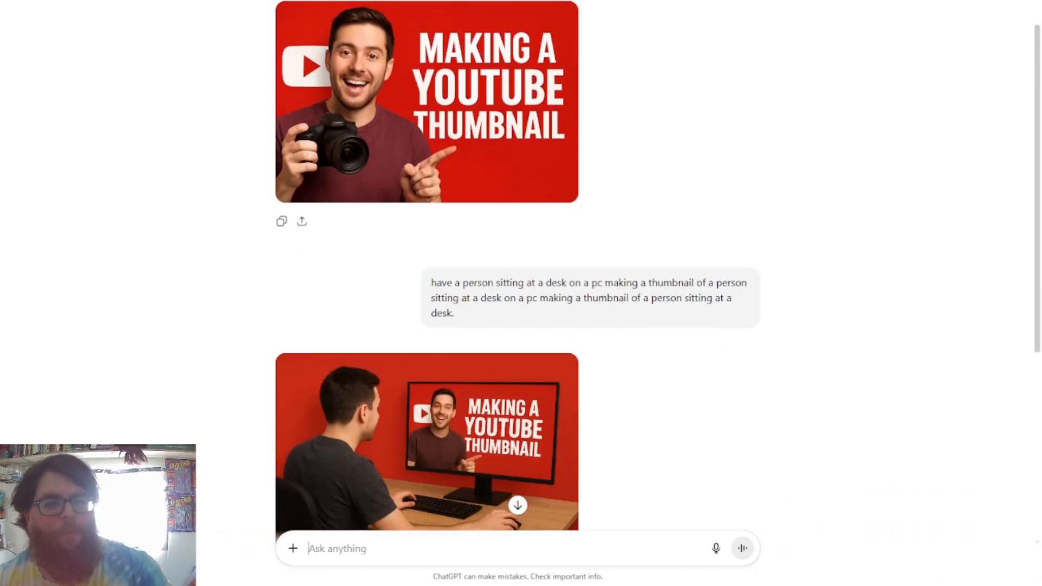
scroll(521, 271, down, 3)
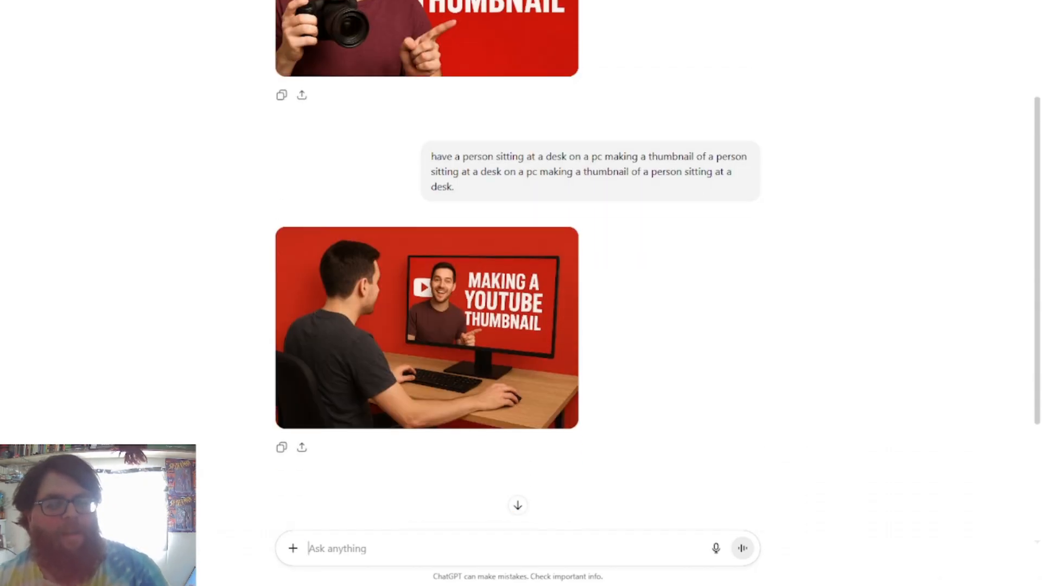
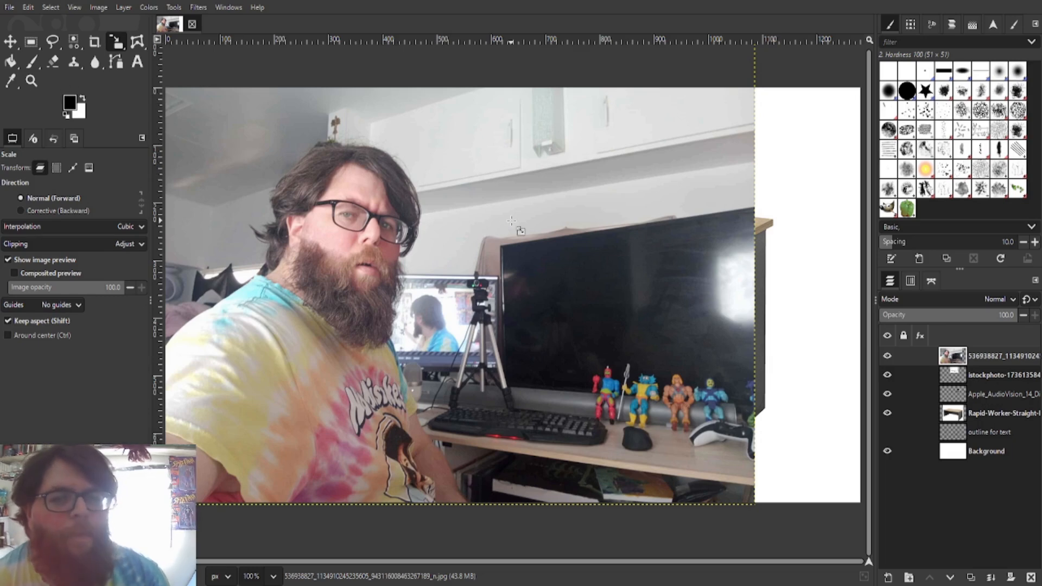
Move the "outline for text" layer to the top of the layer stack, leaving it and the Rapid-Worker-Straight layer hidden.
click(887, 433)
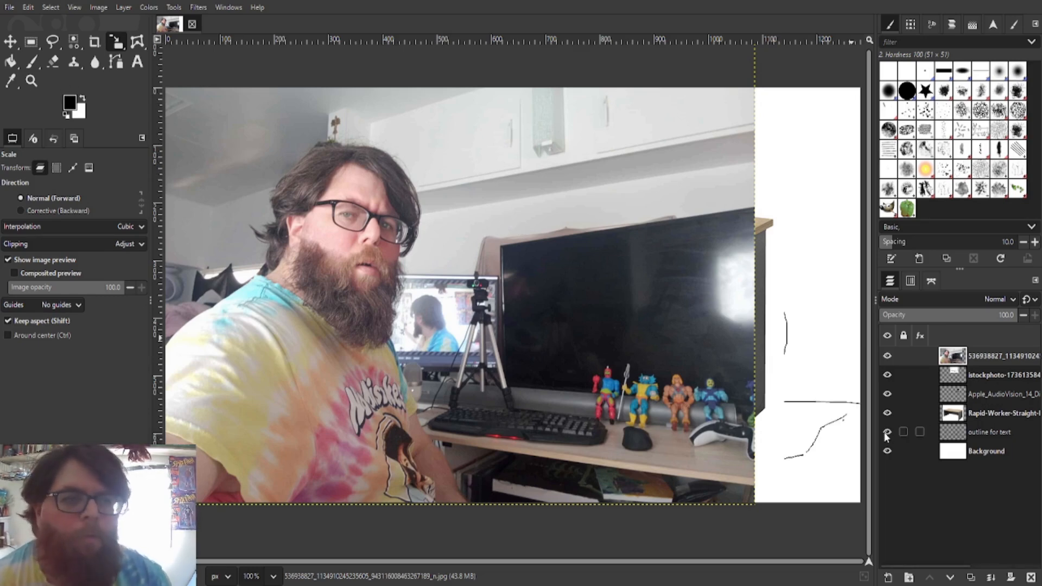
click(887, 433)
drag(963, 436, 959, 353)
click(888, 429)
click(889, 429)
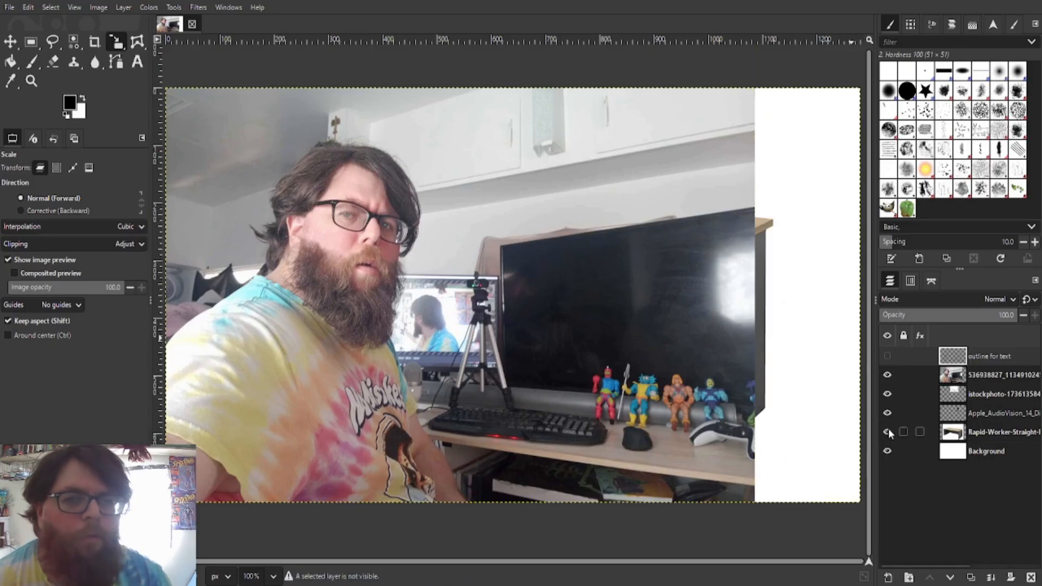
click(888, 429)
click(887, 357)
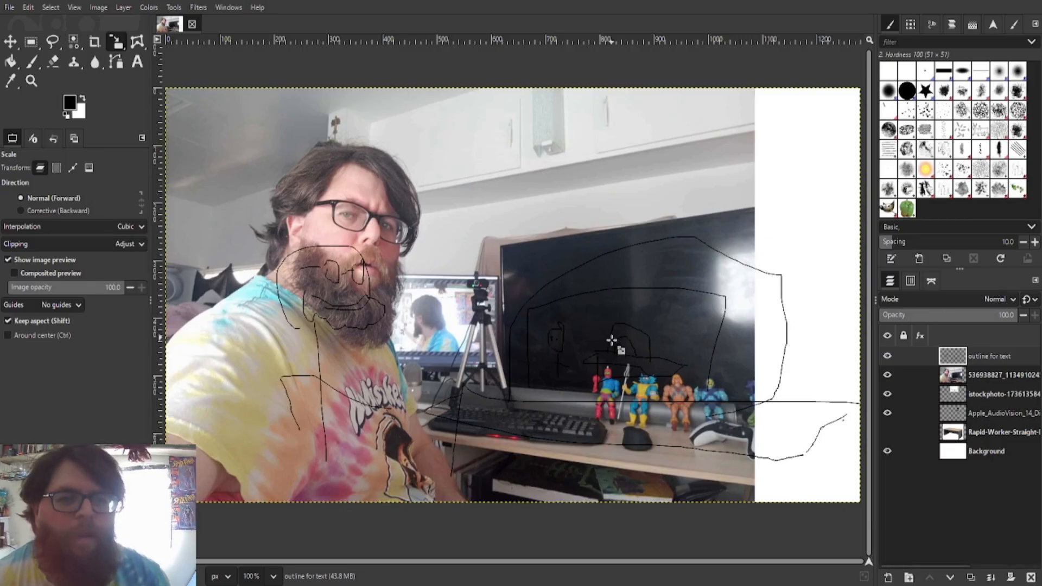
click(887, 357)
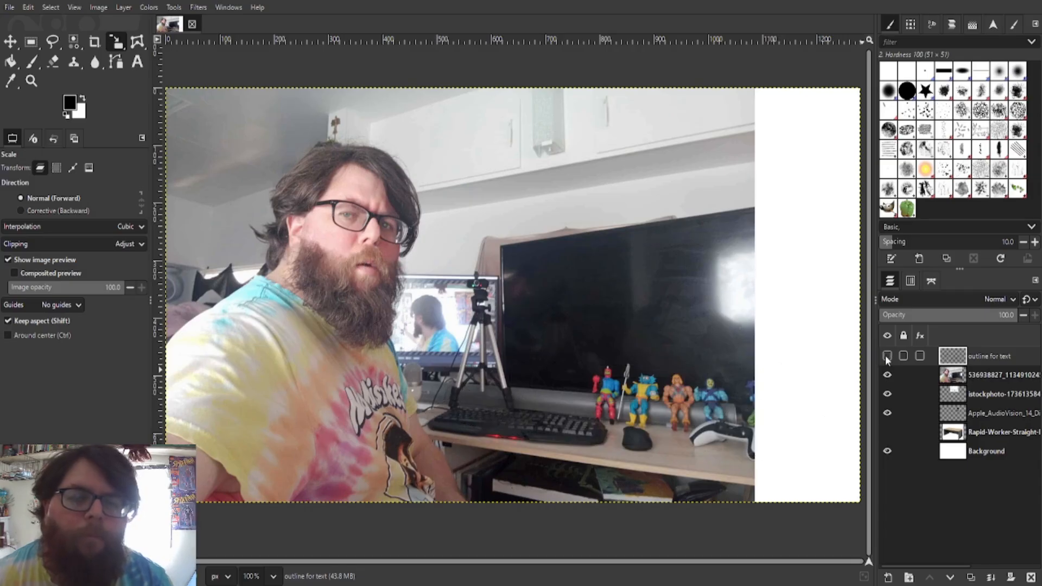
Scale down the photo layer of the bearded man at the desk and move it flush with the canvas's left edge.
click(952, 376)
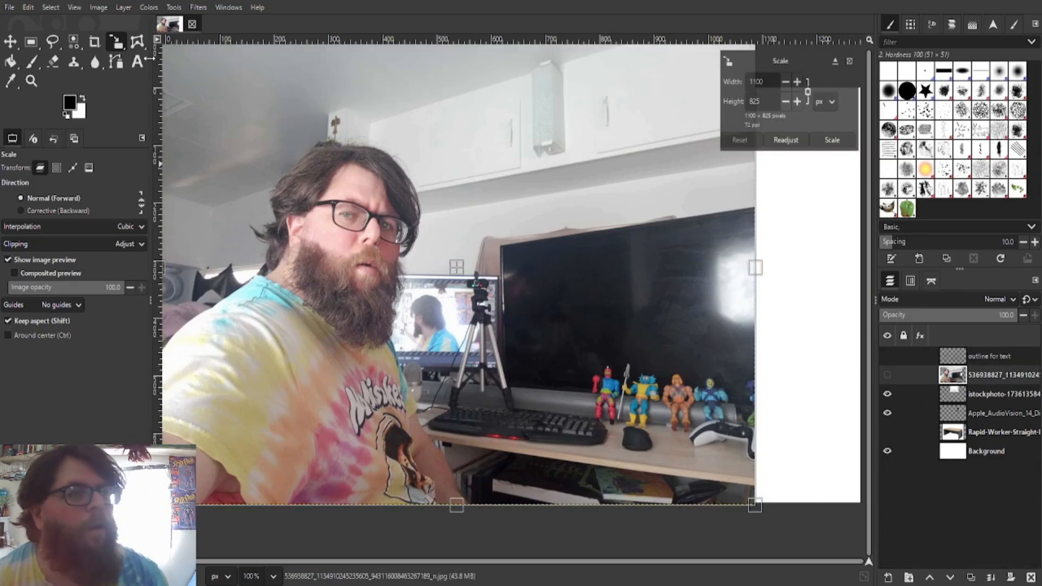
drag(202, 121, 281, 166)
click(10, 41)
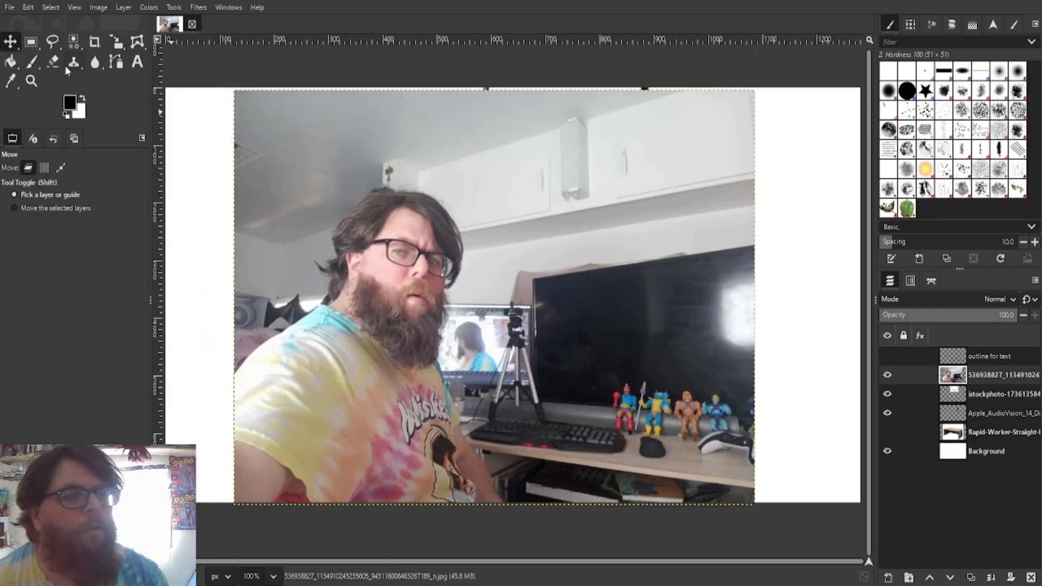
drag(415, 367, 346, 363)
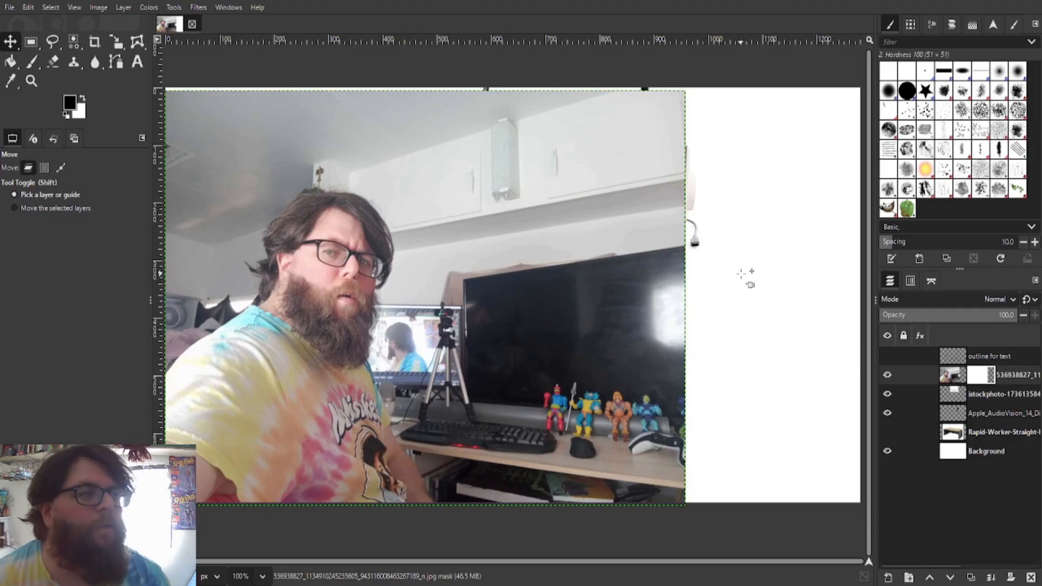
Try to crop the image to a 564 × 654 px area around the man, and undo the crop.
click(32, 61)
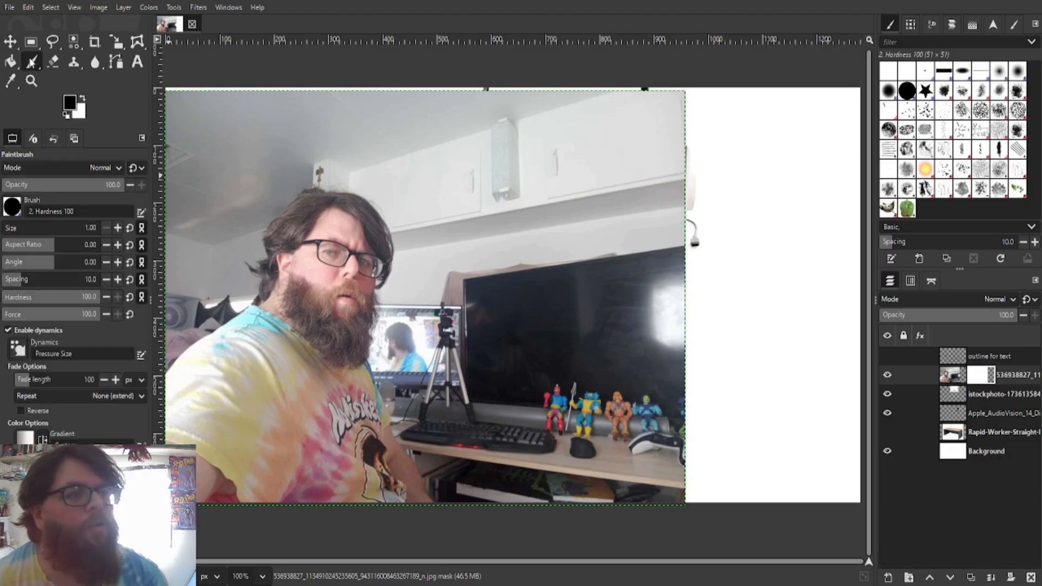
click(31, 41)
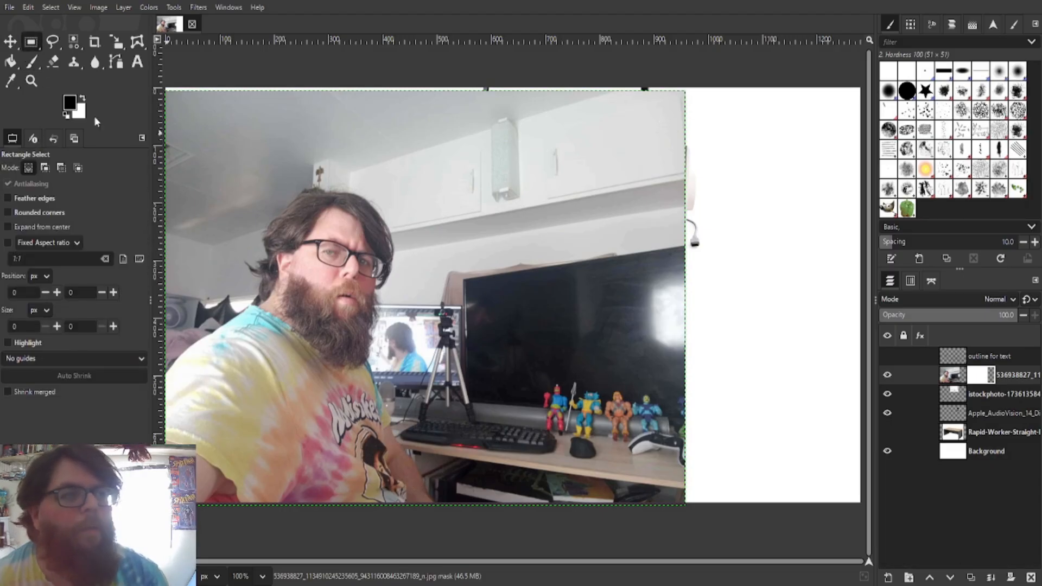
click(97, 43)
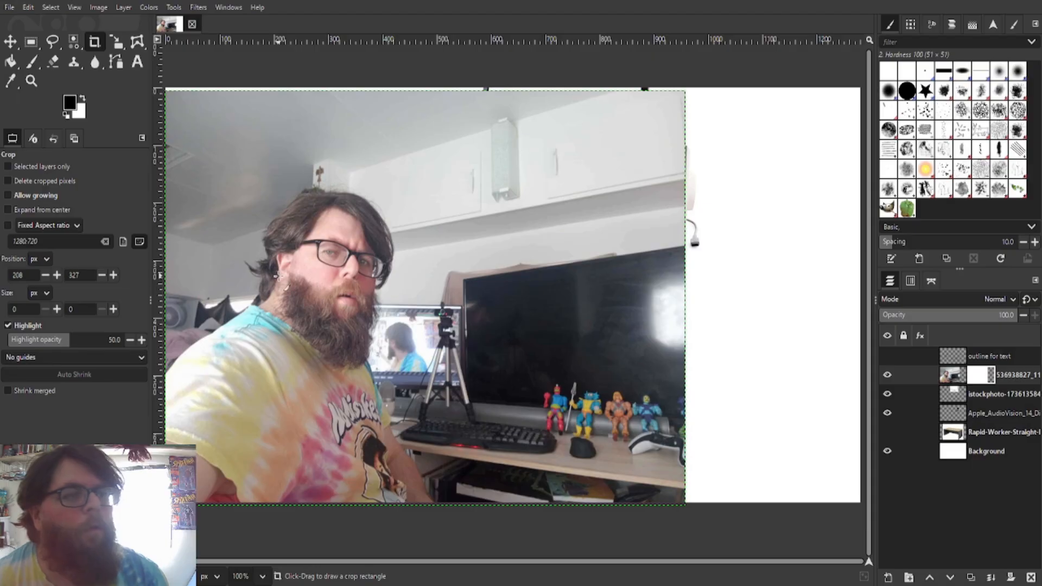
drag(167, 125, 471, 582)
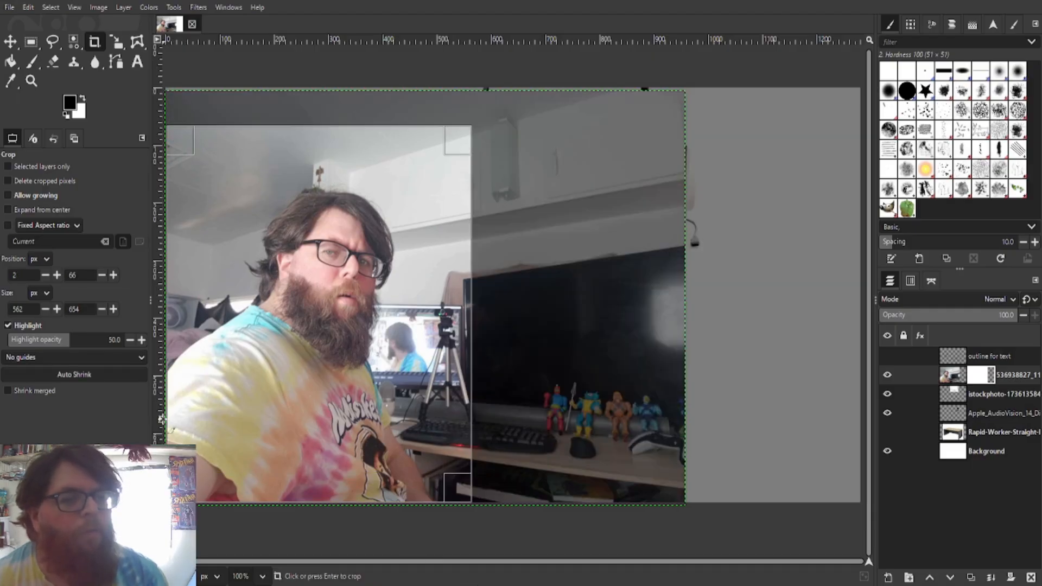
drag(165, 415, 156, 411)
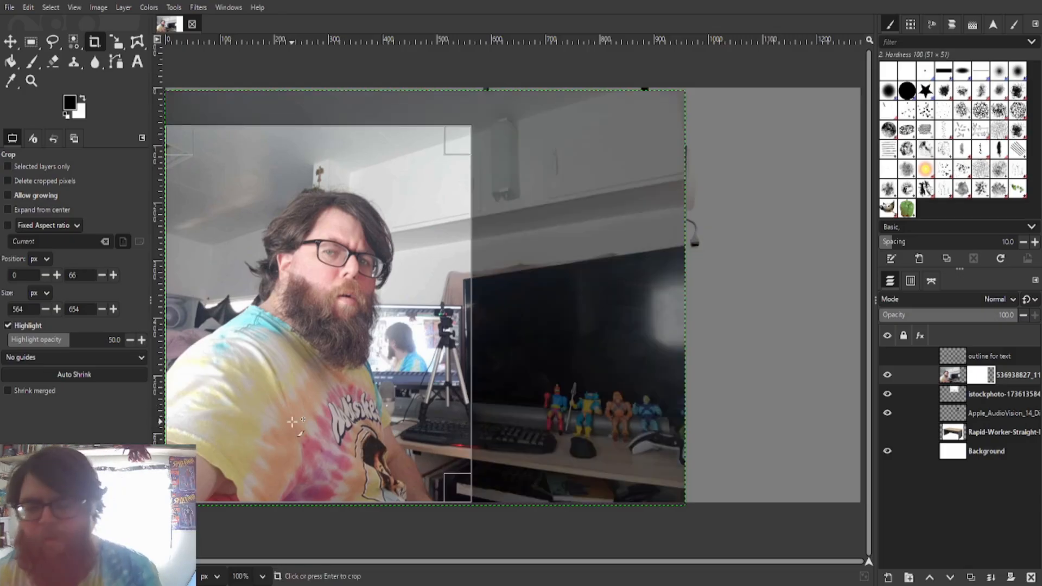
key(Return)
key(ctrl+z)
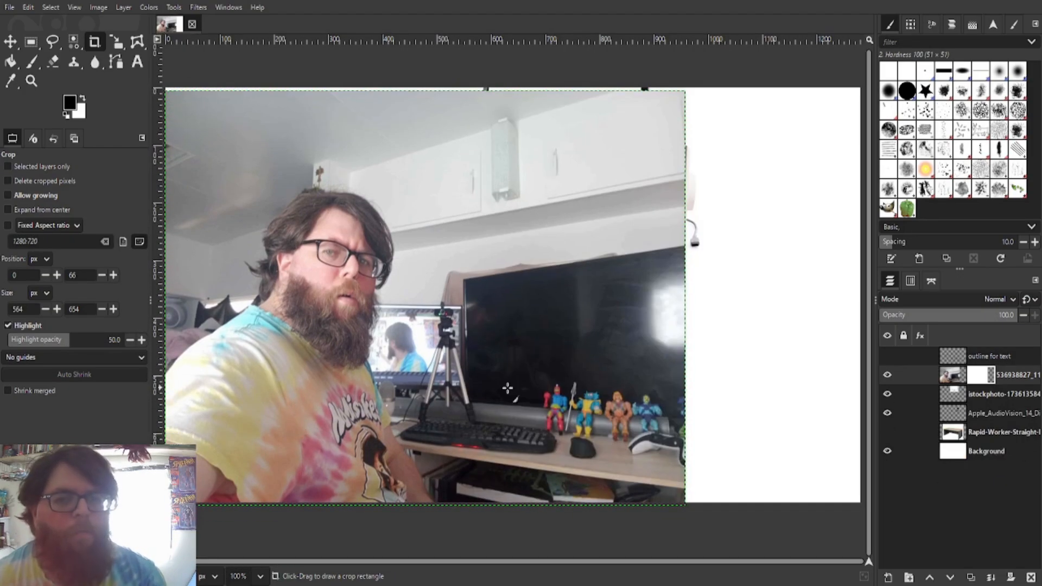
Select a 526 × 770 px rectangle over the photo's TV side, starting at 501, -8, and delete that area from the photo layer.
click(31, 42)
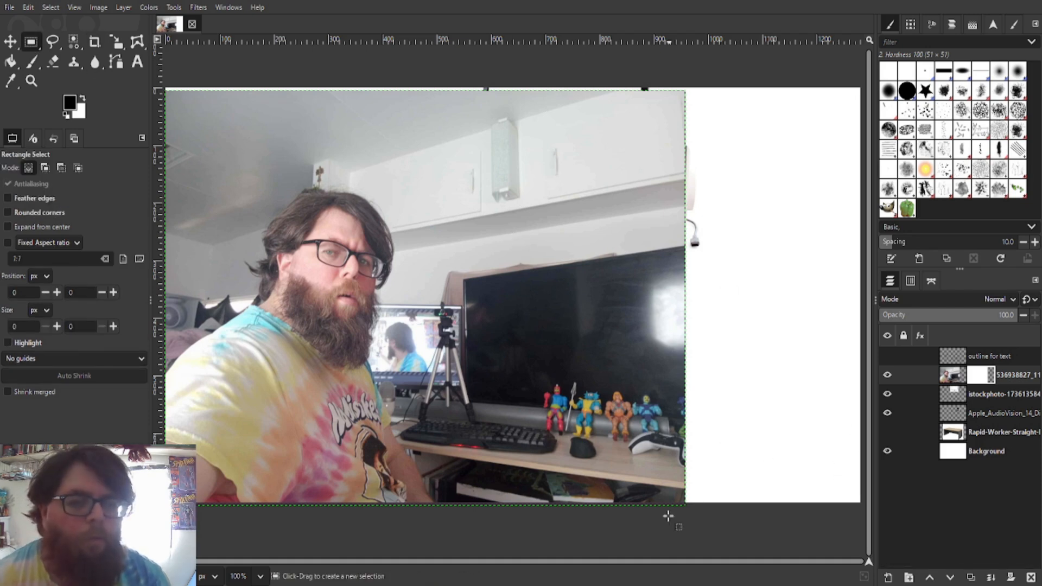
drag(723, 526, 438, 84)
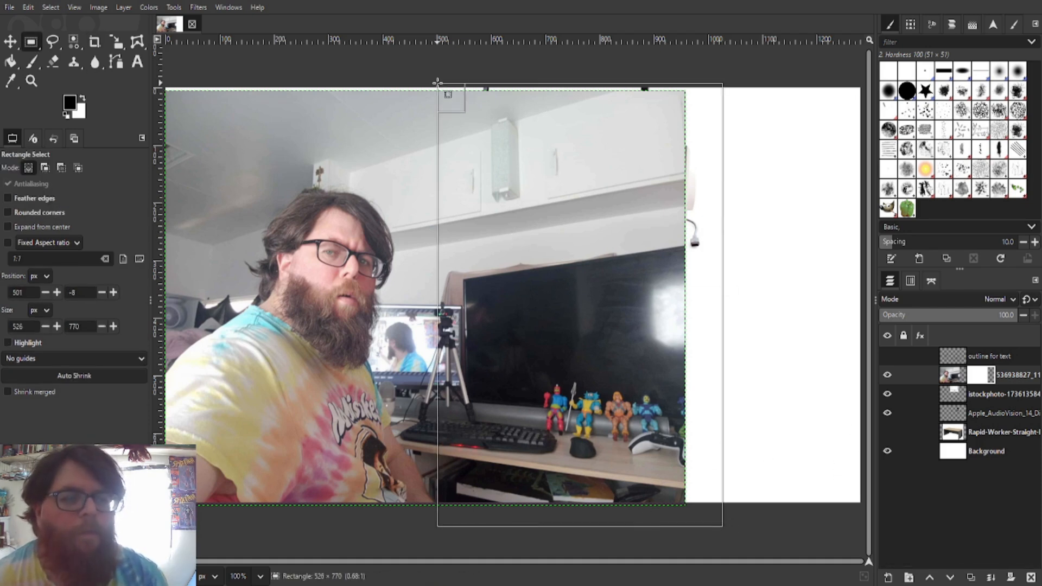
click(953, 374)
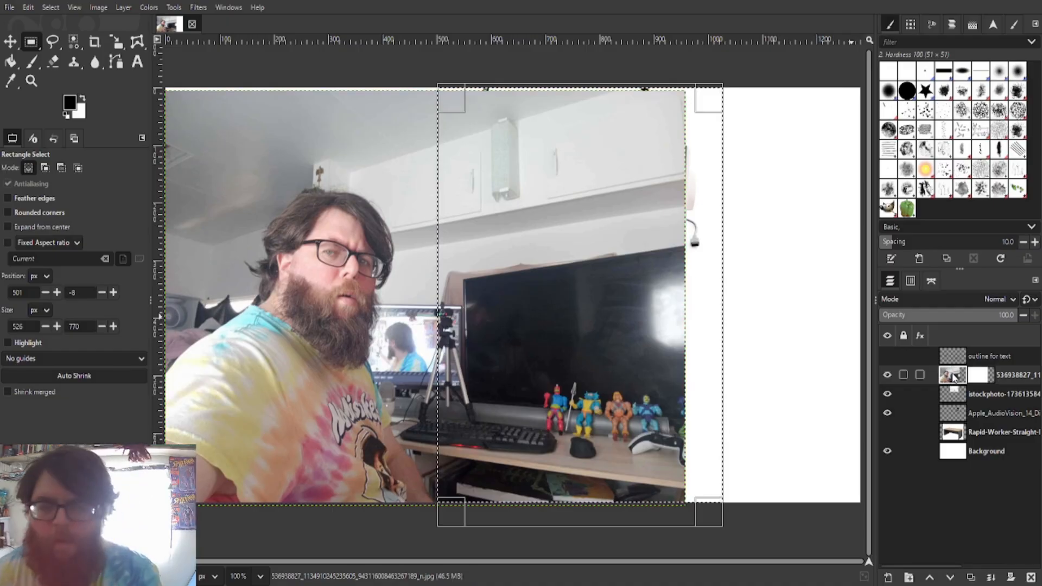
key(Delete)
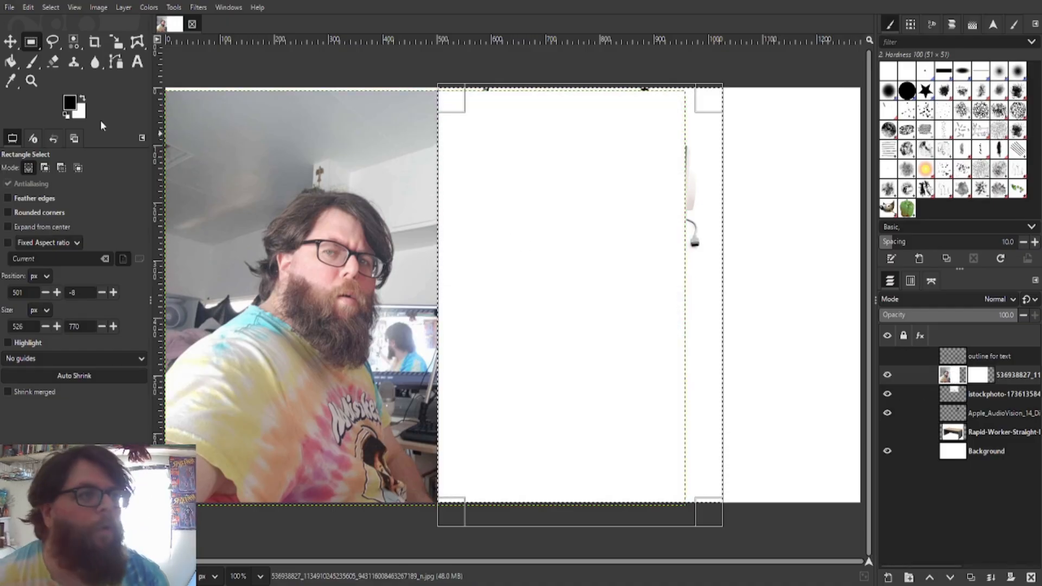
Fill the selected rectangle on the man's photo layer mask with black using Bucket Fill.
click(19, 60)
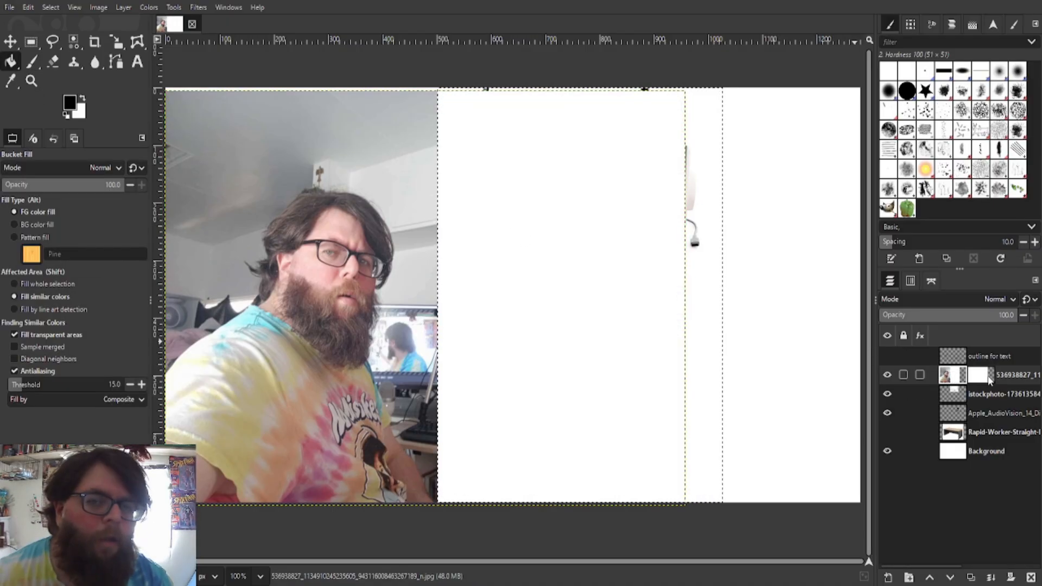
click(980, 375)
click(510, 288)
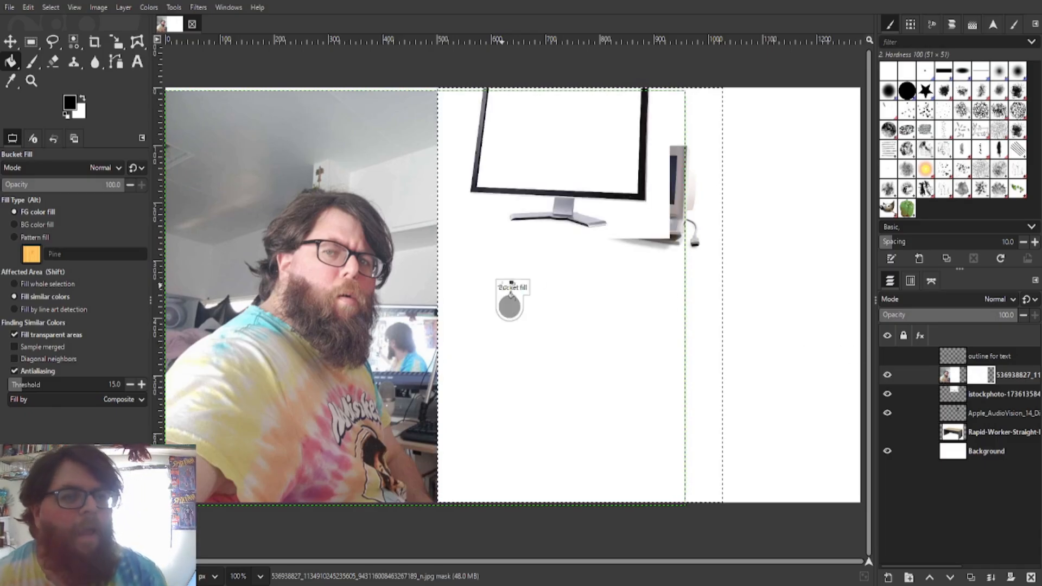
Hide the Rapid-Worker-Straight, Apple_AudioVision and istockphoto layers, keeping the man's photo and the Background visible.
click(887, 432)
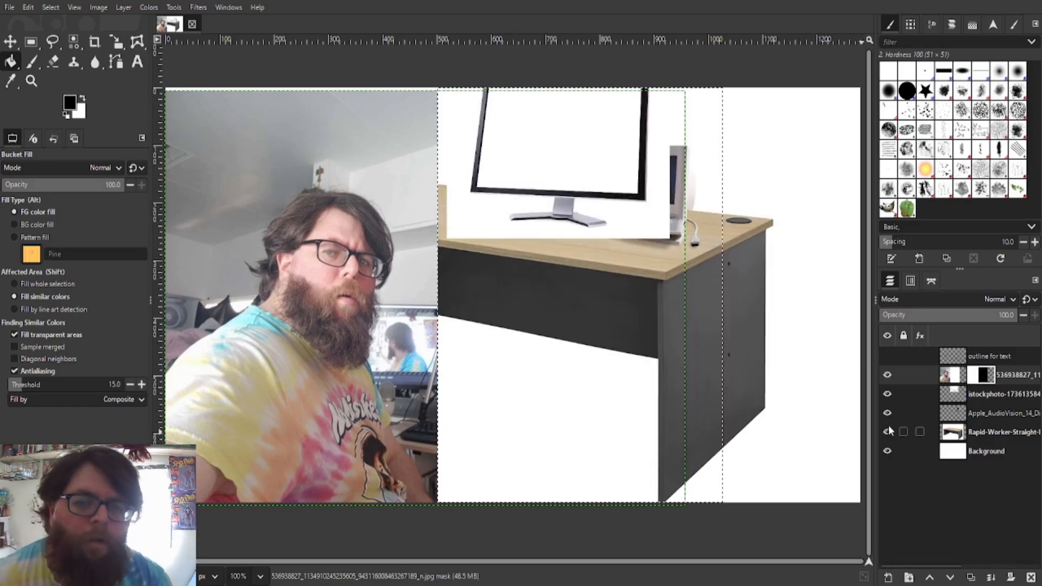
click(888, 432)
click(888, 412)
click(888, 393)
click(887, 375)
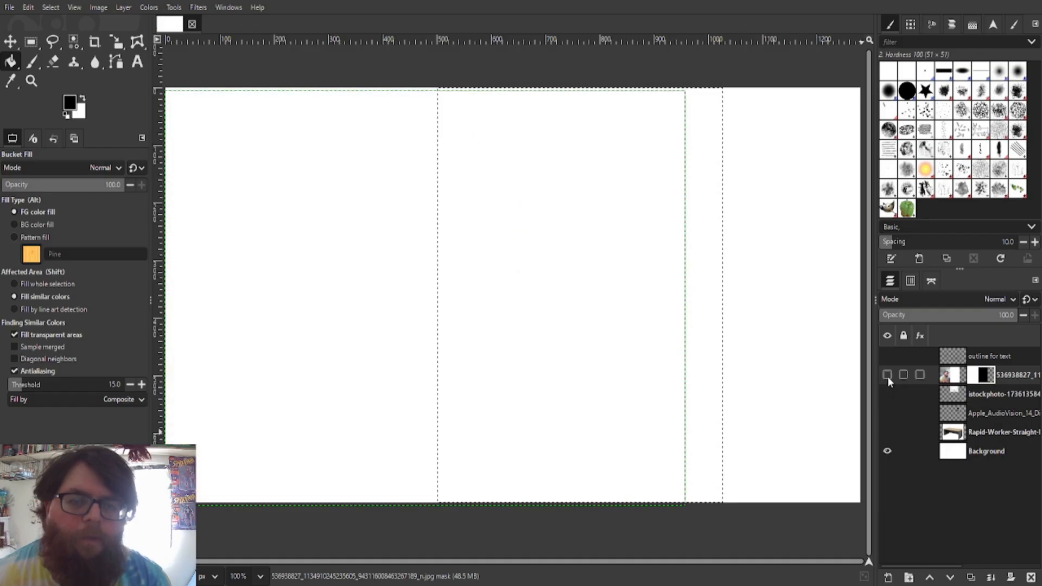
click(887, 374)
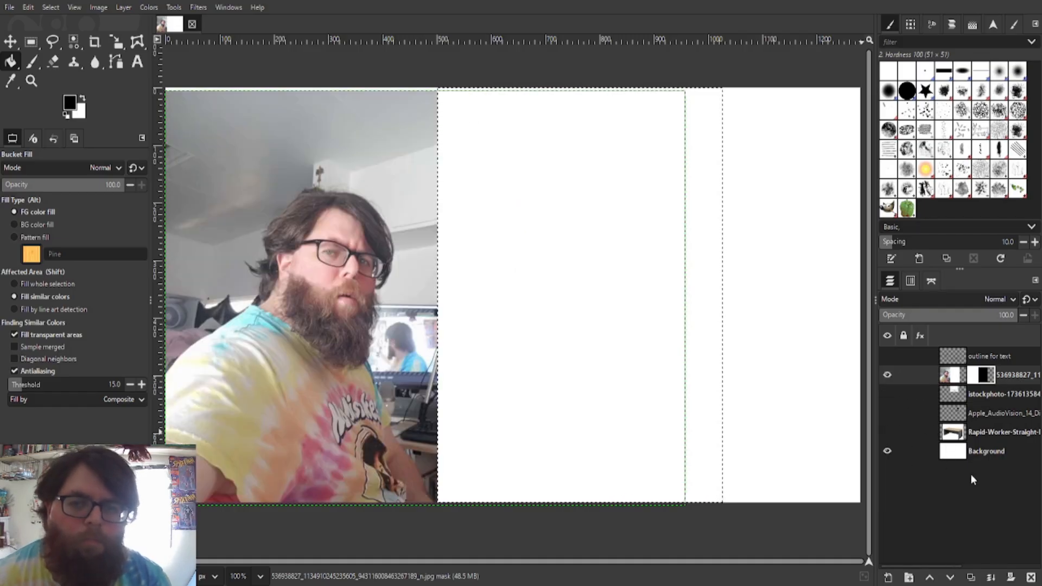
Add a transparent layer directly above the Background, clear the rectangular selection and fill the whole new layer with bright green.
click(972, 451)
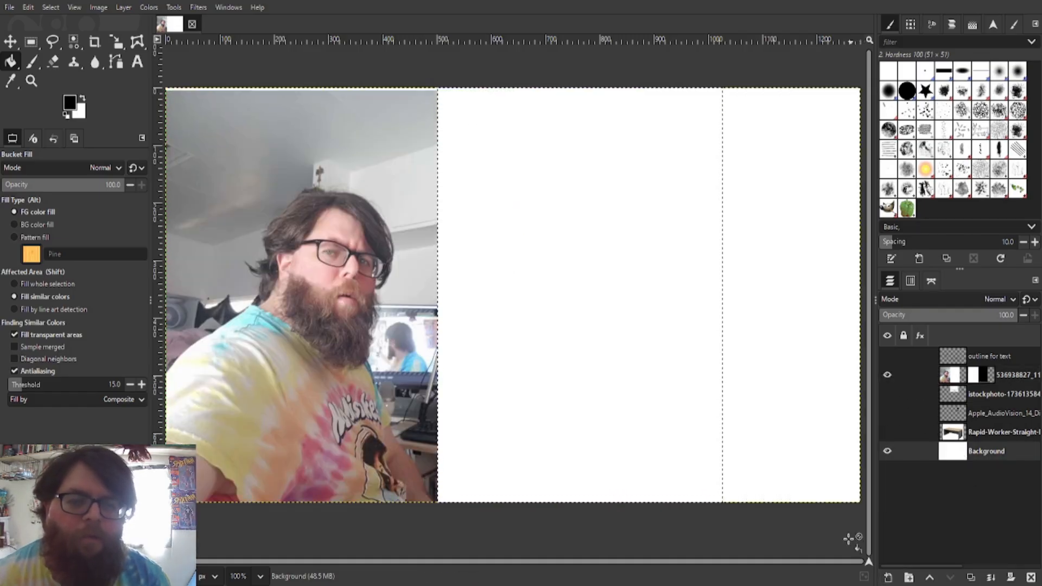
click(605, 473)
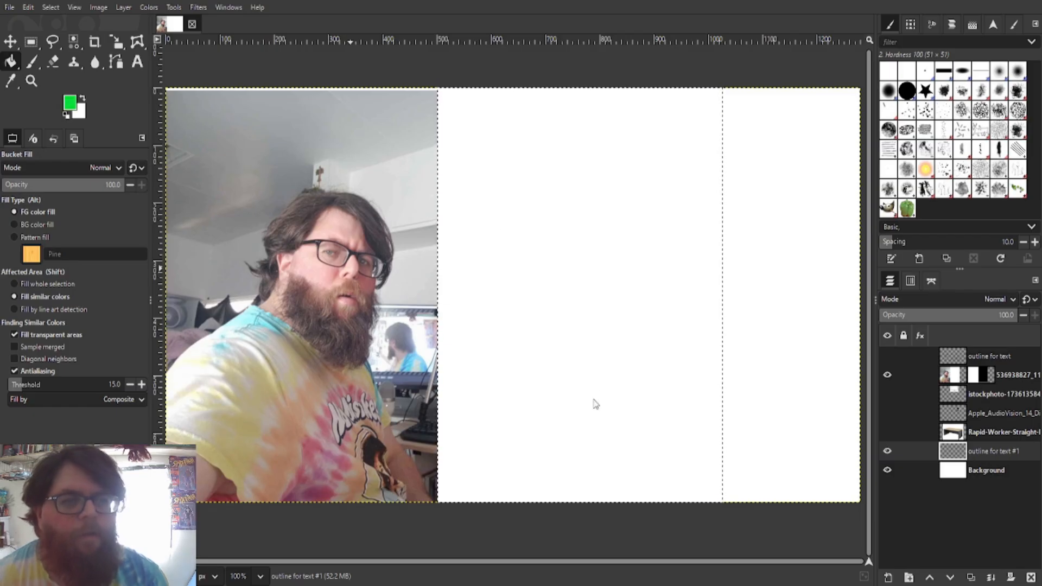
click(579, 268)
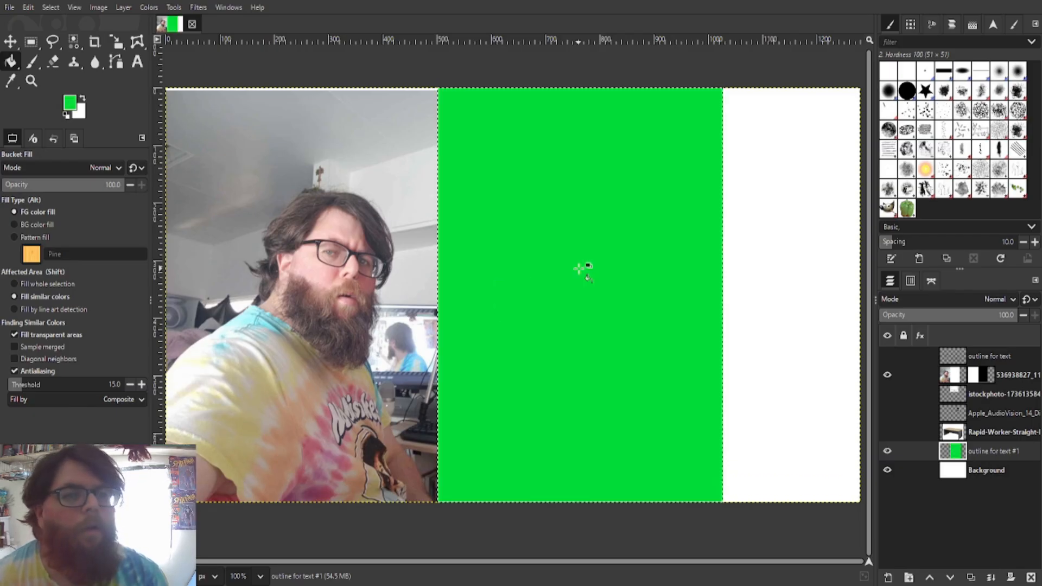
key(ctrl+z)
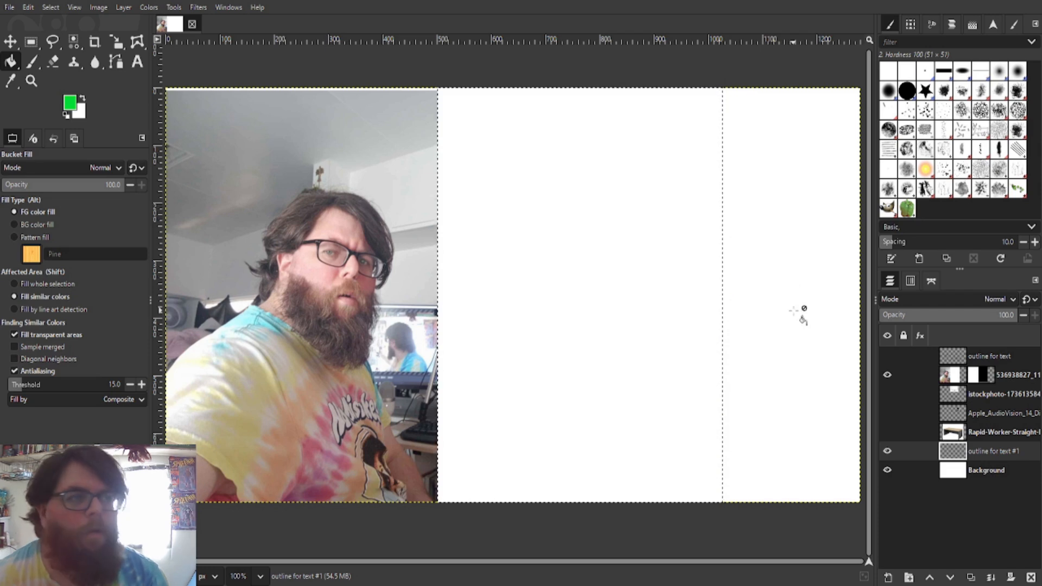
key(r)
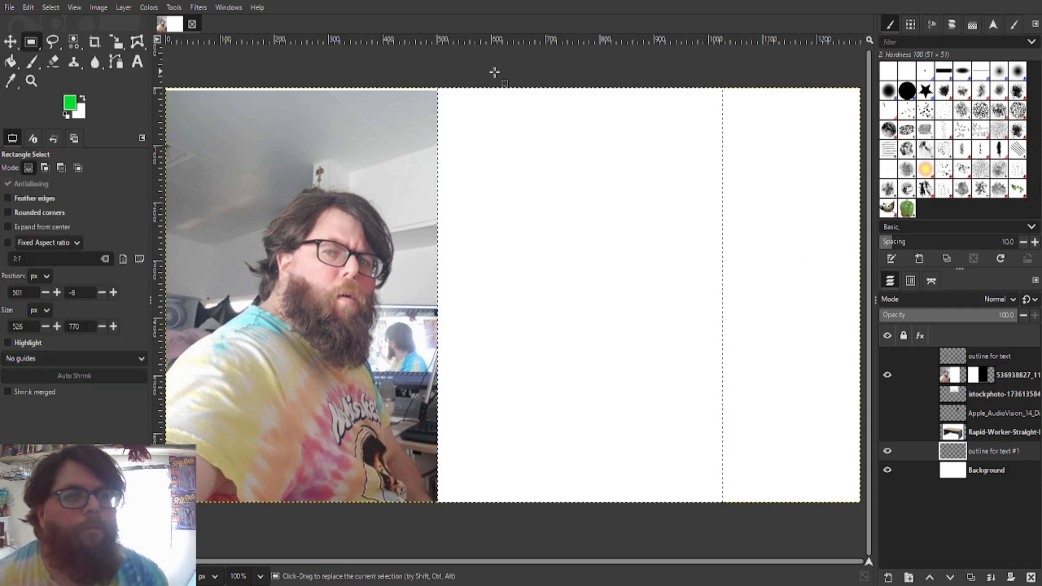
click(470, 57)
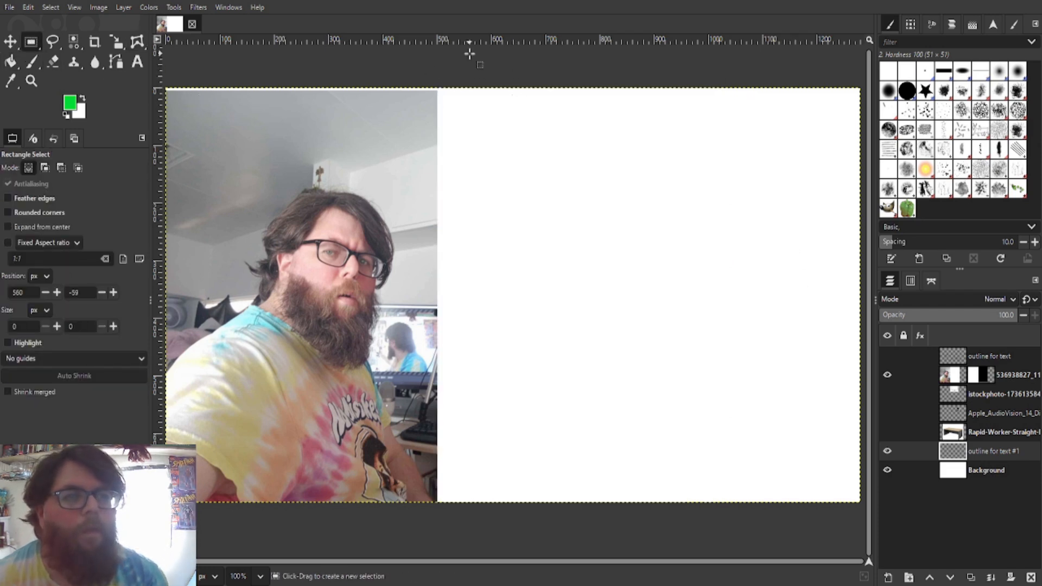
click(11, 62)
click(657, 269)
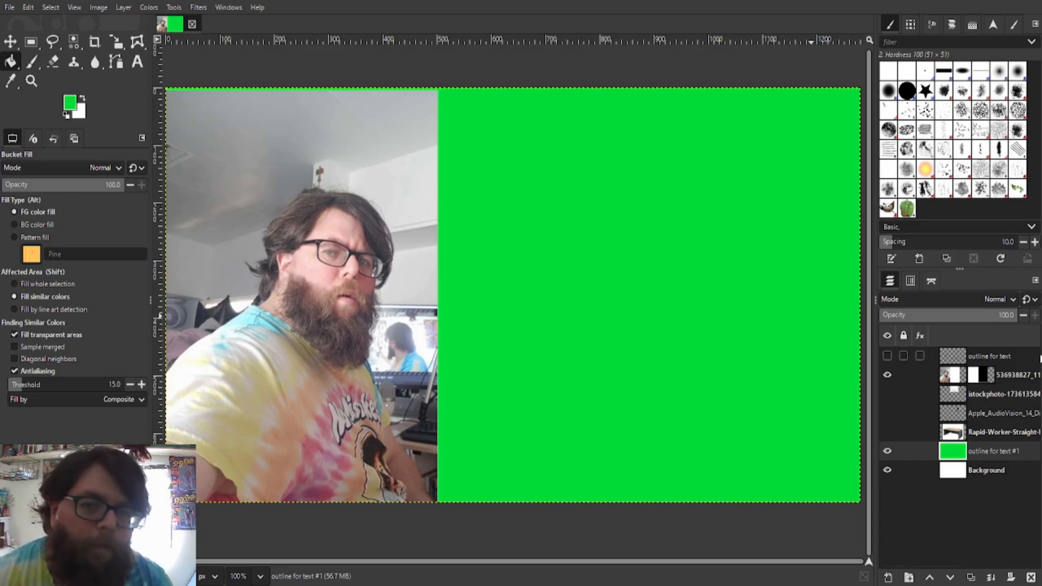
Paint black on the photo's layer mask beside the man's face and hair, using a size 40 brush at hardness 95.
click(986, 375)
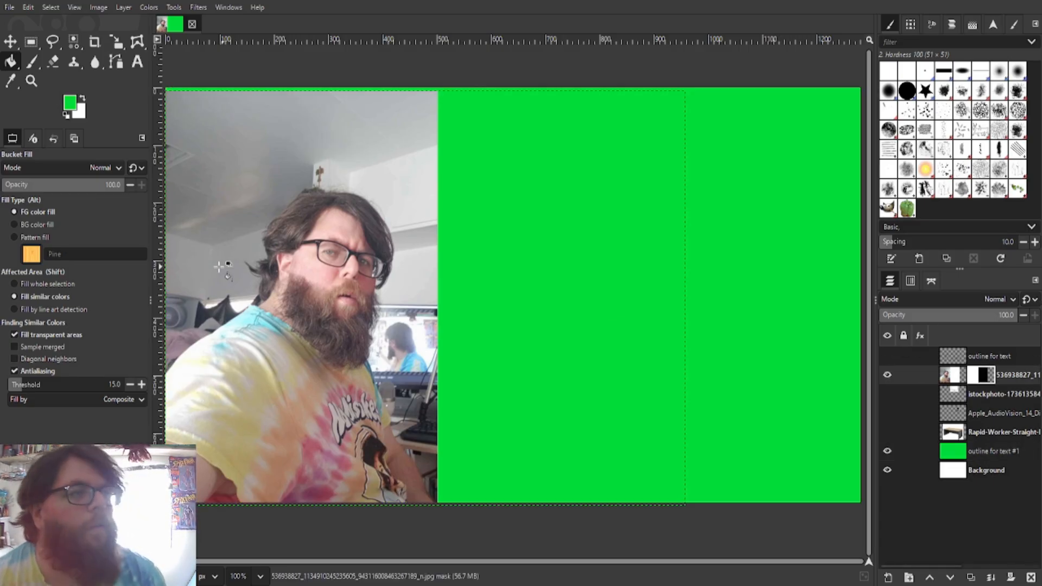
click(32, 65)
scroll(444, 241, up, 5)
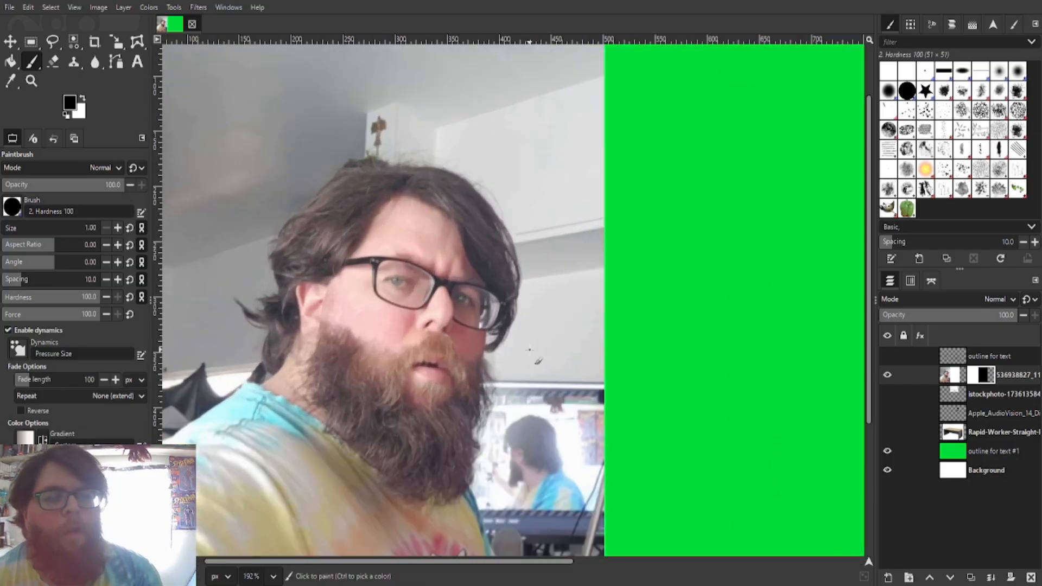
key(bracketright)
key(bracketright)
key(bracketright)
key(bracketright)
key(bracketright)
key(bracketright)
key(bracketright)
key(bracketright)
key(bracketright)
key(bracketright)
key(bracketright)
key(bracketright)
key(bracketright)
key(bracketright)
key(bracketright)
key(bracketright)
key(bracketright)
key(bracketright)
key(bracketright)
key(bracketright)
key(bracketright)
key(bracketright)
key(bracketright)
key(bracketright)
key(bracketright)
key(bracketright)
key(bracketright)
key(bracketright)
key(bracketright)
key(bracketright)
key(bracketright)
key(bracketright)
key(bracketright)
key(bracketright)
key(bracketright)
key(bracketright)
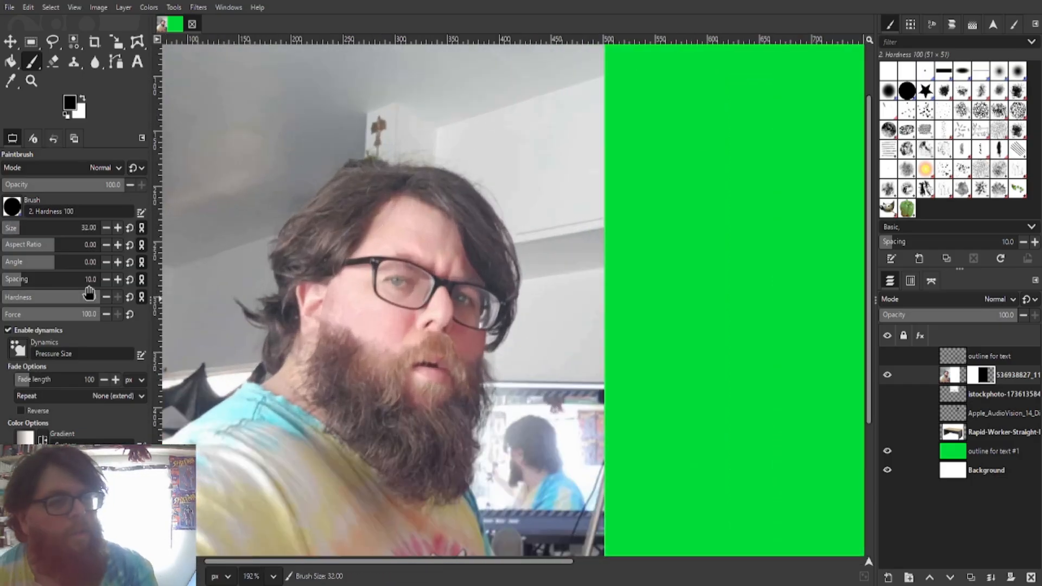
click(79, 299)
drag(82, 309, 92, 311)
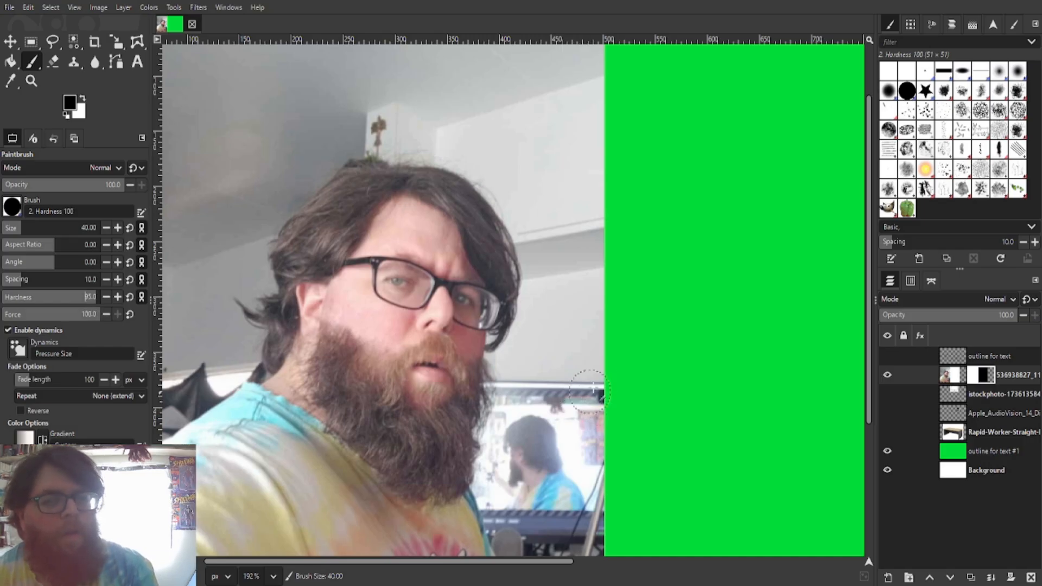
mouse_move(573, 356)
mouse_down()
mouse_move(599, 356)
mouse_move(591, 366)
mouse_move(593, 241)
mouse_move(611, 192)
mouse_move(592, 176)
mouse_move(565, 357)
mouse_move(544, 253)
mouse_move(540, 325)
mouse_move(536, 247)
mouse_up()
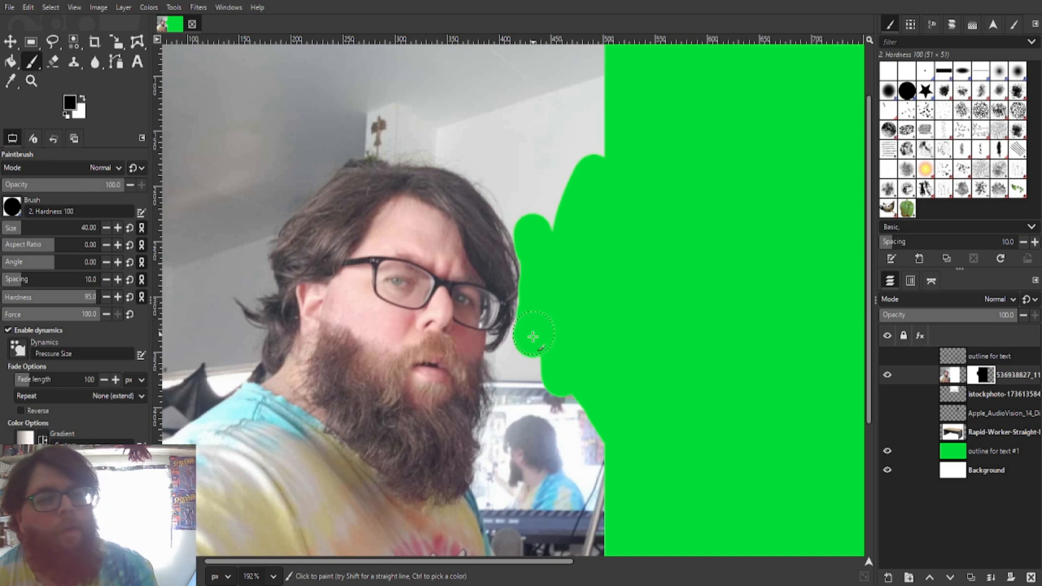
mouse_move(533, 337)
mouse_down()
mouse_move(514, 364)
mouse_move(524, 349)
mouse_move(547, 393)
mouse_move(597, 440)
mouse_move(608, 485)
mouse_move(564, 390)
mouse_move(546, 428)
mouse_move(531, 419)
mouse_move(511, 370)
mouse_move(530, 344)
mouse_move(510, 416)
mouse_move(515, 394)
mouse_up()
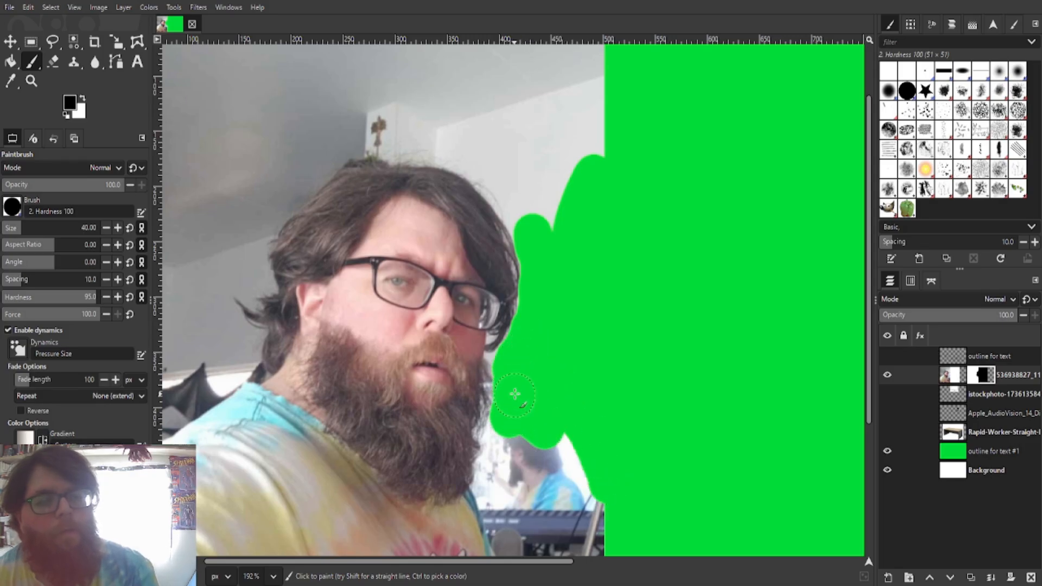
Mask out the background beside the beard and down toward the desk with black, using brush size 56 and hardness 64.
drag(82, 297, 65, 298)
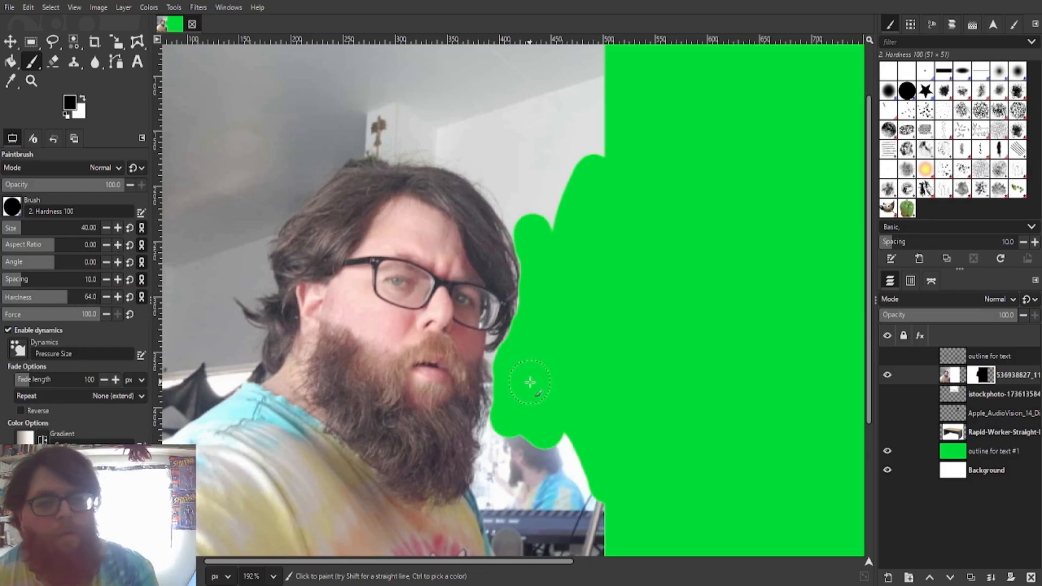
key(])
key(])
key(])
key(])
key(])
key(])
key(])
key(])
key(])
key(])
key(])
key(])
key(])
key(])
key(])
key(])
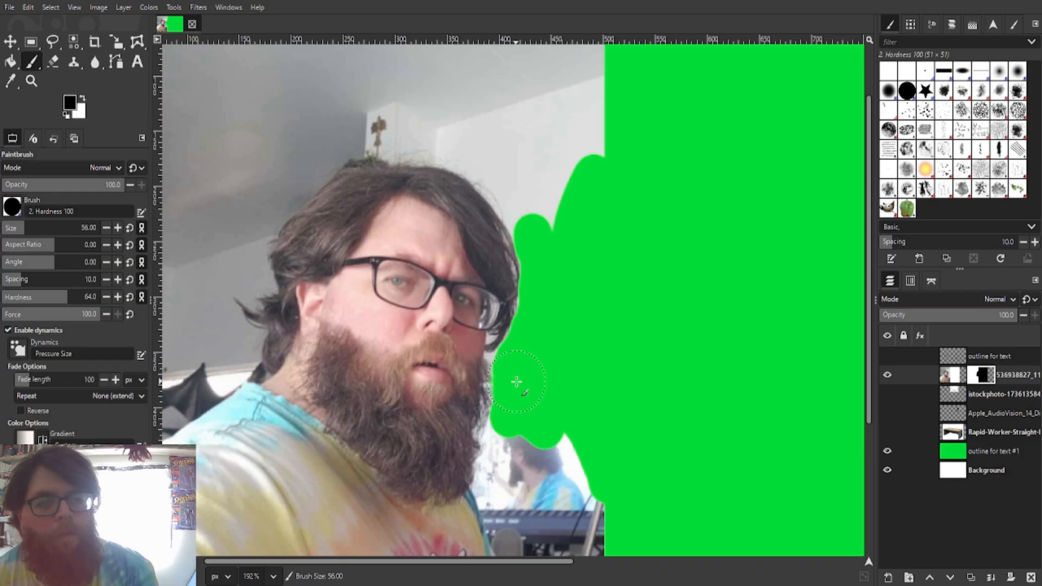
mouse_move(515, 384)
mouse_down()
mouse_move(507, 438)
mouse_move(557, 436)
mouse_move(508, 456)
mouse_move(502, 432)
mouse_up()
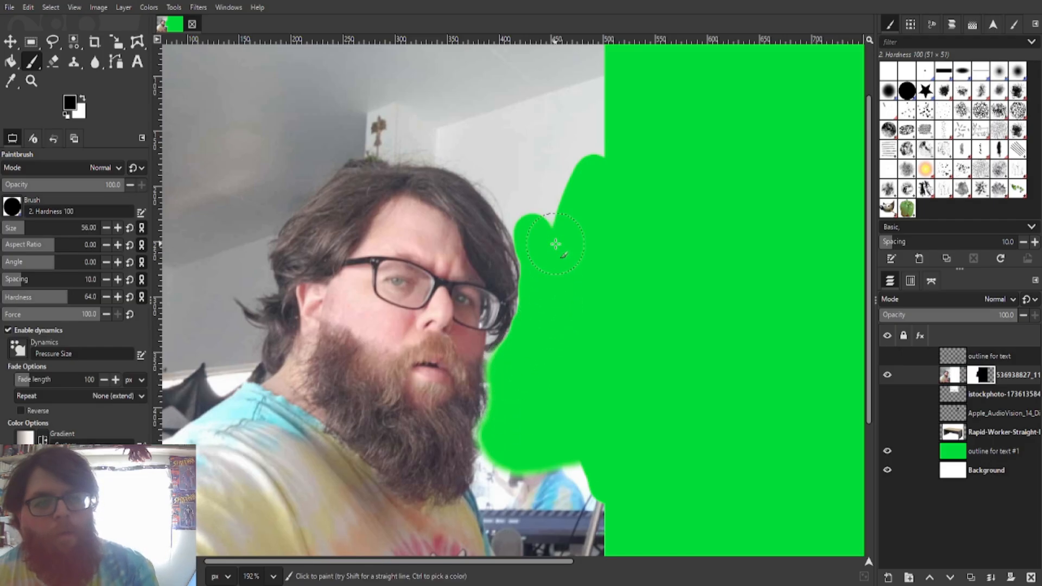
scroll(579, 428, down, 3)
mouse_move(565, 320)
mouse_down()
mouse_move(604, 364)
mouse_move(619, 437)
mouse_up()
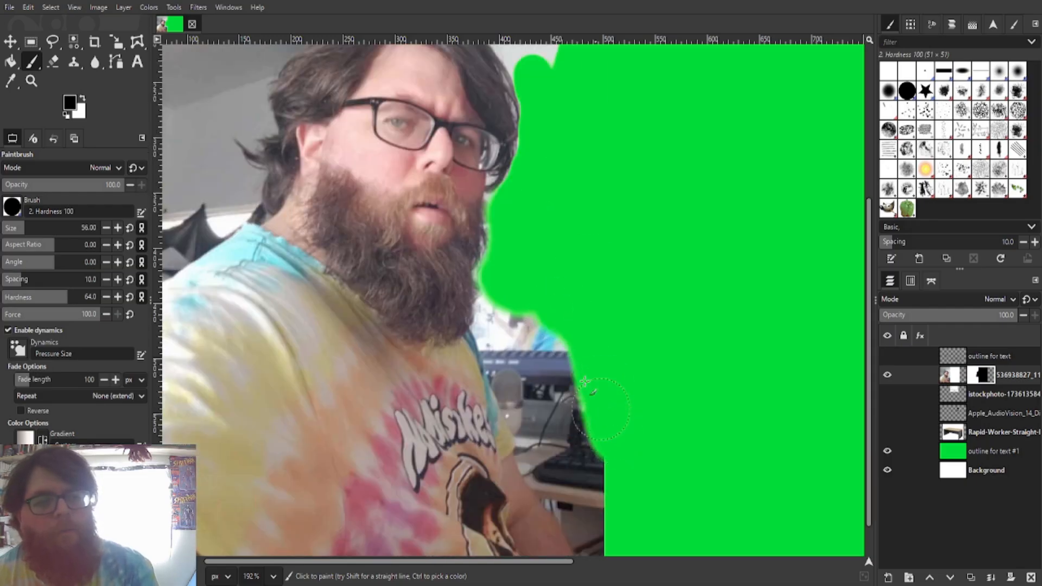
Set the brush hardness to 80 and paint black on the mask over the background beside the lower beard.
scroll(513, 328, up, 2)
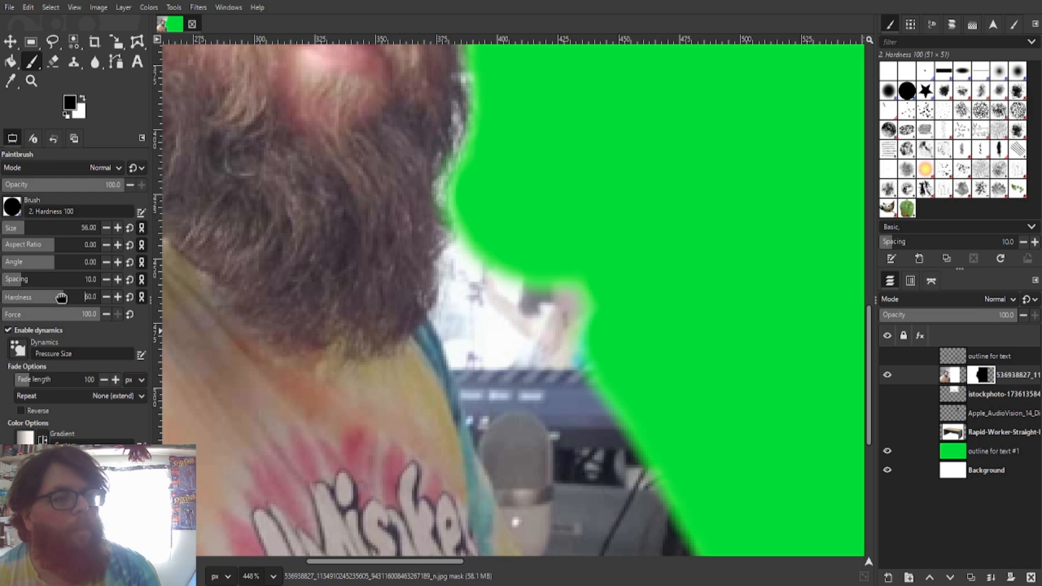
drag(67, 298, 79, 297)
drag(524, 266, 517, 249)
Mask the background along the beard's outer edge with black, using brush size 64 and hardness 99.
key(bracketright)
key(bracketright)
key(bracketright)
key(bracketright)
key(bracketright)
key(bracketright)
key(bracketright)
key(bracketright)
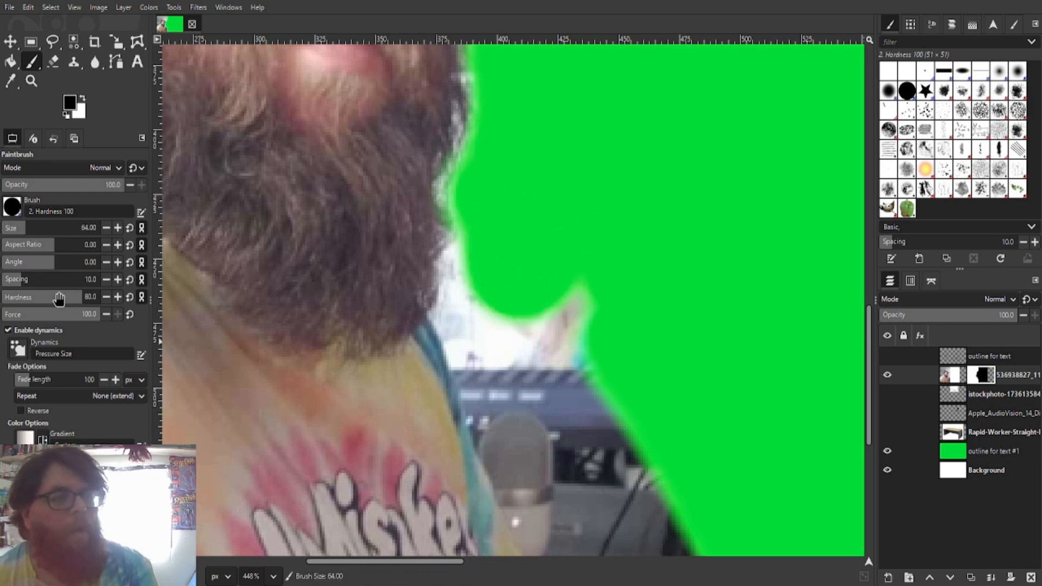
drag(87, 302, 101, 298)
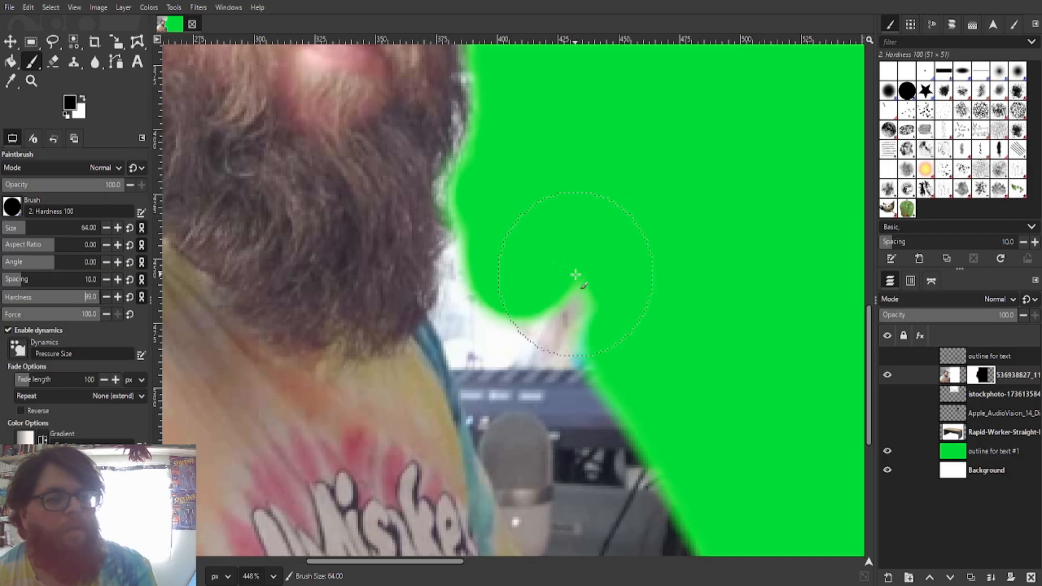
click(527, 291)
mouse_move(527, 292)
mouse_down()
mouse_move(512, 180)
mouse_move(528, 142)
mouse_move(529, 55)
mouse_up()
scroll(558, 245, up, 5)
mouse_move(540, 240)
mouse_down()
mouse_move(514, 319)
mouse_move(543, 202)
mouse_move(530, 277)
mouse_up()
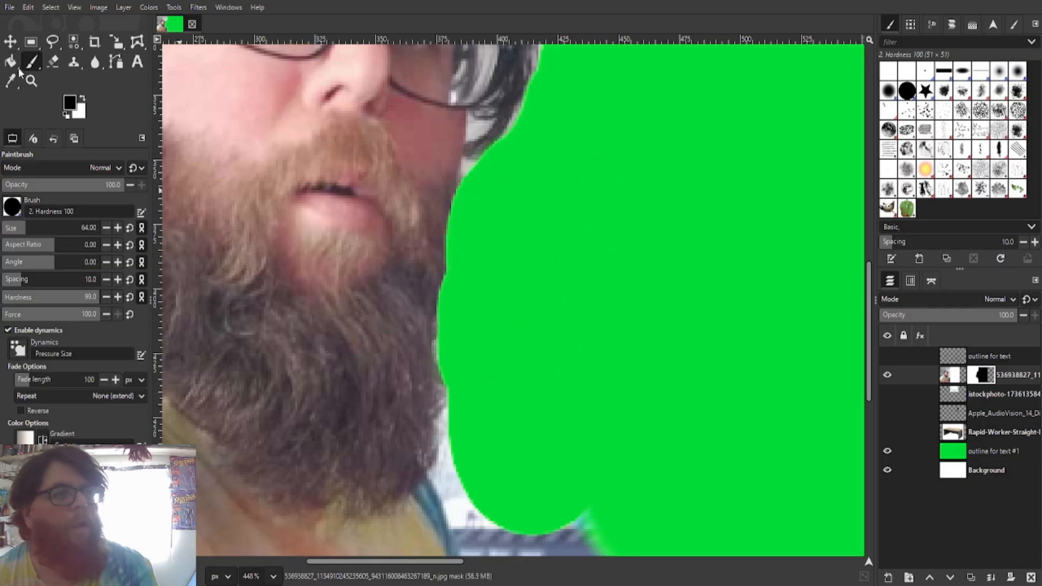
Paint white on the layer mask along the cheek and beard to restore the beard's edge.
key(x)
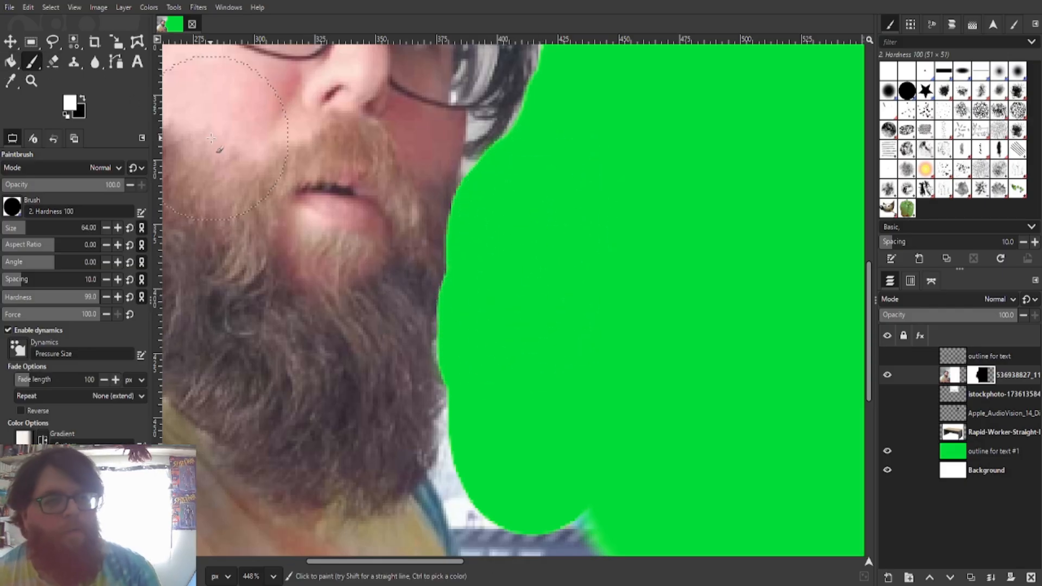
mouse_move(379, 163)
mouse_down()
mouse_move(381, 226)
mouse_move(361, 278)
mouse_move(401, 418)
mouse_up()
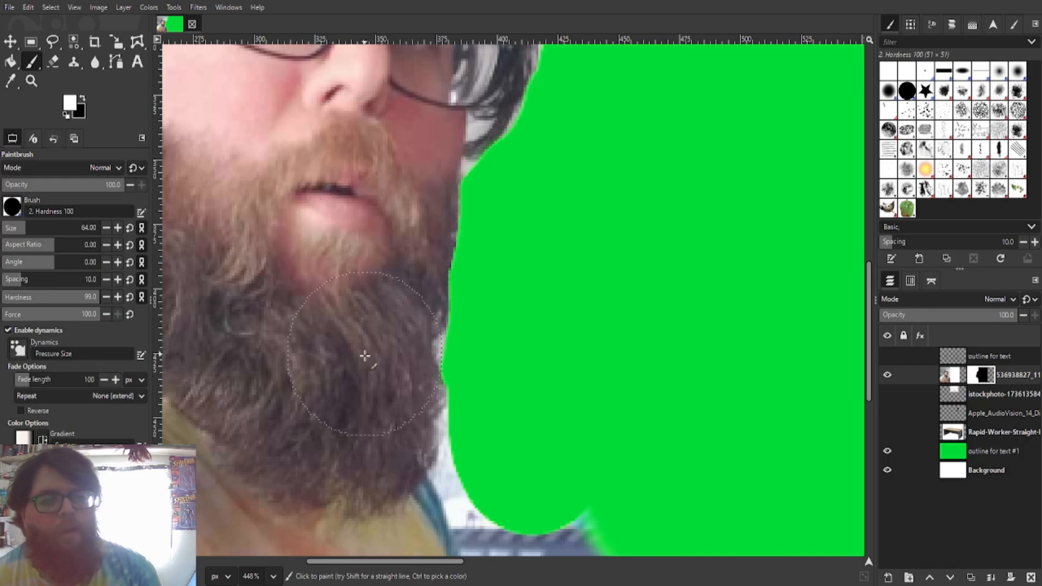
scroll(535, 349, down, 2)
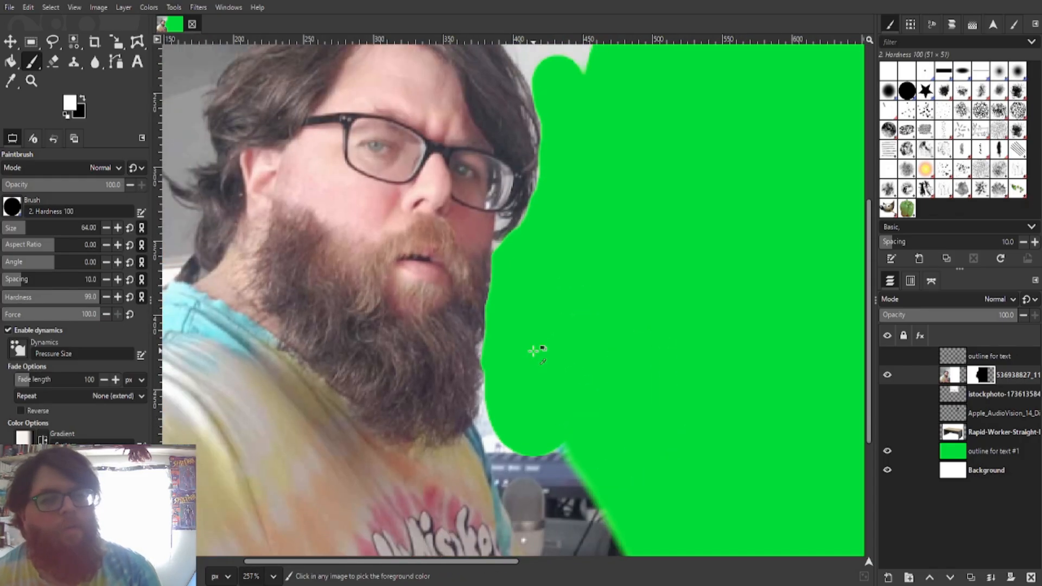
Reduce the brush size to 32 and touch up the mask at the middle of the beard's edge, finishing with black.
scroll(533, 351, up, 3)
key(bracketleft)
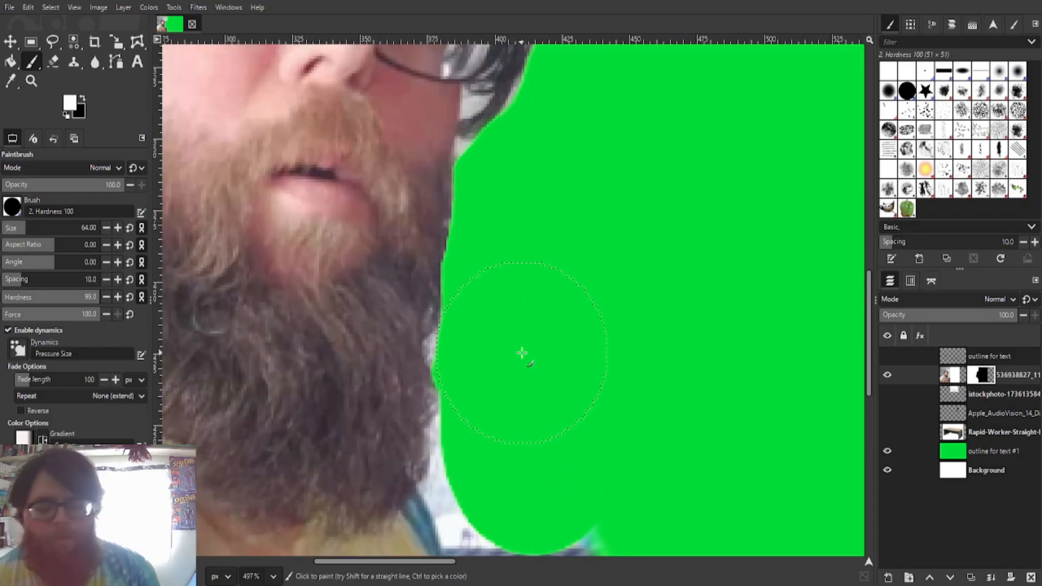
key(bracketleft)
key(bracketleft)
key(bracketleft)
key(bracketleft)
key(bracketleft)
key(bracketleft)
key(bracketleft)
key(bracketleft)
key(bracketleft)
key(bracketleft)
key(bracketleft)
key(bracketleft)
key(bracketleft)
key(bracketleft)
key(bracketleft)
key(bracketleft)
key(bracketleft)
key(bracketleft)
key(bracketleft)
key(bracketleft)
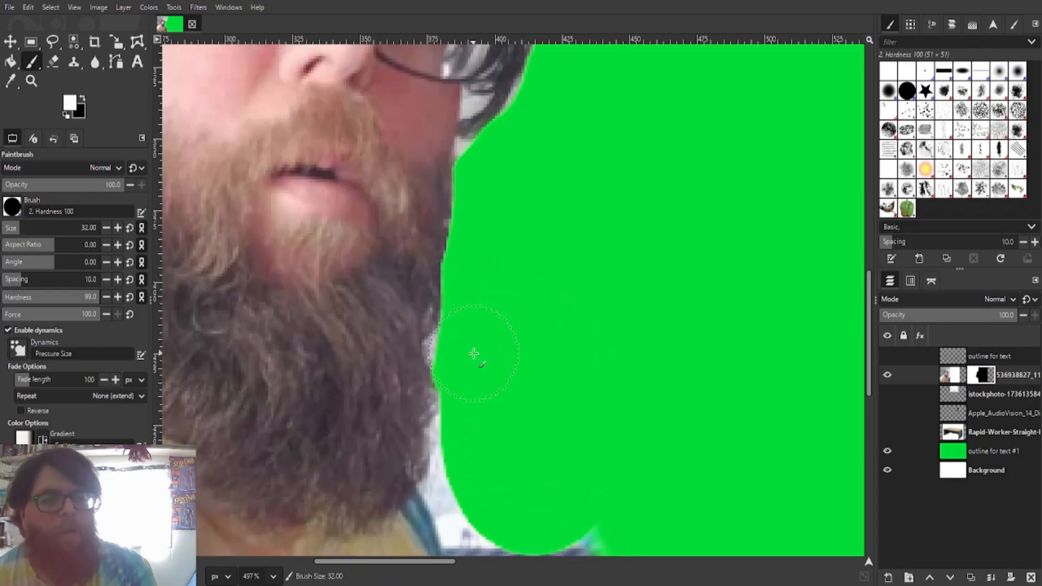
click(473, 354)
key(x)
click(476, 351)
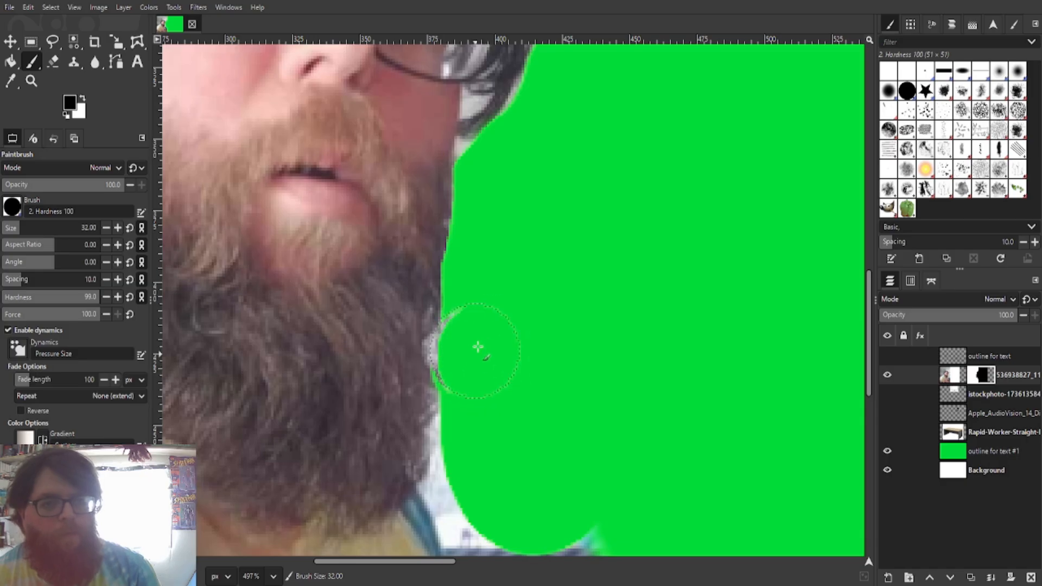
mouse_move(478, 347)
mouse_down()
mouse_move(473, 356)
mouse_move(481, 328)
mouse_up()
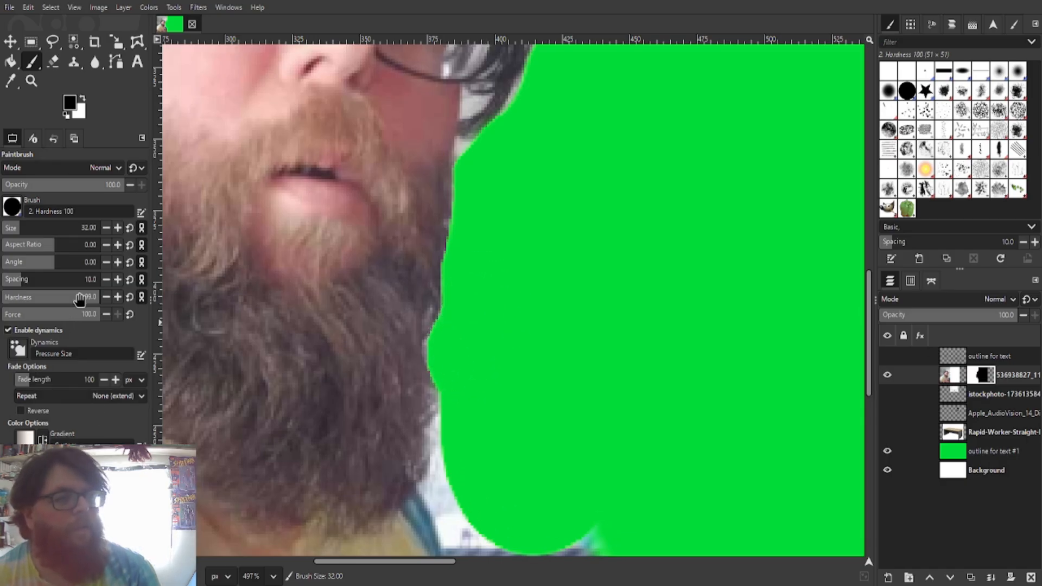
Set the brush hardness to 72 and paint white on the mask along the beard and cheek edge.
drag(80, 299, 67, 299)
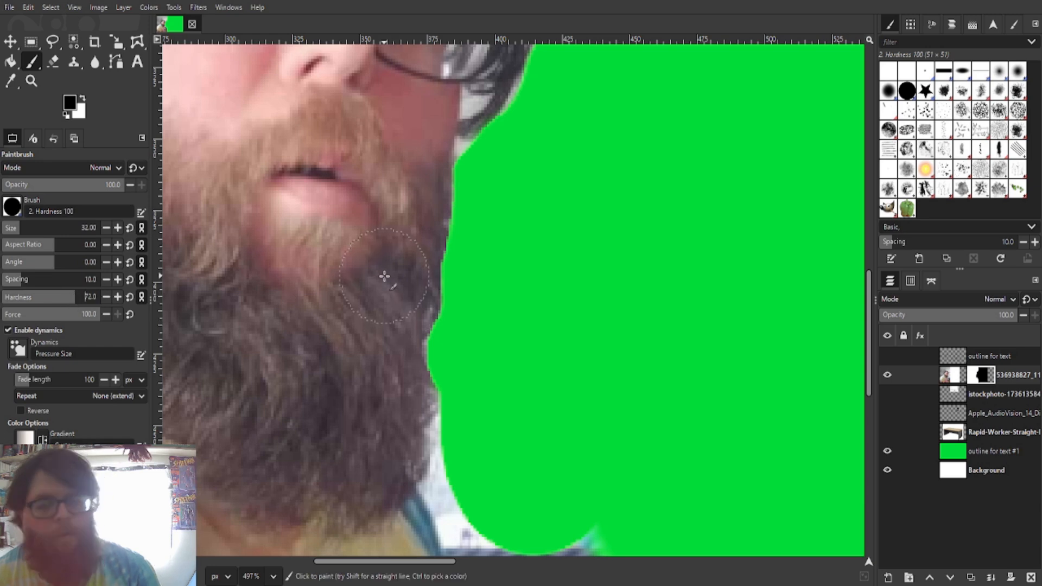
key(x)
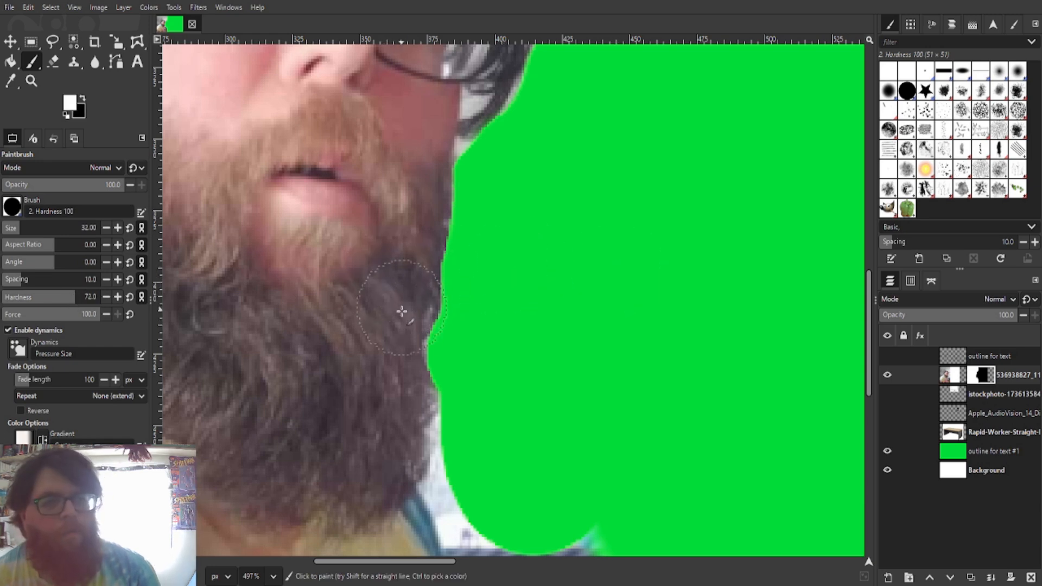
mouse_move(402, 312)
mouse_down()
mouse_move(389, 362)
mouse_move(435, 133)
mouse_move(497, 159)
mouse_move(505, 177)
mouse_move(502, 142)
mouse_move(541, 100)
mouse_move(495, 131)
mouse_up()
Paint black on the mask beside the cheek and below the hair, reducing the brush size to 17 and finally 7.
key(x)
key(bracketleft)
key(bracketleft)
key(bracketleft)
key(bracketleft)
key(bracketleft)
key(bracketleft)
key(bracketleft)
key(bracketleft)
key(bracketleft)
key(bracketleft)
key(bracketleft)
key(bracketleft)
key(bracketleft)
key(bracketleft)
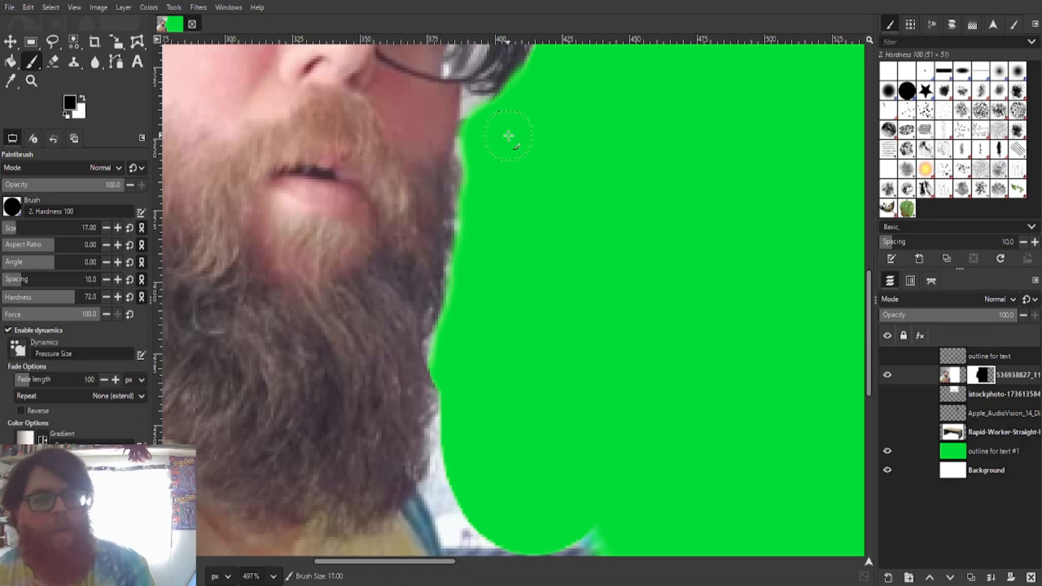
drag(468, 103, 471, 184)
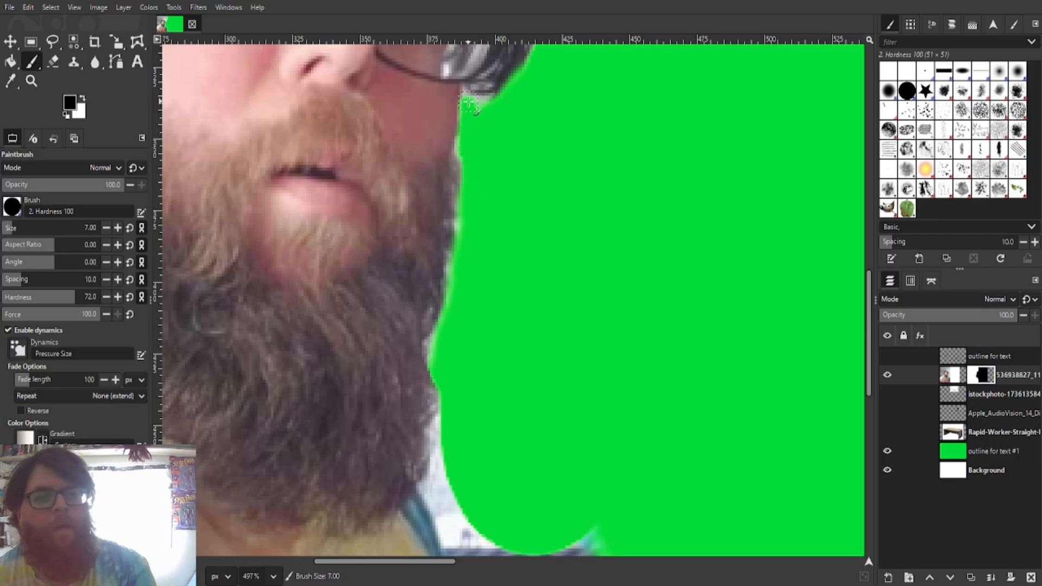
mouse_move(469, 103)
mouse_down()
mouse_move(504, 100)
mouse_move(474, 102)
mouse_up()
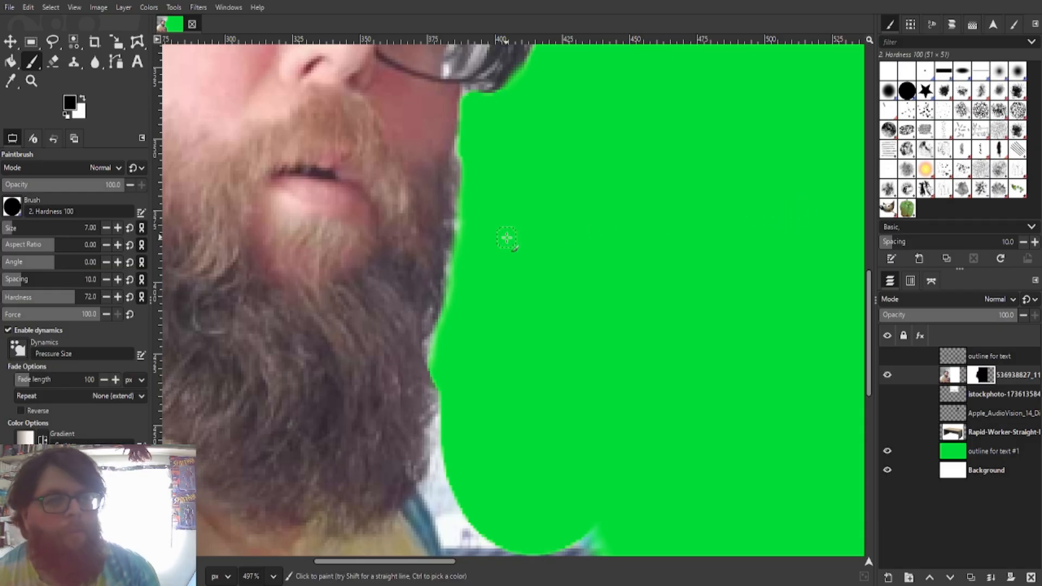
drag(507, 227, 347, 255)
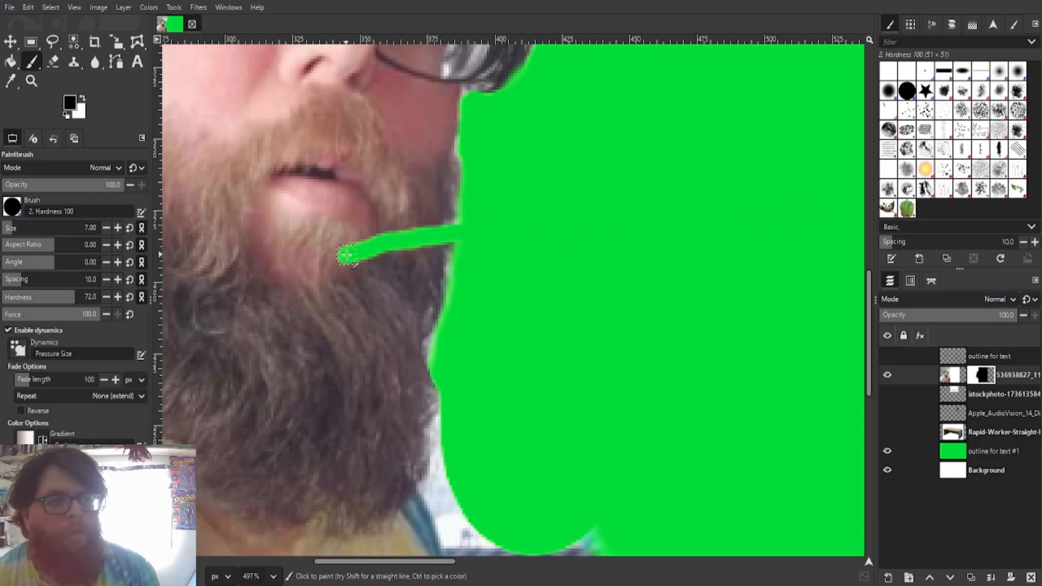
key(ctrl+z)
key(x)
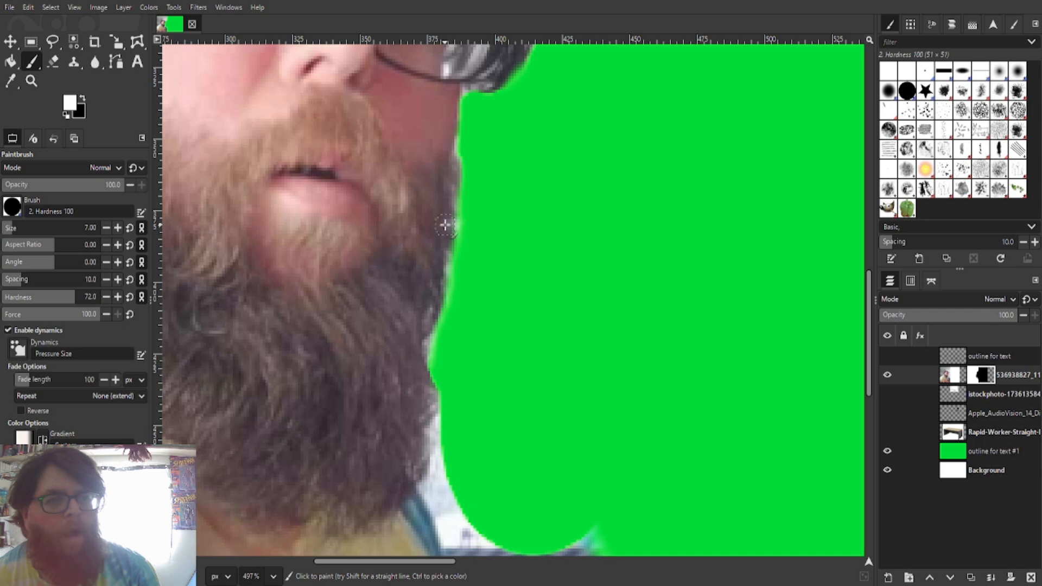
mouse_move(476, 223)
mouse_down()
mouse_move(580, 183)
mouse_move(698, 168)
mouse_up()
key(ctrl+z)
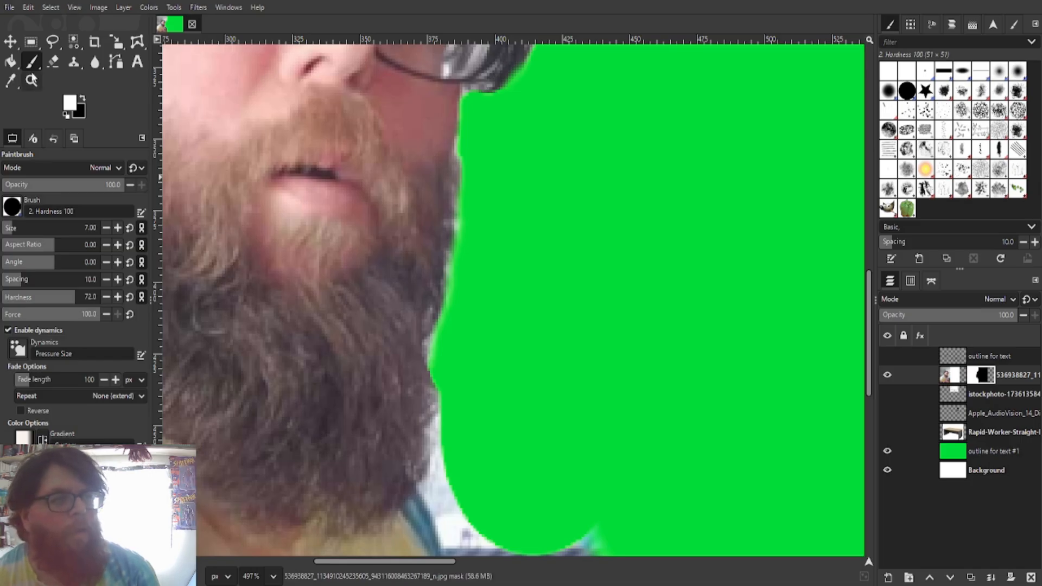
key(x)
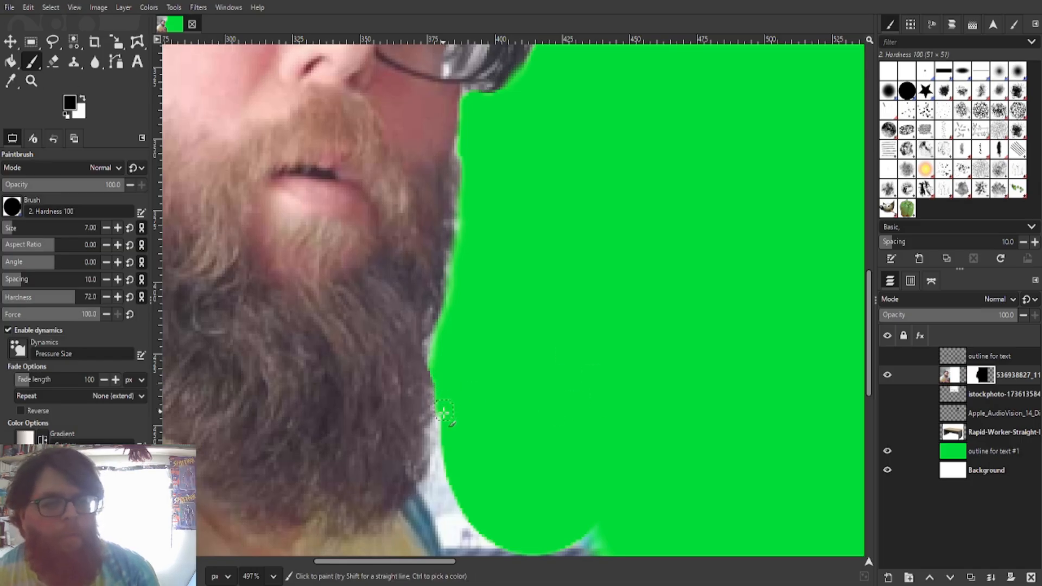
Paint black on the mask along the lower beard's edge down to the shirt's shoulder.
drag(444, 413, 440, 450)
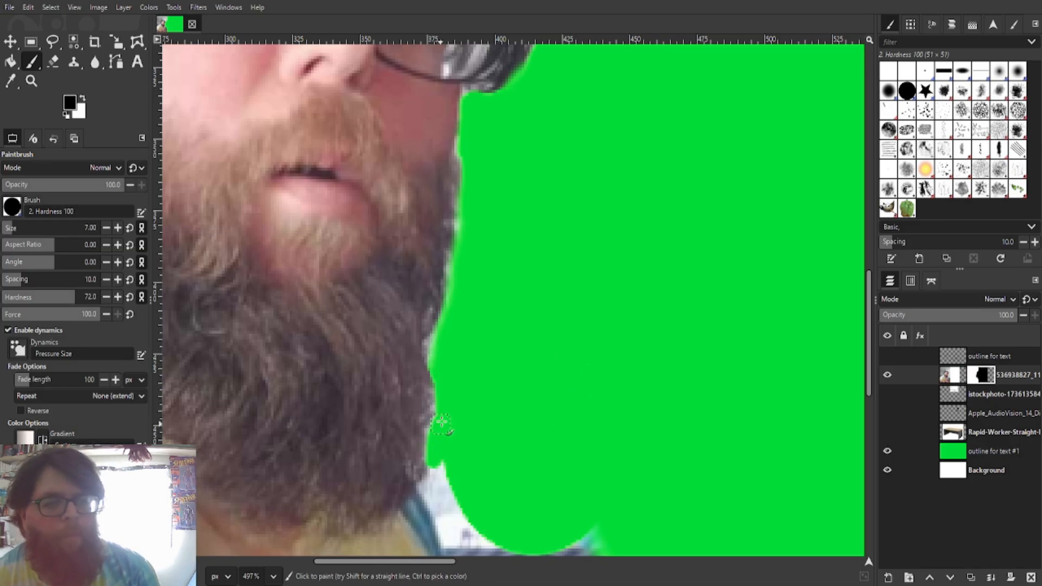
scroll(454, 380, down, 5)
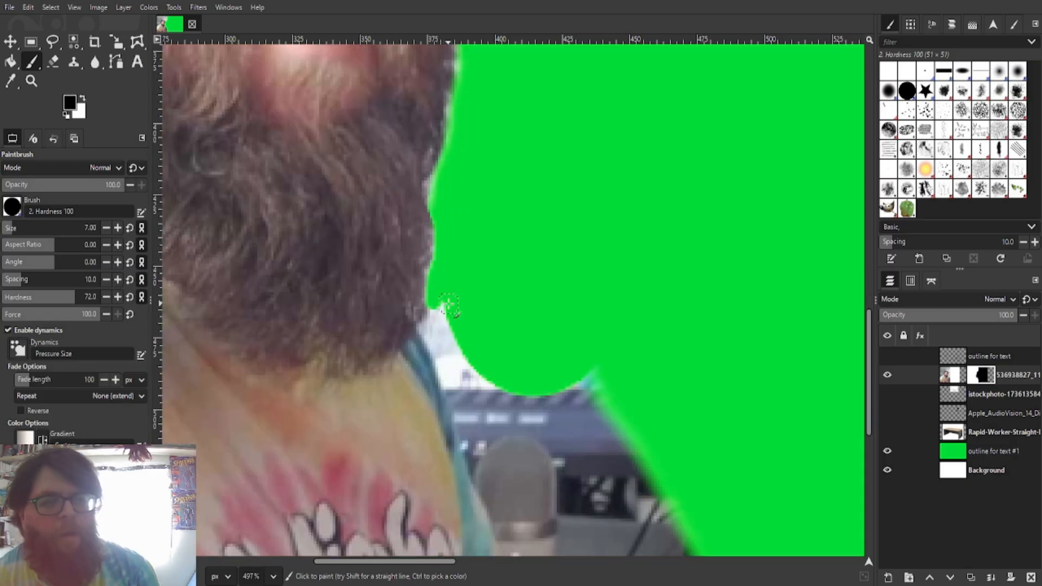
mouse_move(436, 298)
mouse_down()
mouse_move(430, 327)
mouse_move(442, 306)
mouse_move(422, 326)
mouse_move(443, 362)
mouse_move(445, 320)
mouse_move(451, 352)
mouse_move(458, 330)
mouse_move(470, 386)
mouse_up()
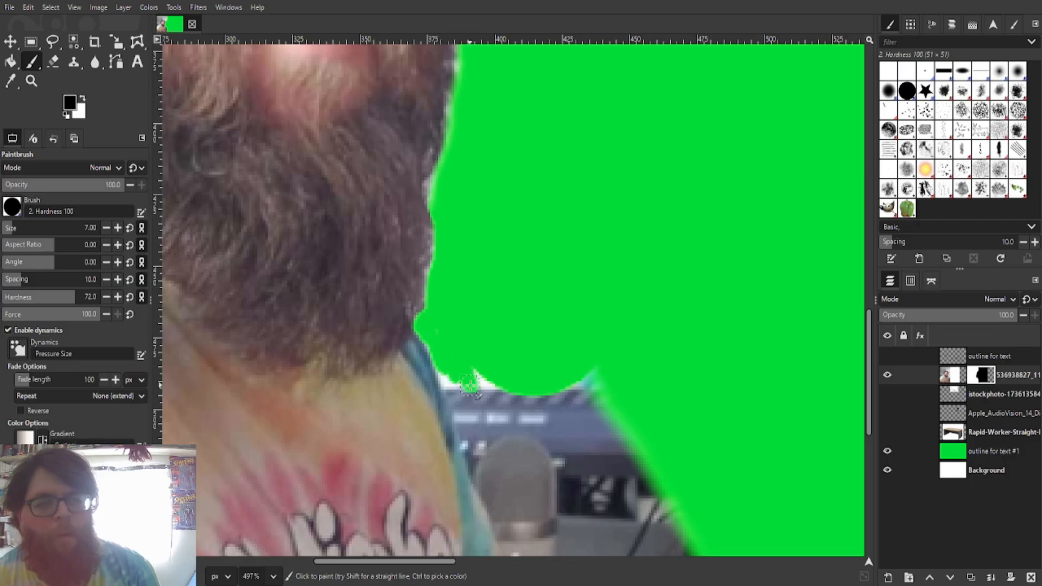
Try to delete the background around the microphone with a Free Select outline, undo the deletion and clear the selection.
scroll(471, 386, down, 1)
click(52, 41)
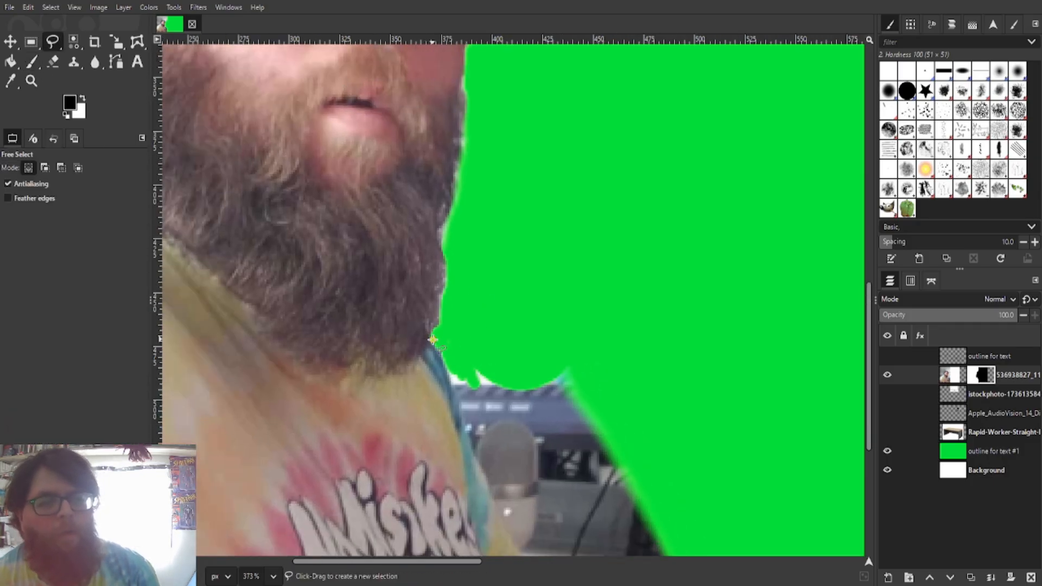
click(454, 390)
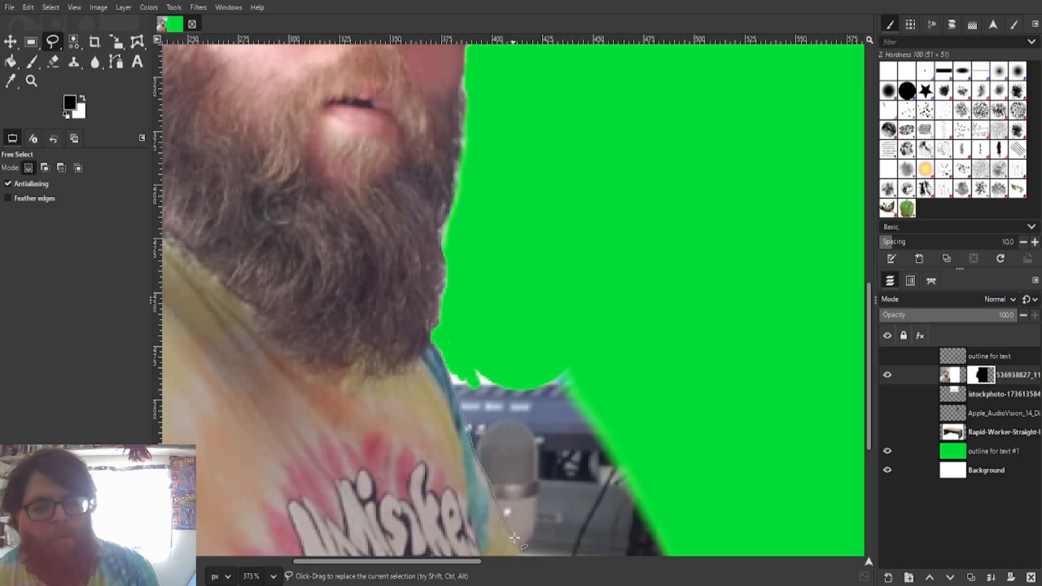
click(670, 477)
click(570, 333)
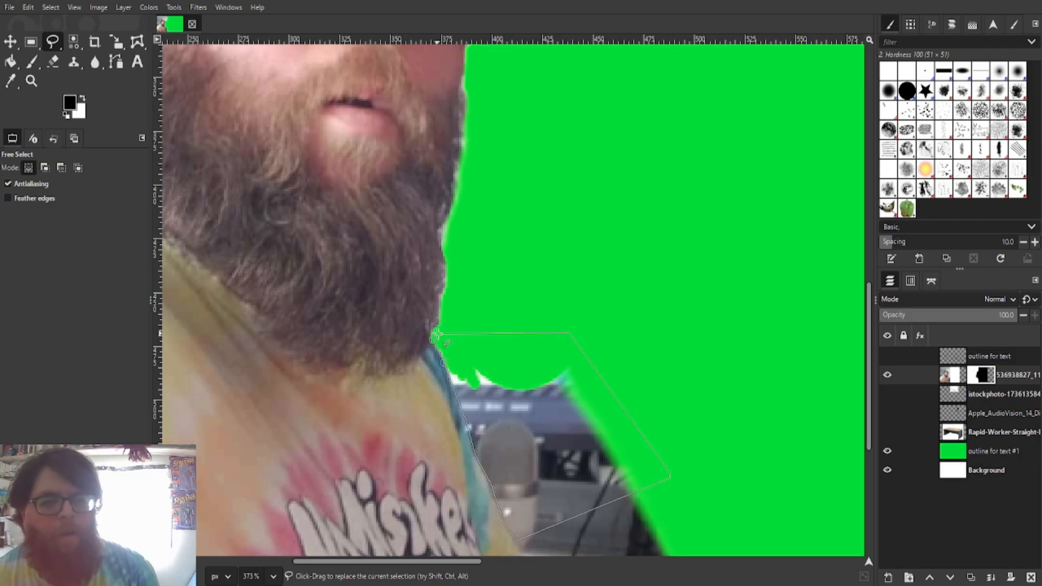
click(432, 340)
key(Return)
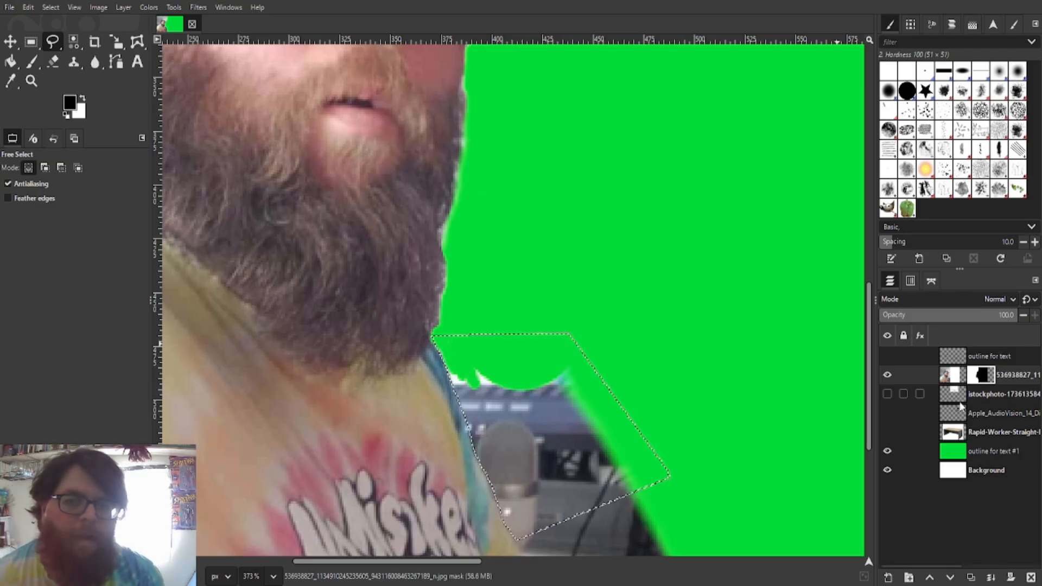
key(Delete)
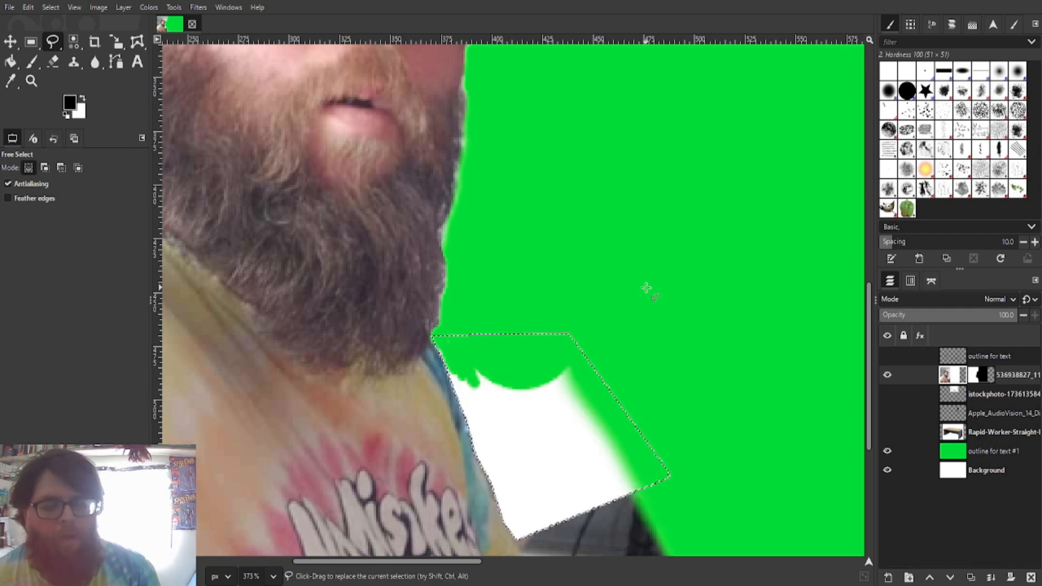
scroll(646, 288, down, 3)
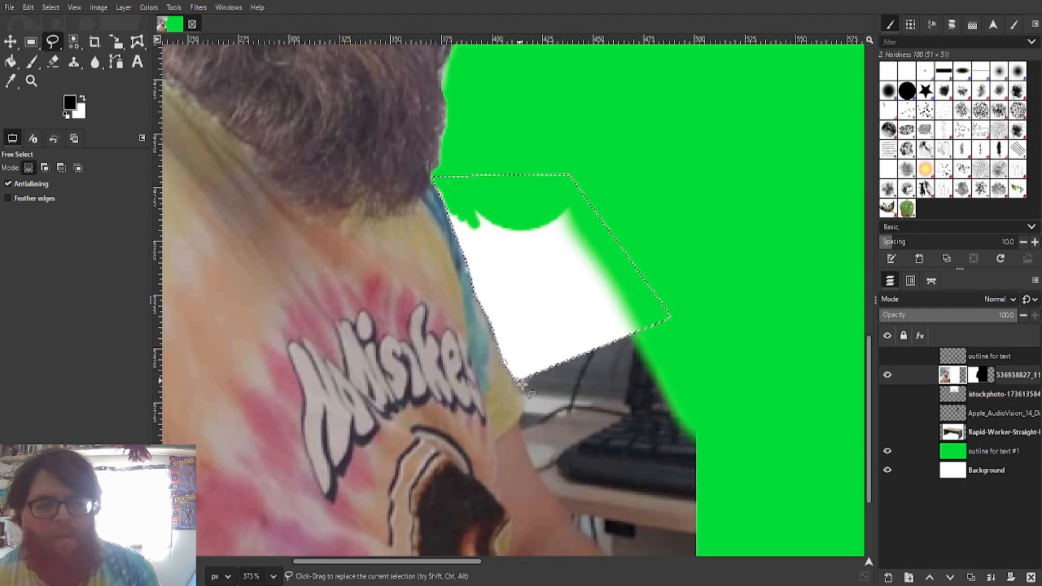
key(ctrl+z)
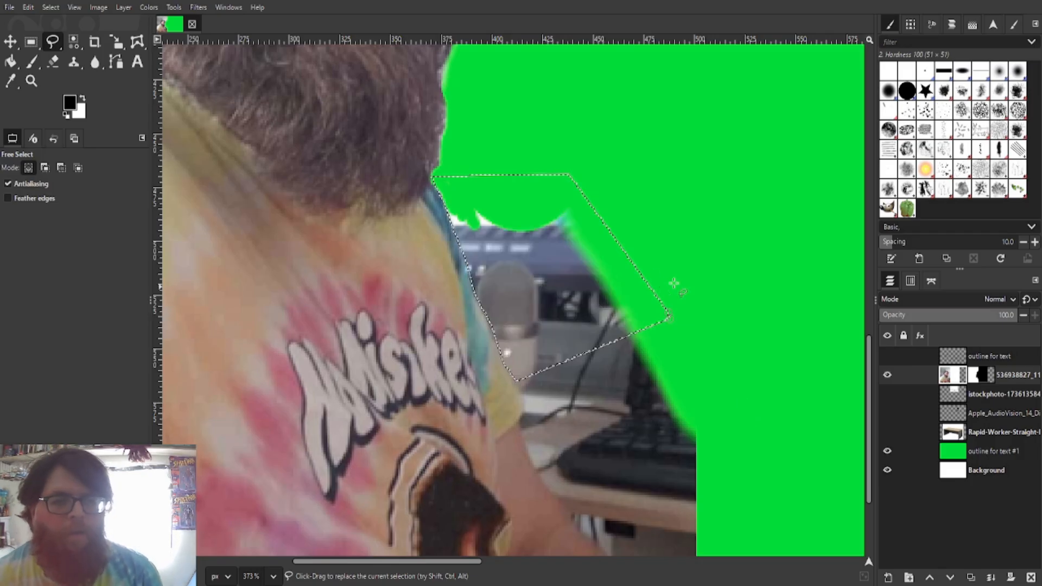
key(ctrl+shift+a)
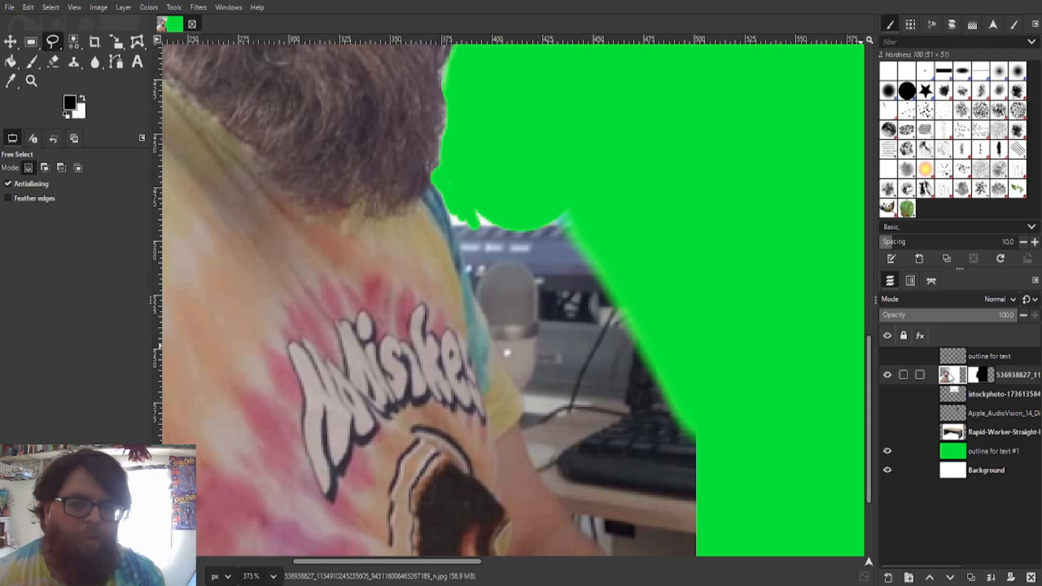
Undo the stray Paintbrush stroke on the photo, target its layer mask and paint black over the background above the microphone.
click(34, 64)
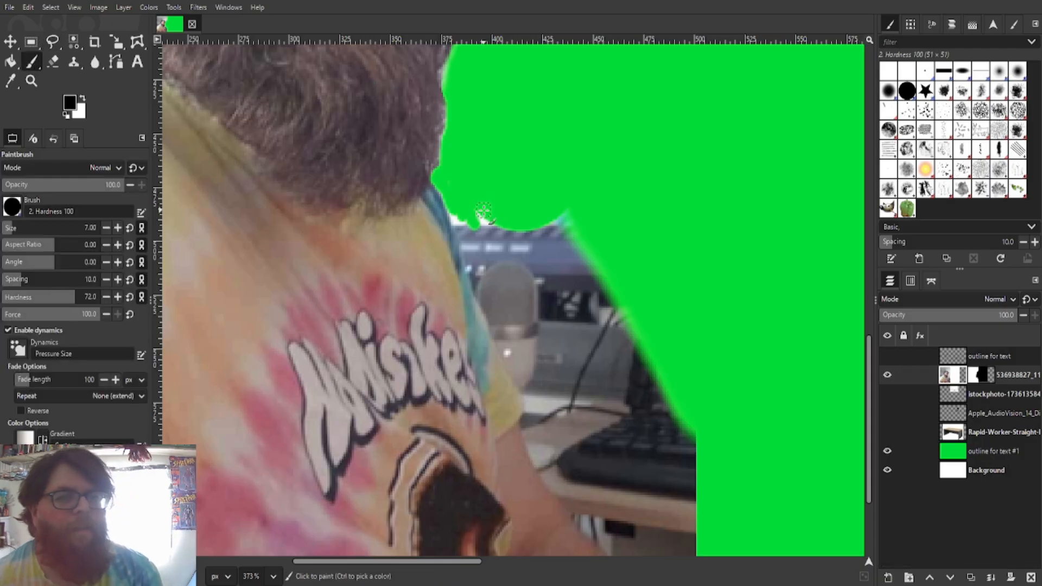
drag(482, 213, 508, 247)
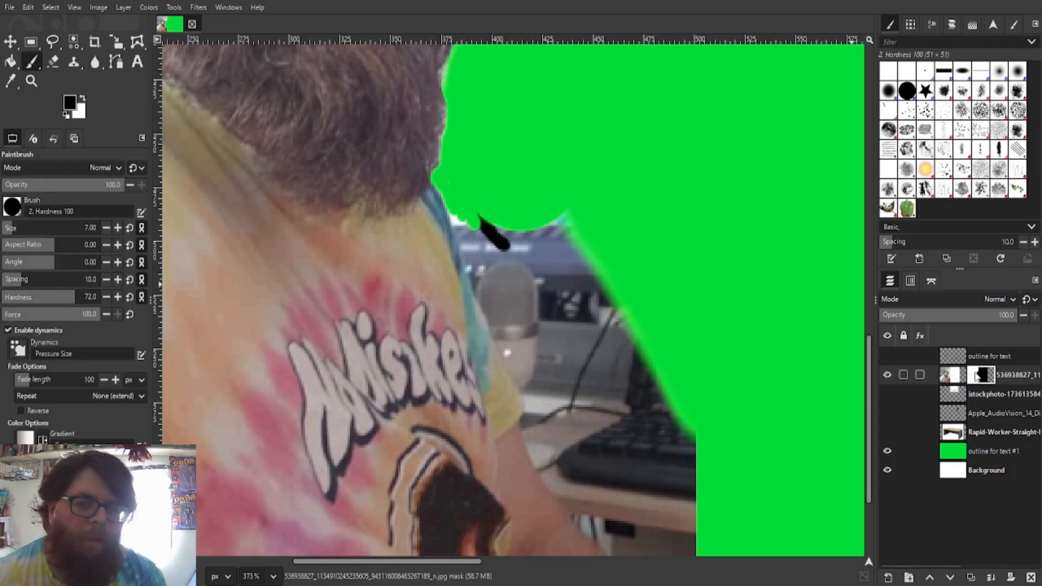
click(979, 376)
key(ctrl+z)
drag(495, 229, 543, 274)
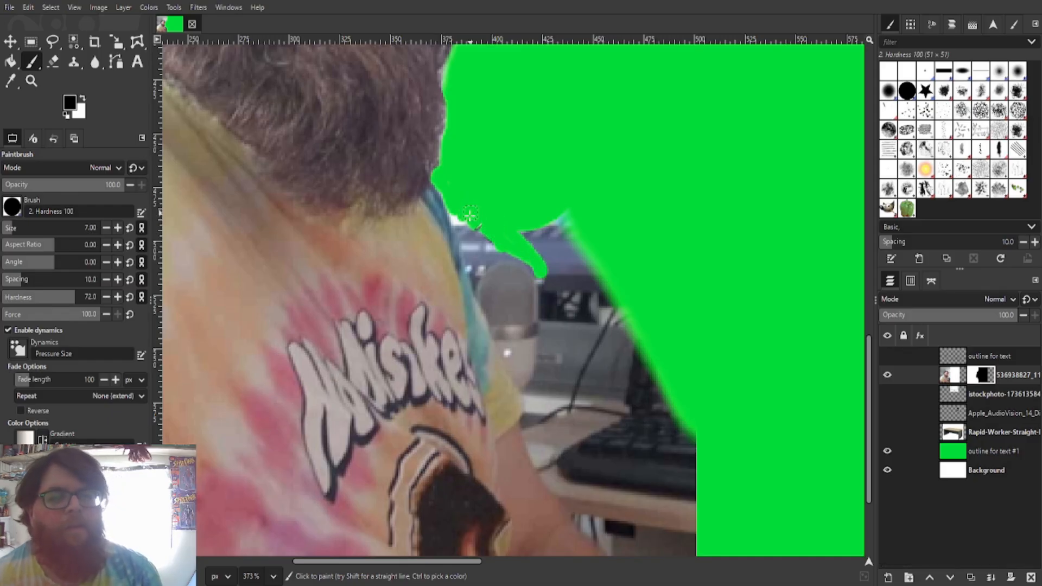
Mask the background along the shirt's edge with connected black strokes from the shoulder down to the sleeve's end.
drag(457, 222, 480, 240)
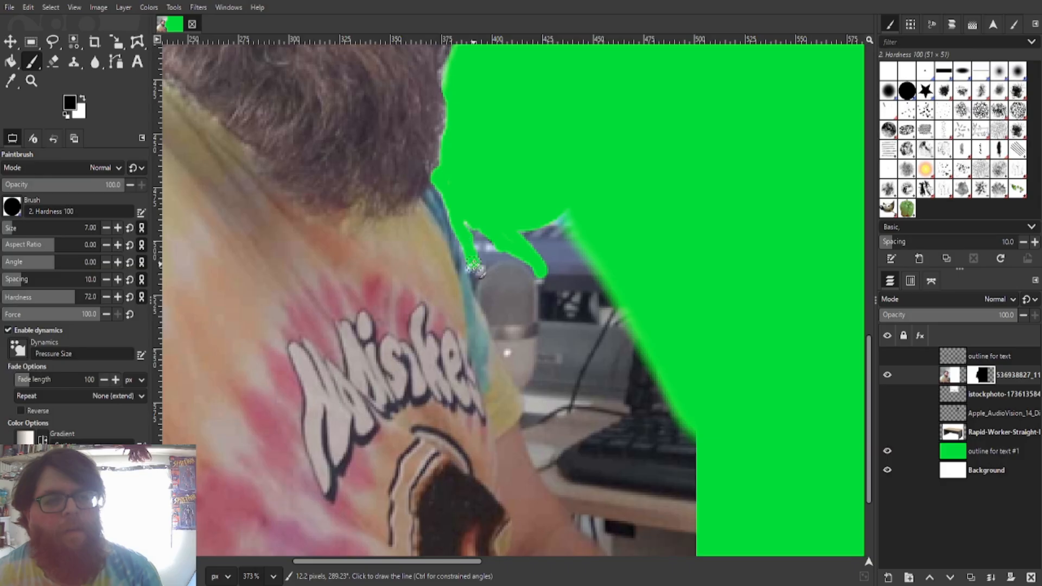
shift+click(484, 301)
shift+click(491, 319)
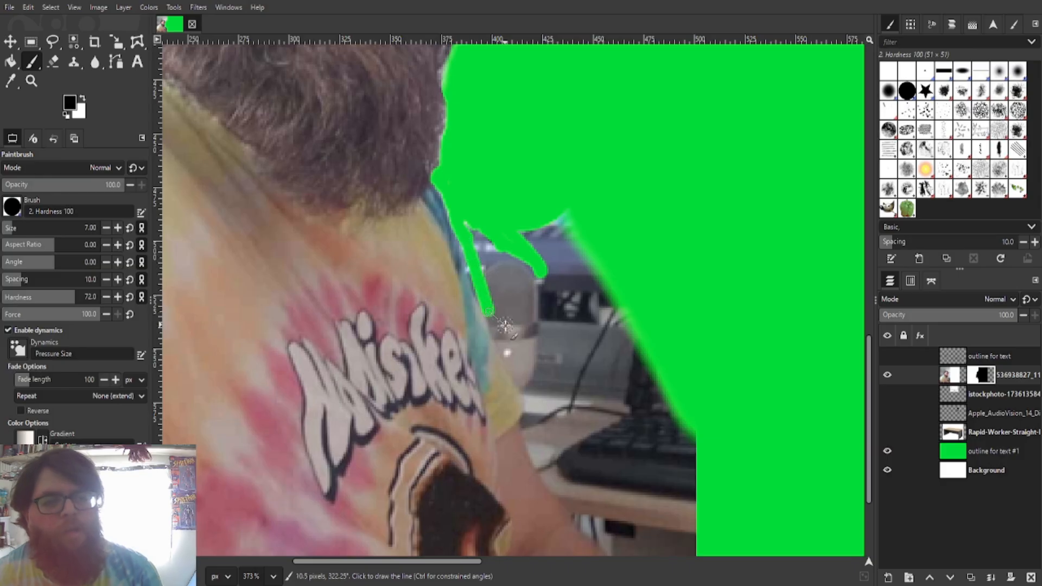
shift+click(498, 334)
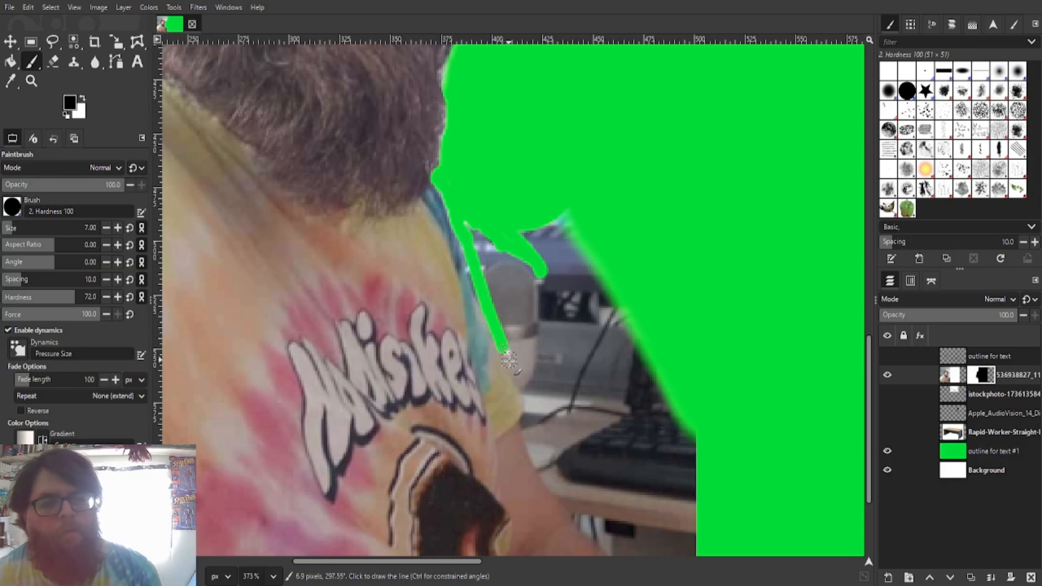
shift+click(519, 381)
shift+click(529, 393)
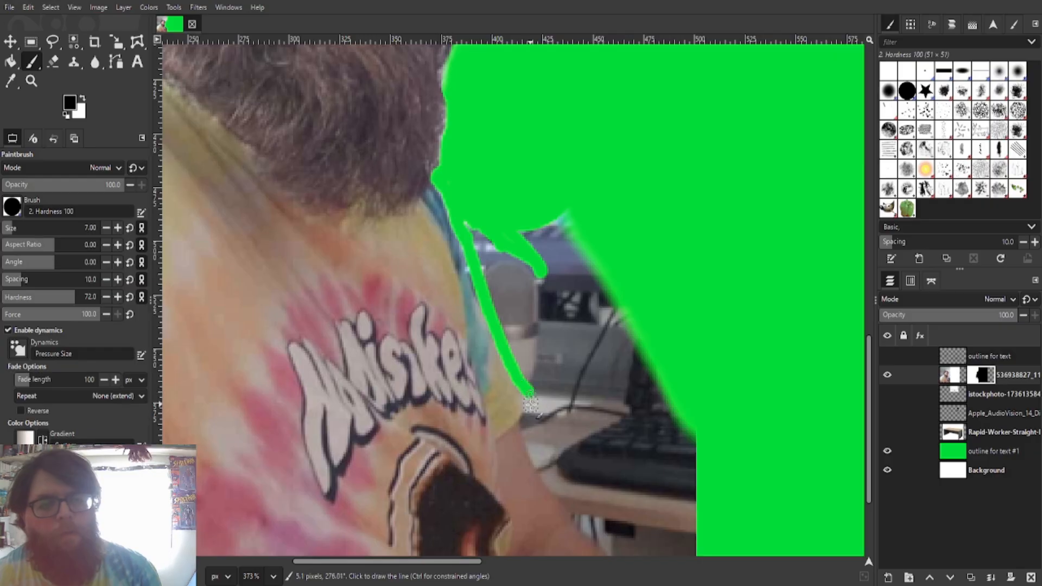
shift+click(526, 417)
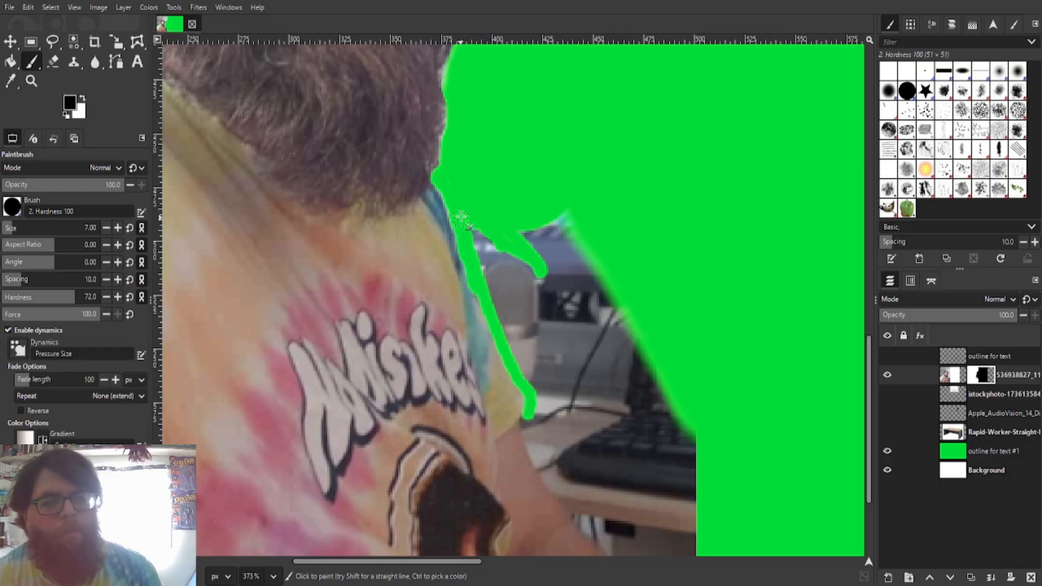
Increase the brush size to 19 and paint black on the mask over the microphone and monitor area beside the shirt.
scroll(503, 285, down, 5)
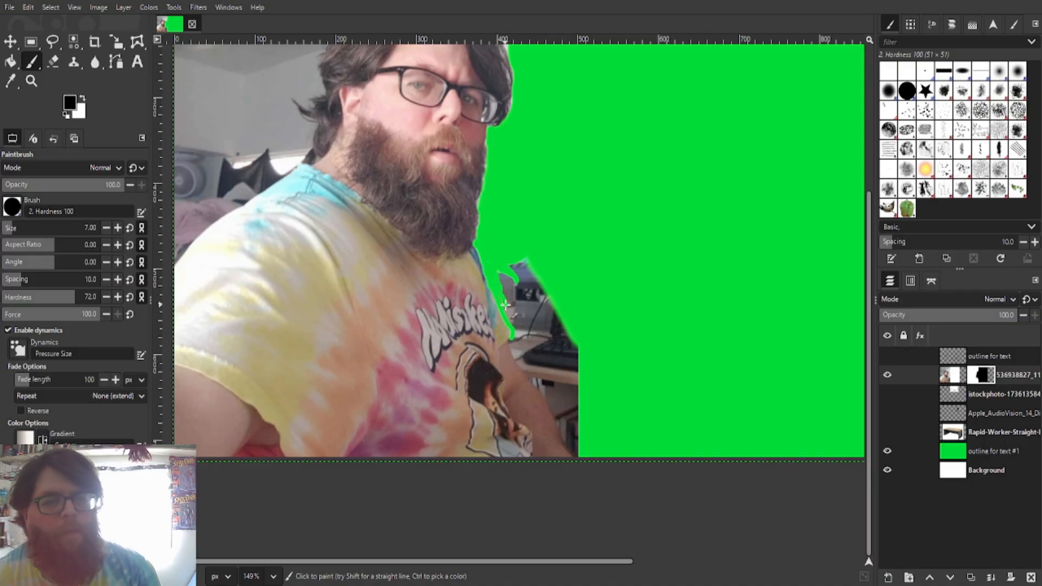
key(bracketright)
key(bracketright)
key(bracketright)
key(bracketright)
key(bracketright)
key(bracketright)
key(bracketright)
key(bracketright)
key(bracketright)
key(bracketright)
key(bracketright)
key(bracketright)
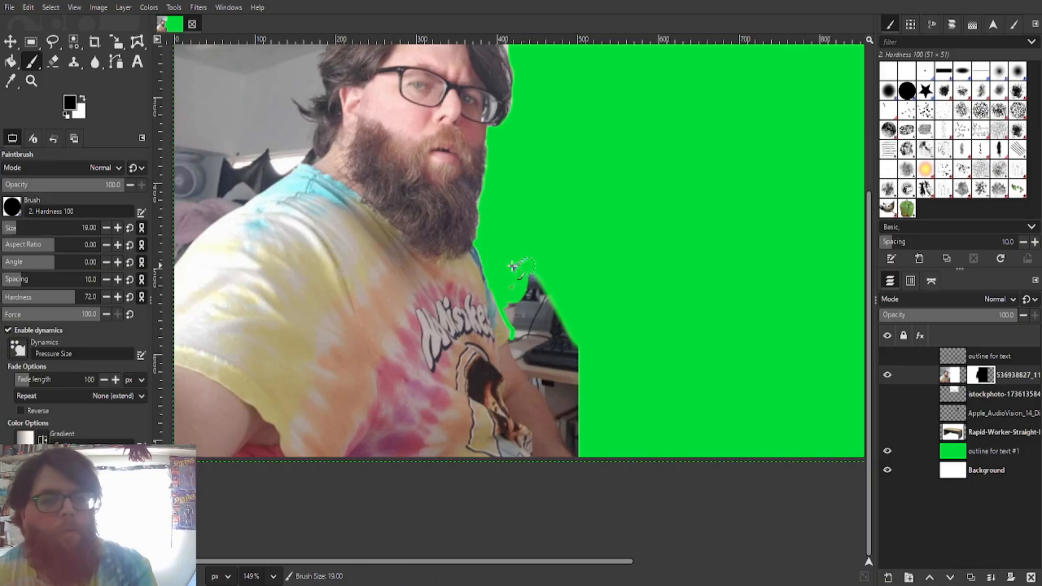
mouse_move(508, 291)
mouse_down()
mouse_move(520, 330)
mouse_move(538, 268)
mouse_move(575, 364)
mouse_up()
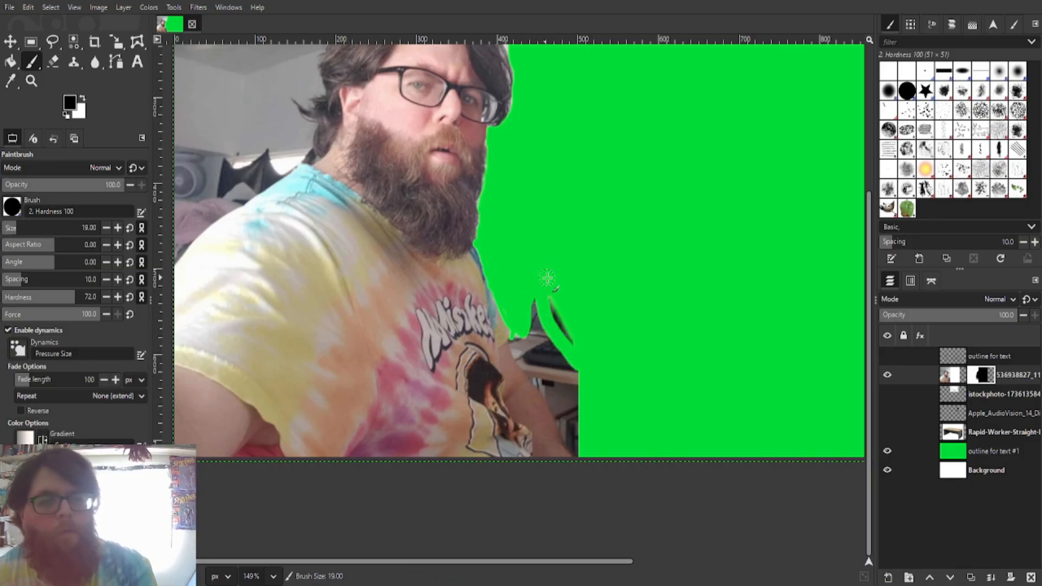
Increase the brush size to 30 and mask out the leftover slivers and keyboard area beside the arm.
key(bracketright)
key(bracketright)
key(bracketright)
key(bracketright)
key(bracketright)
key(bracketright)
key(bracketright)
key(bracketright)
key(bracketright)
key(bracketright)
key(bracketright)
mouse_move(551, 285)
mouse_down()
mouse_move(533, 331)
mouse_move(536, 305)
mouse_move(553, 366)
mouse_up()
scroll(550, 357, up, 10)
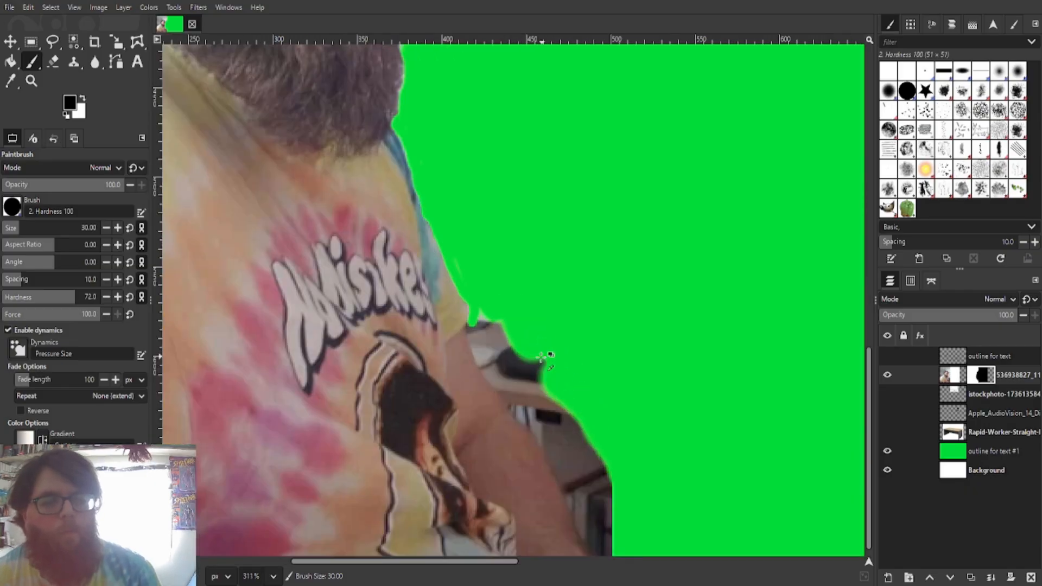
mouse_move(476, 308)
mouse_down()
mouse_move(437, 278)
mouse_move(537, 415)
mouse_move(507, 347)
mouse_move(446, 312)
mouse_move(622, 331)
mouse_up()
key(ctrl+z)
Reduce the brush size to 10 and paint black on the photo's mask over the background along the upper arm's outer edge.
key(bracketleft)
key(bracketleft)
key(bracketleft)
key(bracketleft)
key(bracketleft)
key(bracketleft)
key(bracketleft)
key(bracketleft)
key(bracketleft)
key(bracketleft)
key(bracketleft)
key(bracketleft)
key(bracketleft)
key(bracketleft)
key(bracketleft)
key(bracketleft)
key(bracketleft)
key(bracketleft)
key(bracketleft)
key(bracketleft)
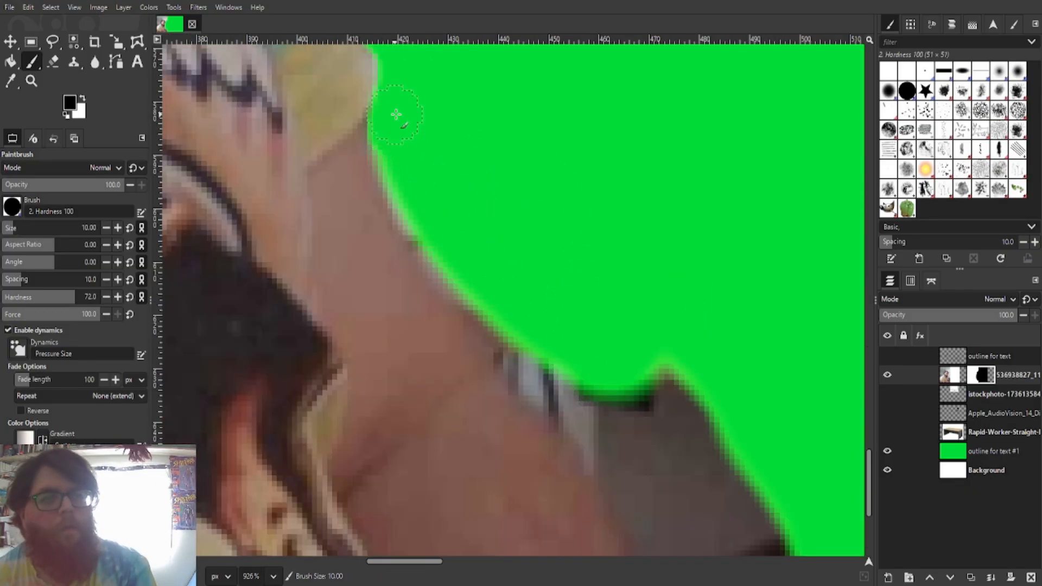
mouse_move(548, 391)
mouse_down()
mouse_move(624, 478)
mouse_move(582, 437)
mouse_move(428, 219)
mouse_move(583, 350)
mouse_move(645, 430)
mouse_move(677, 439)
mouse_up()
ctrl+scroll(742, 402, down, 2)
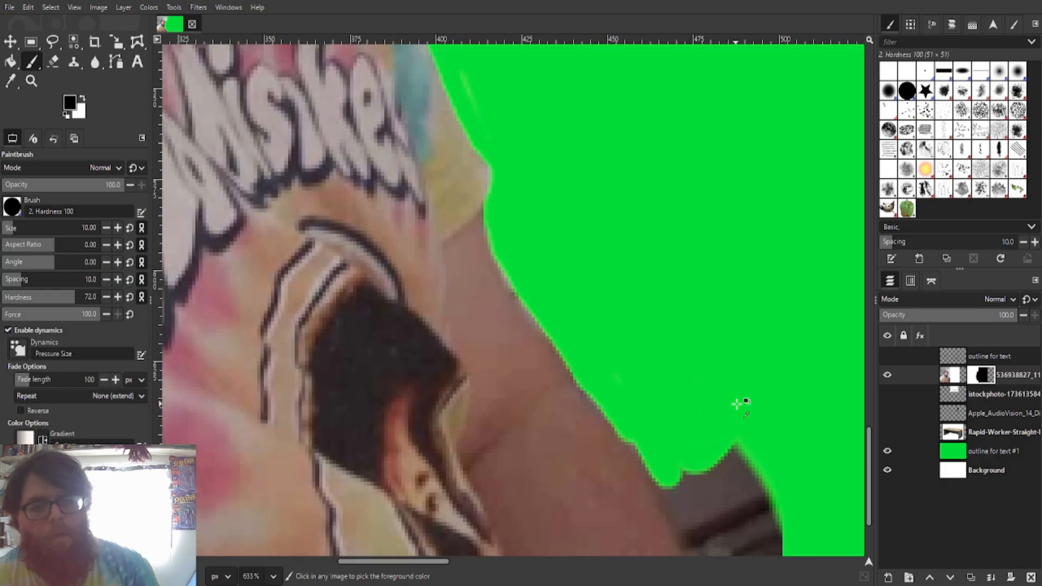
mouse_move(657, 333)
mouse_down()
mouse_move(729, 467)
mouse_move(703, 370)
mouse_move(718, 430)
mouse_move(725, 310)
mouse_move(713, 369)
mouse_move(745, 380)
mouse_move(783, 446)
mouse_up()
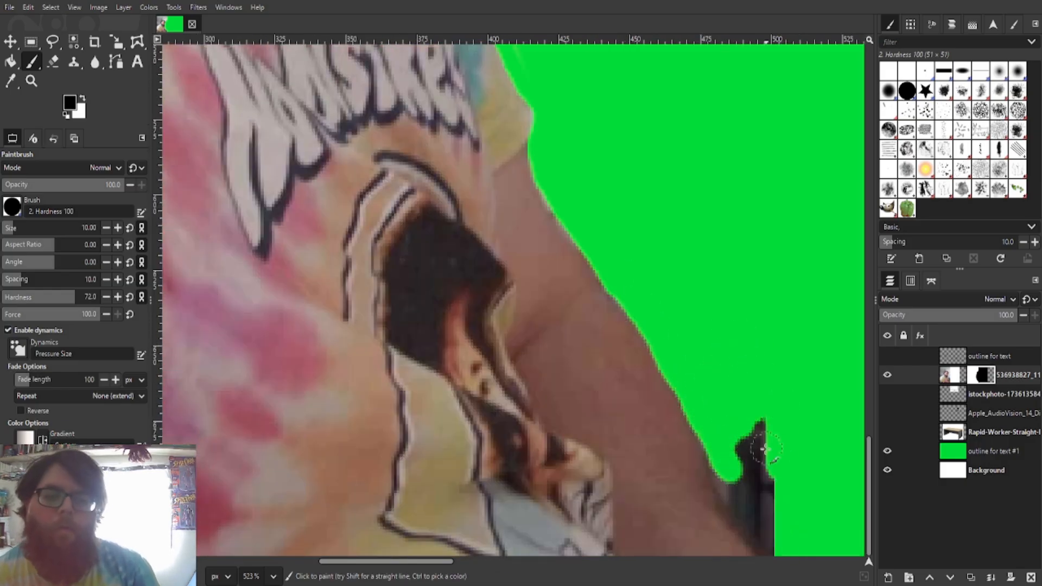
Mask out the dark remnant beside the lower arm with connected black strokes down to the photo's bottom edge.
click(721, 441)
shift+click(730, 482)
shift+click(746, 520)
shift+click(765, 535)
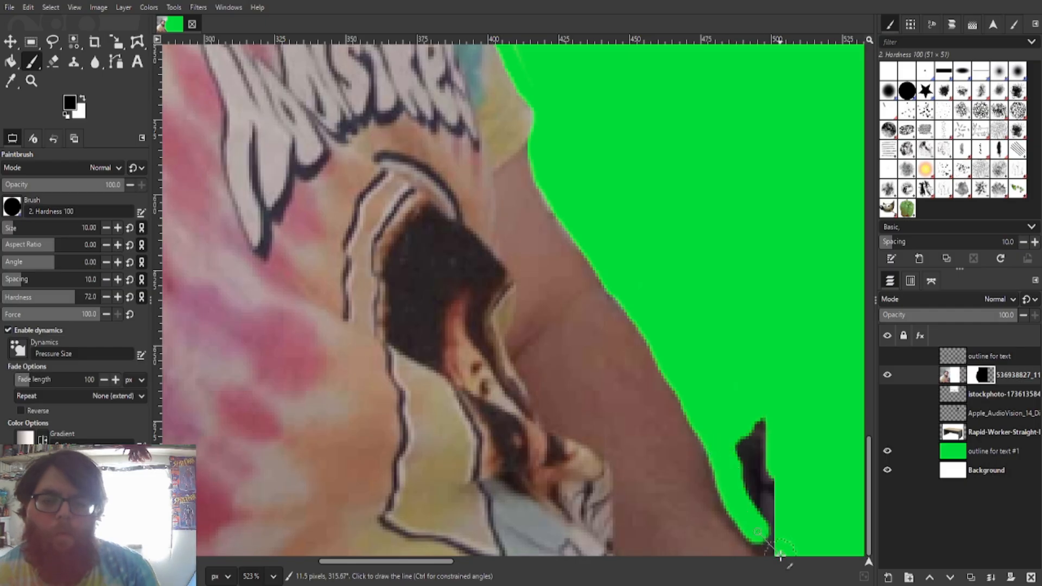
shift+click(779, 554)
ctrl+scroll(791, 498, down, 1)
mouse_move(768, 511)
mouse_down()
mouse_move(767, 430)
mouse_move(784, 525)
mouse_up()
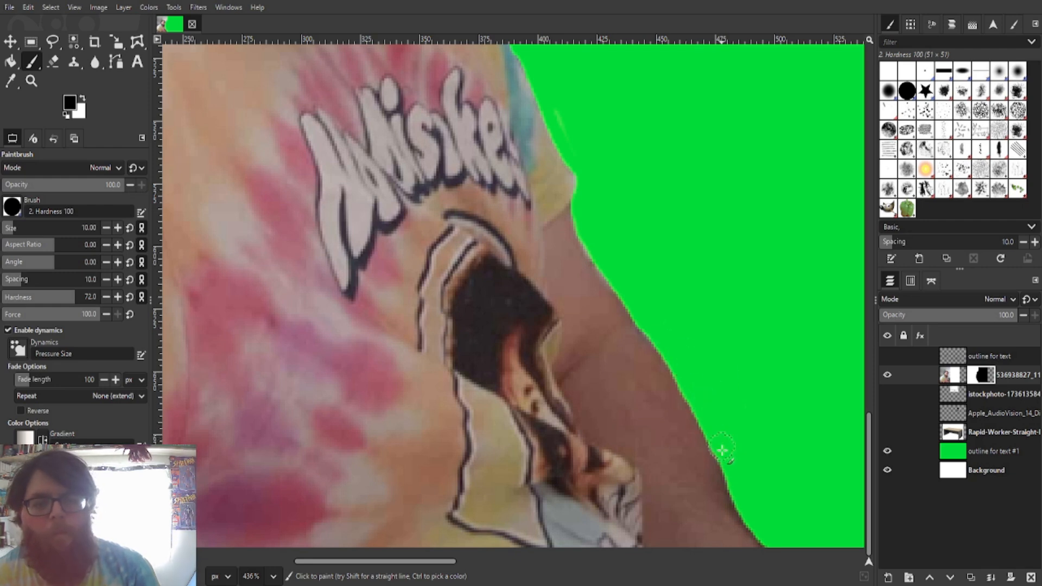
Refine the mask along the arm and sleeve's outer edge, alternating between black and white paint.
key(x)
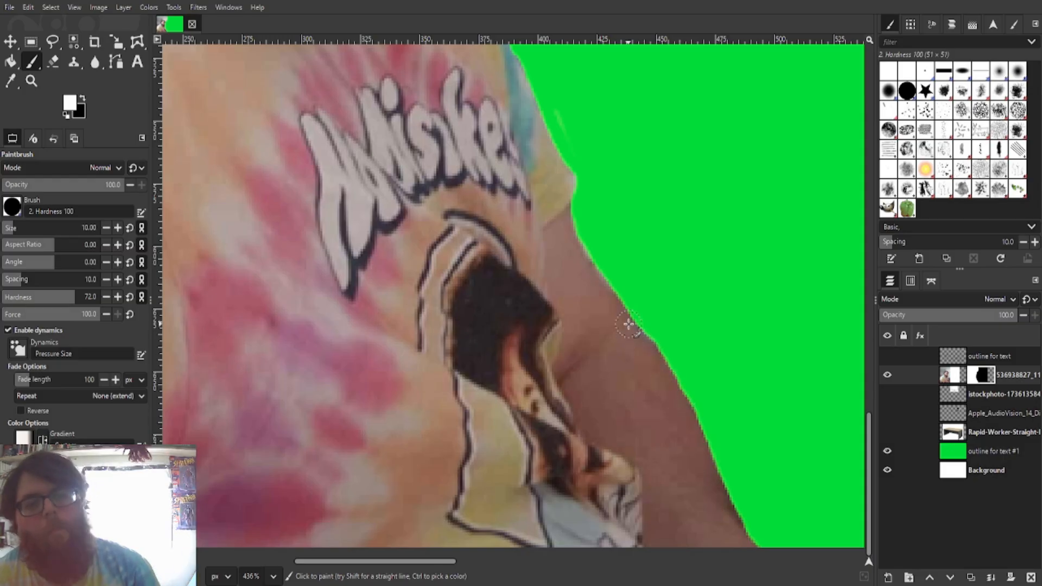
key(x)
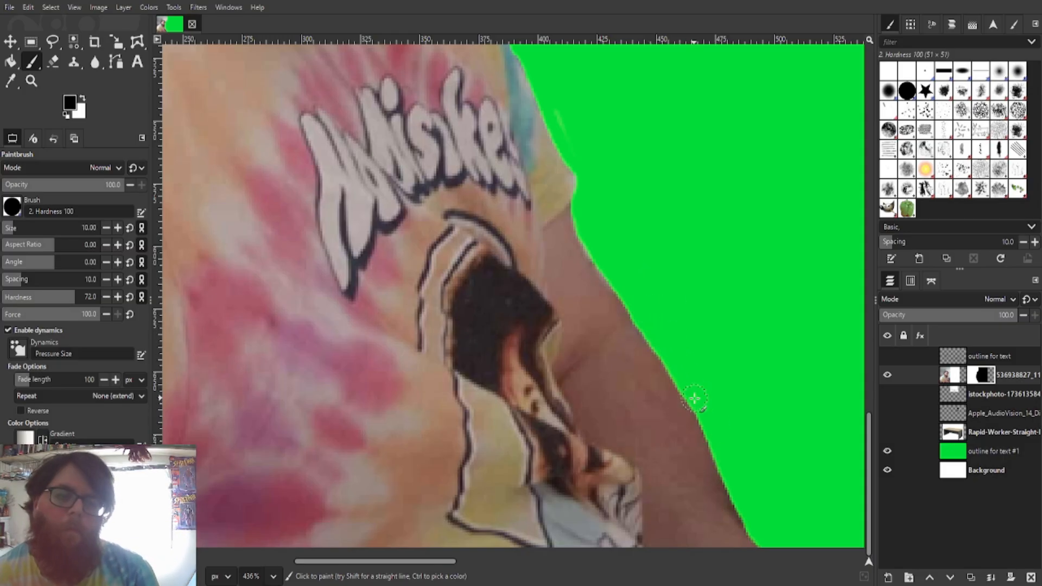
scroll(775, 541, down, 3)
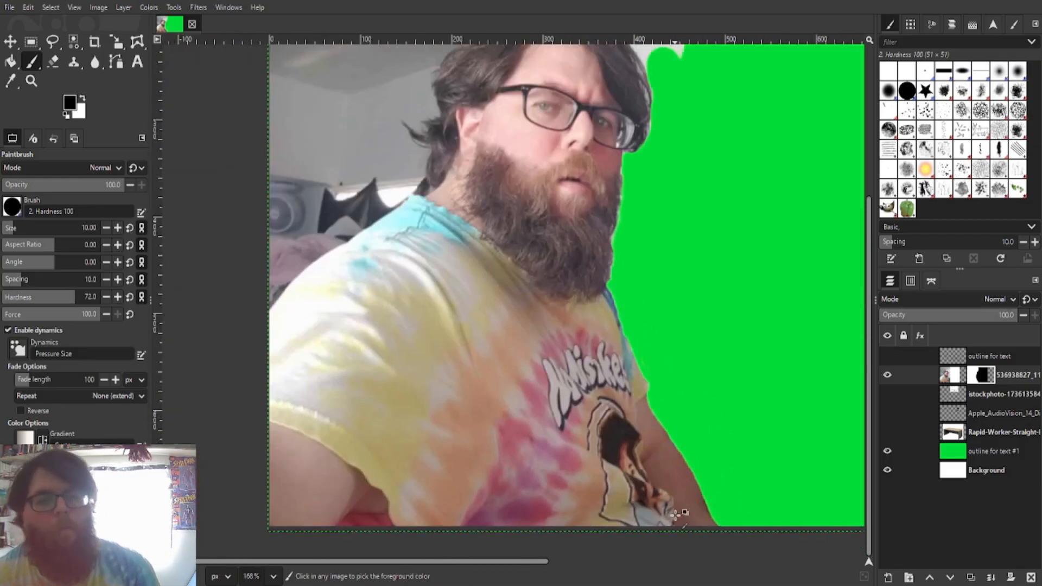
scroll(677, 447, up, 6)
mouse_move(605, 97)
mouse_down()
mouse_move(612, 172)
mouse_move(682, 298)
mouse_move(803, 435)
mouse_up()
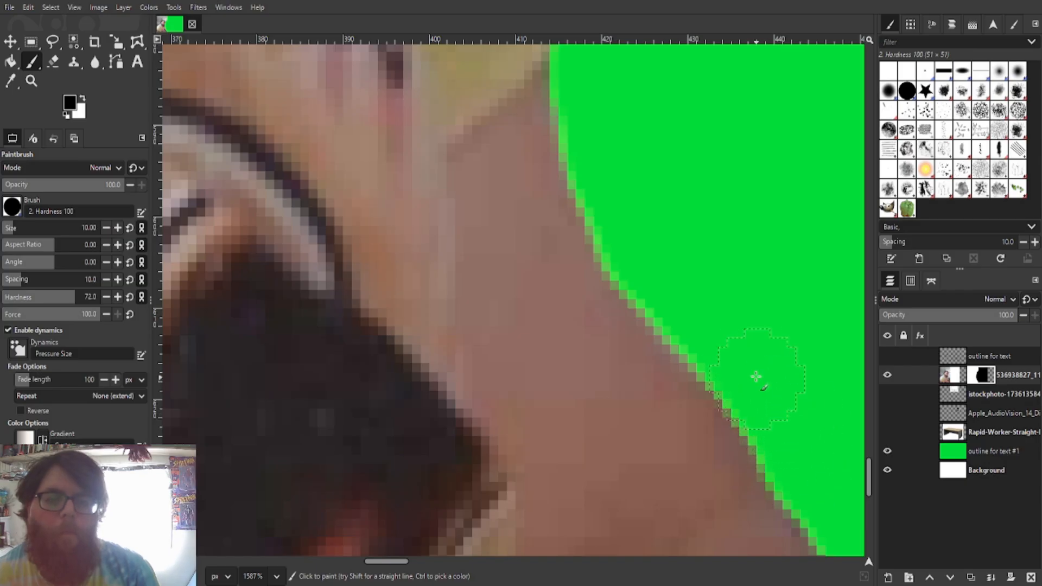
key(x)
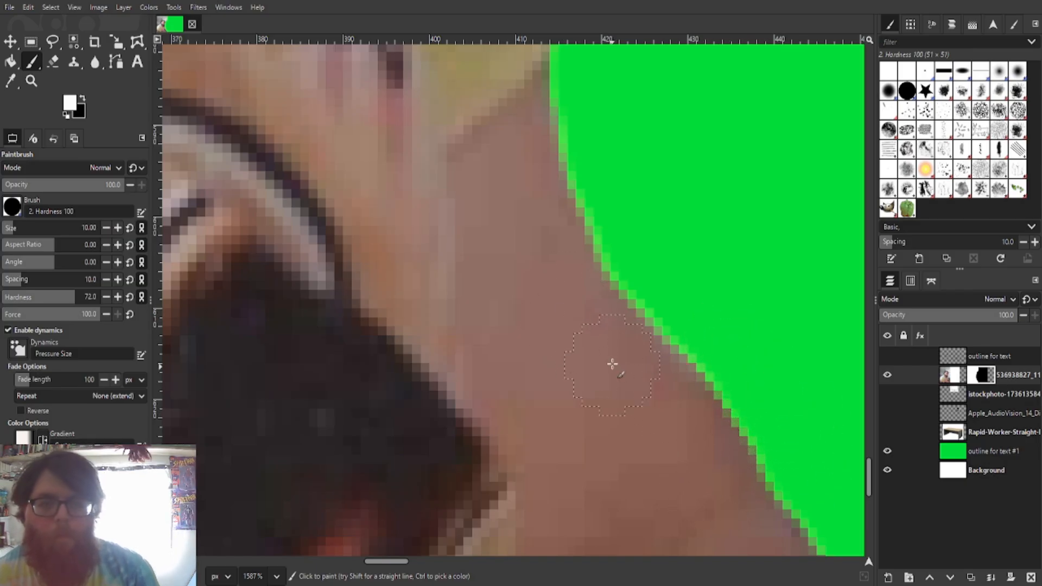
scroll(750, 441, down, 4)
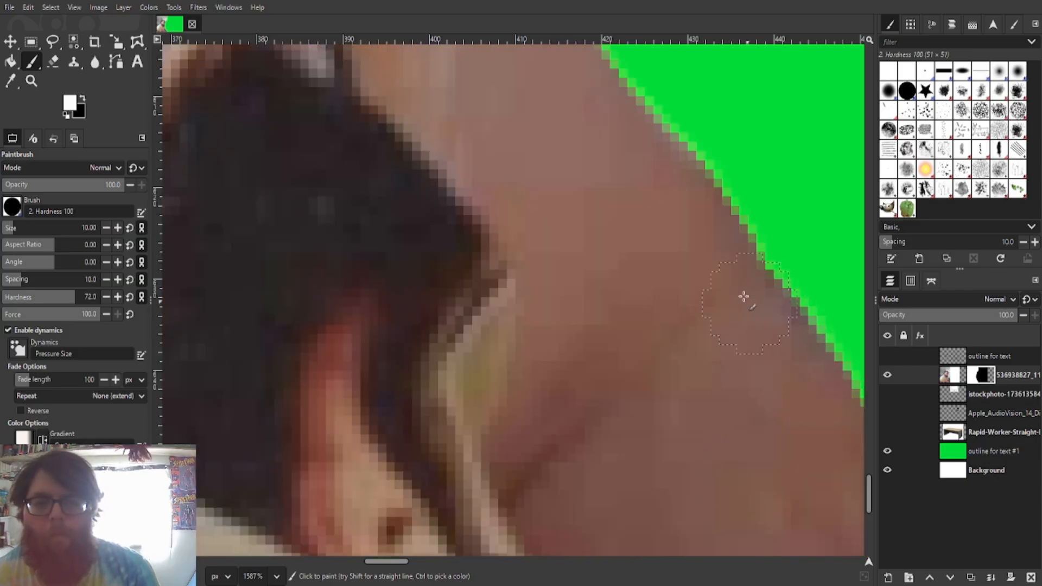
drag(399, 563, 416, 565)
scroll(589, 426, down, 3)
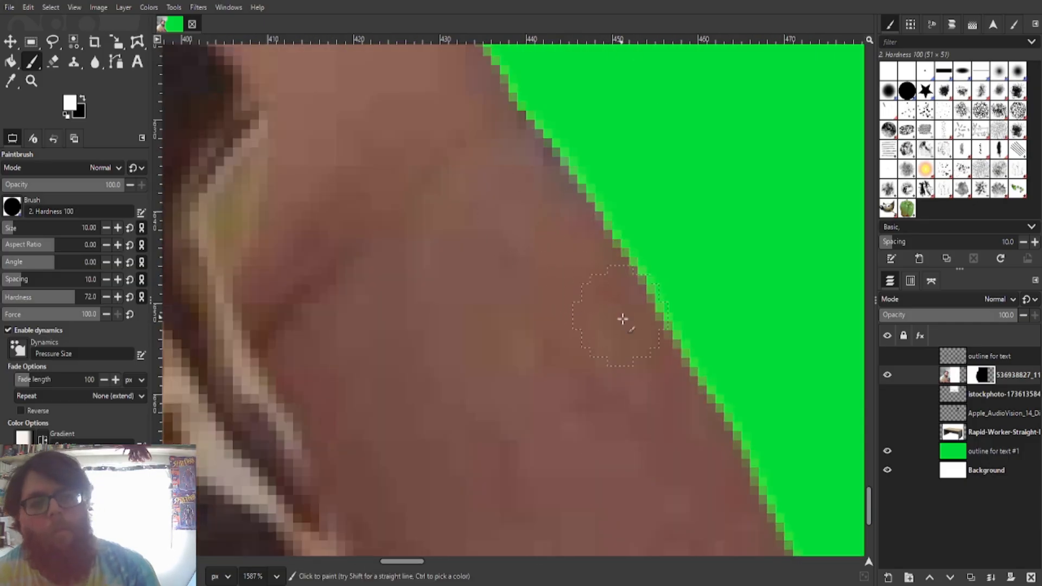
scroll(623, 365, down, 5)
scroll(606, 371, down, 2)
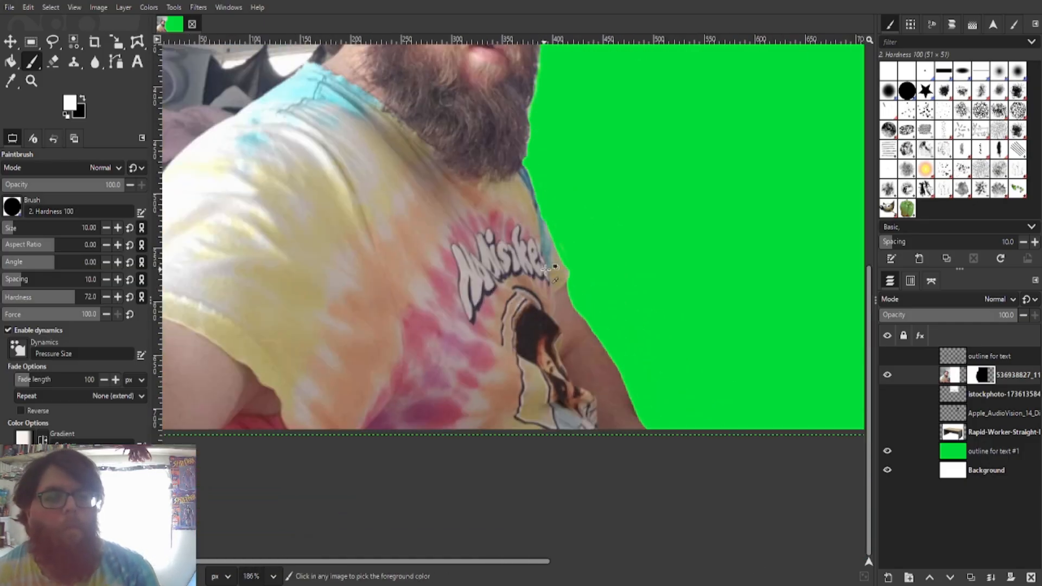
scroll(628, 274, up, 5)
key(x)
scroll(639, 272, down, 3)
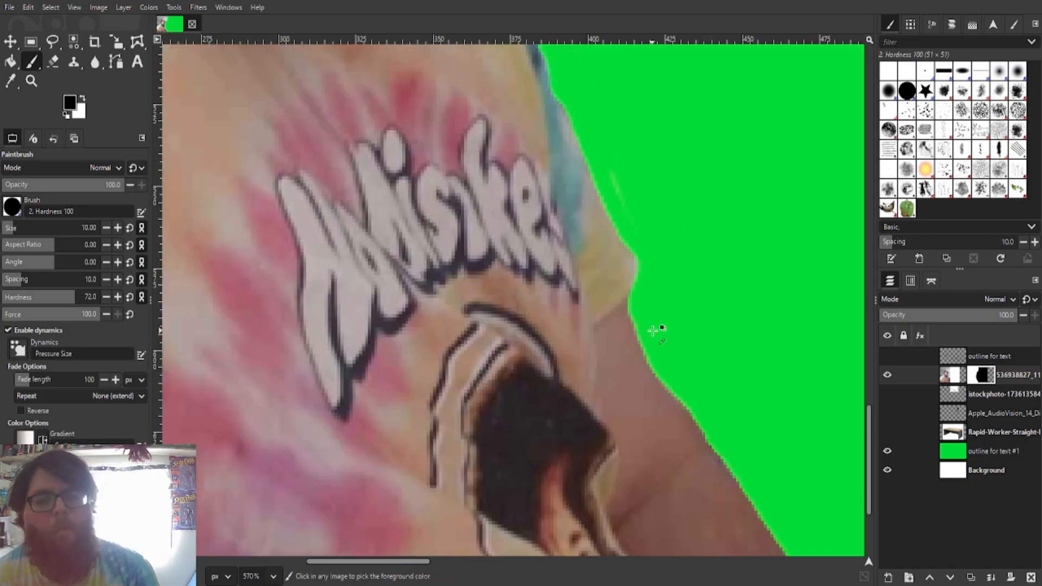
scroll(644, 347, up, 5)
key(x)
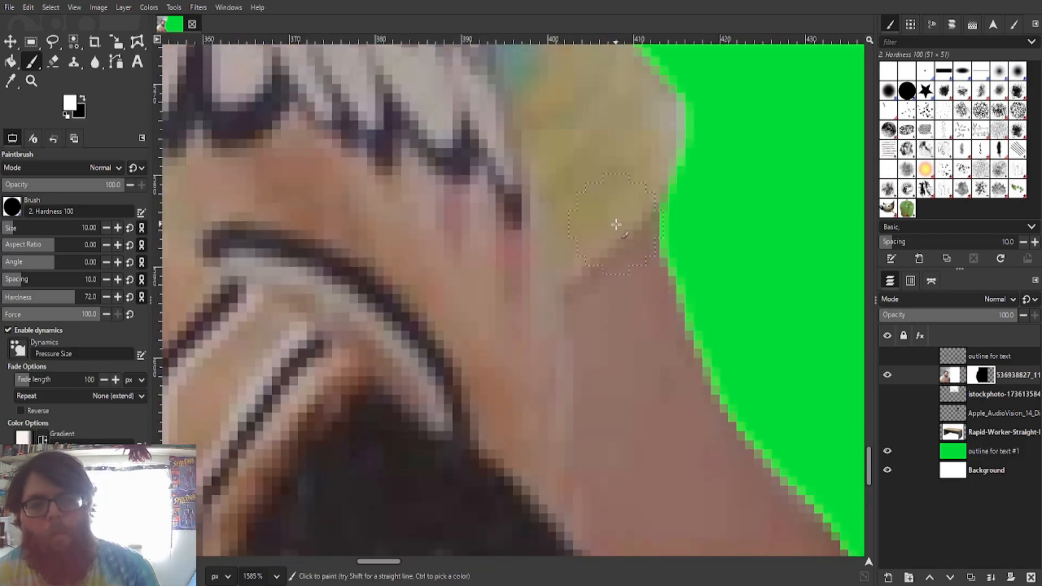
scroll(734, 492, down, 2)
scroll(733, 493, down, 4)
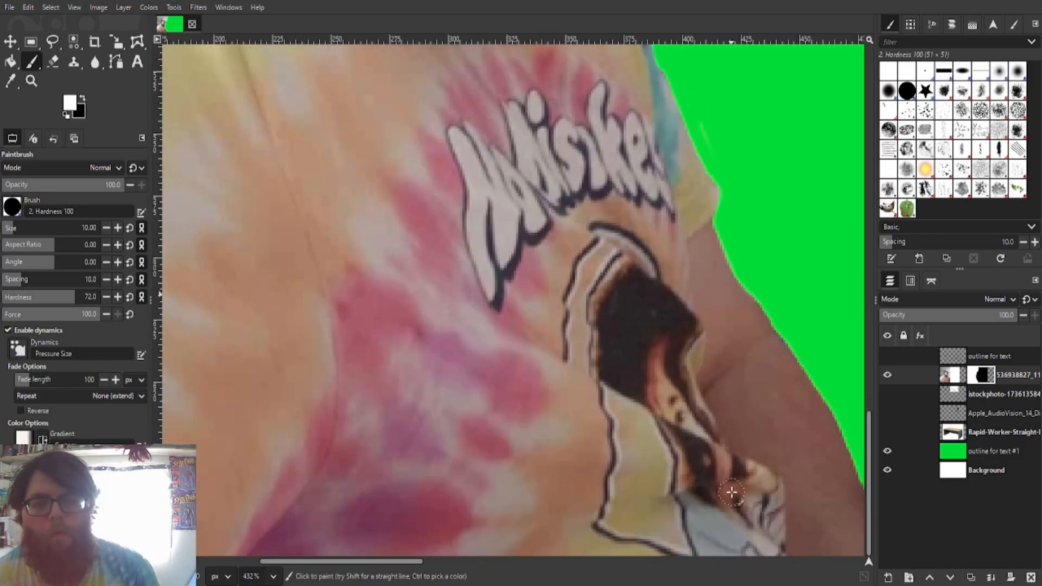
scroll(418, 310, up, 4)
Mask the background above the other shoulder with connected black strokes from the photo's side edge up to the shirt collar.
key(x)
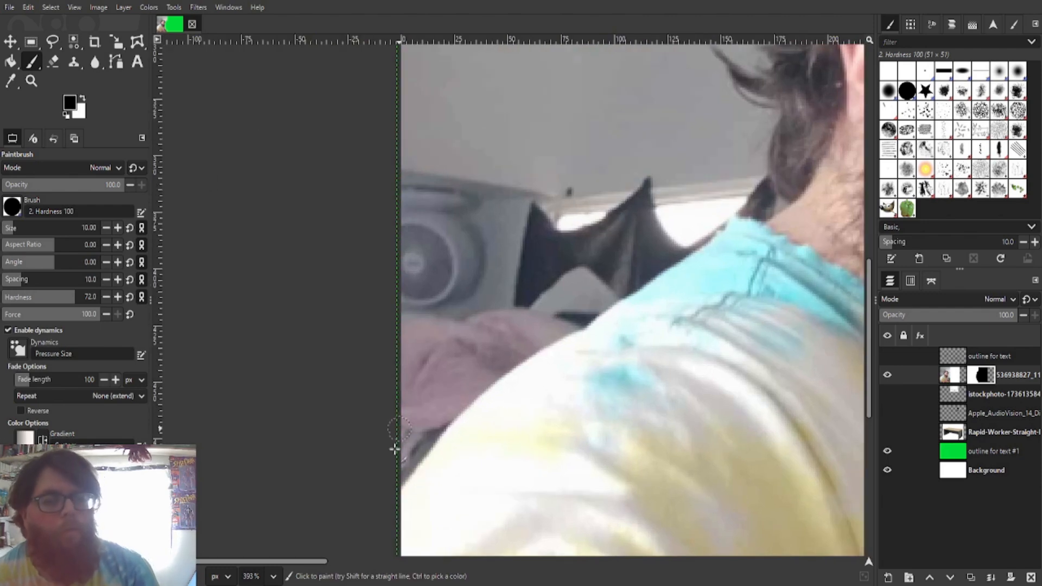
drag(395, 447, 386, 475)
shift+click(453, 406)
shift+click(492, 379)
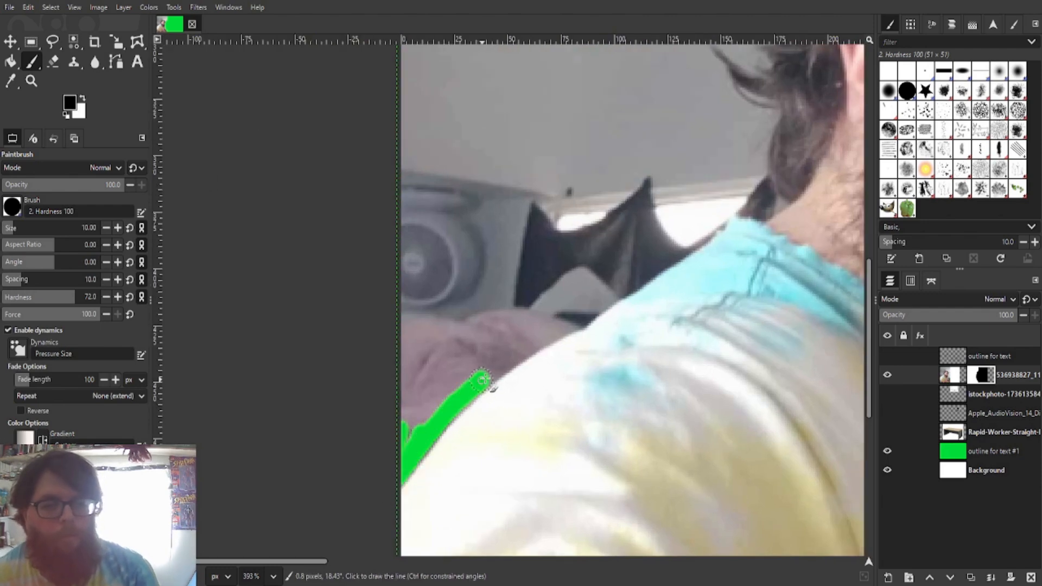
shift+click(525, 349)
shift+click(576, 324)
shift+click(609, 294)
shift+click(675, 253)
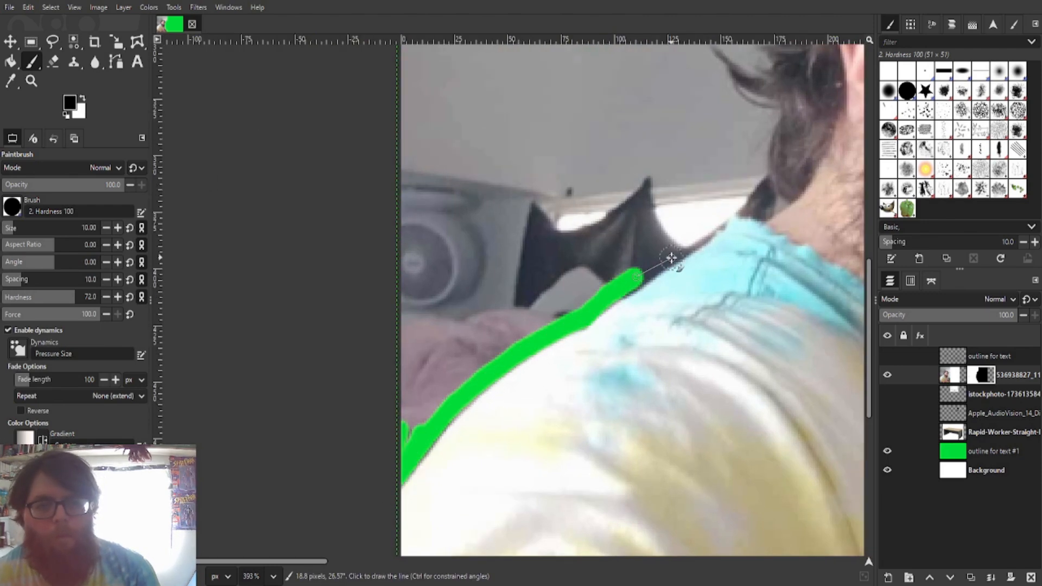
shift+click(714, 219)
drag(659, 261, 521, 337)
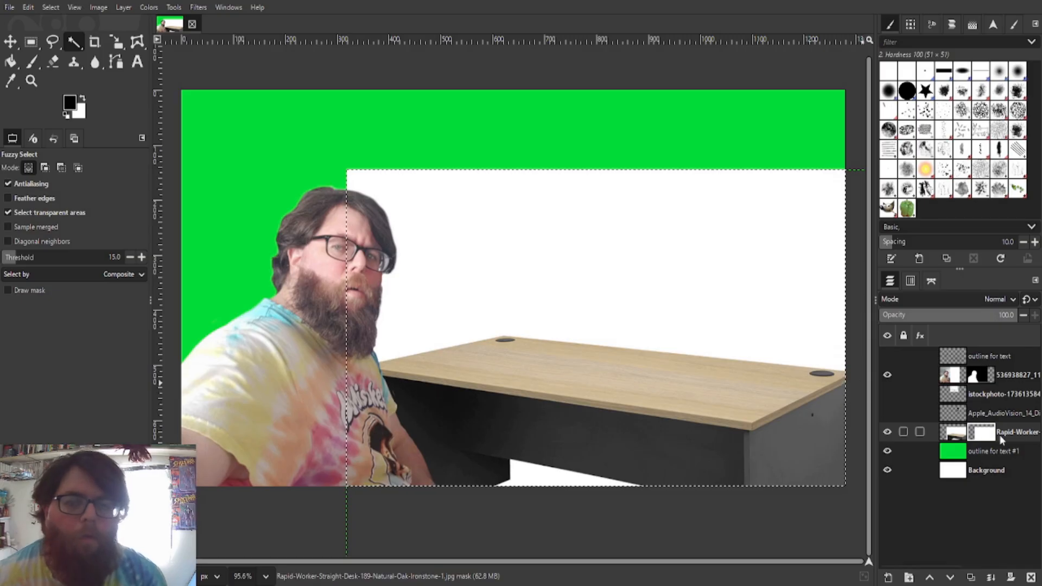
Select the desk image's white background, fill it with black on the desk's layer mask and clear the selection.
click(960, 434)
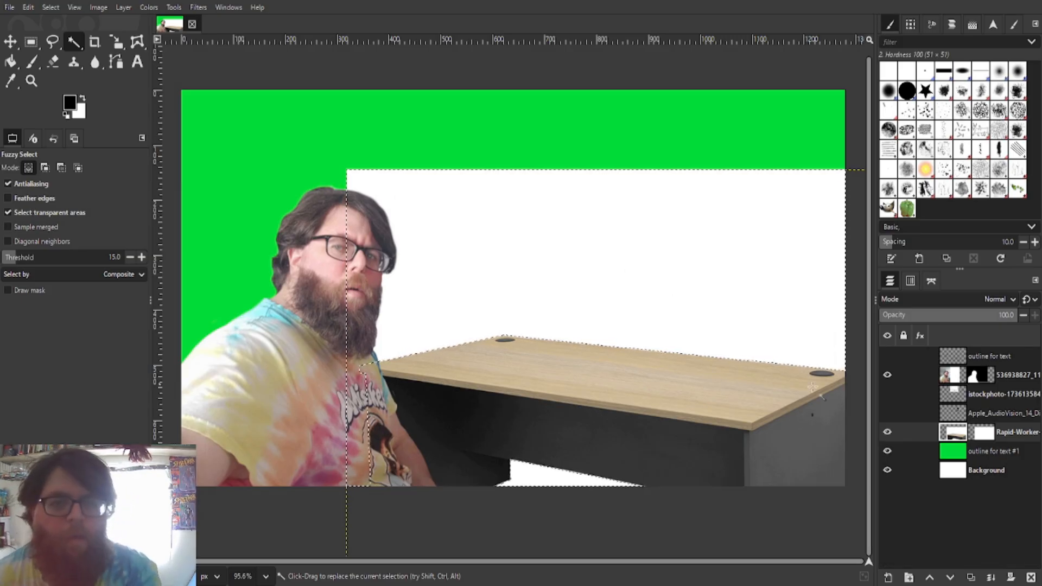
click(981, 433)
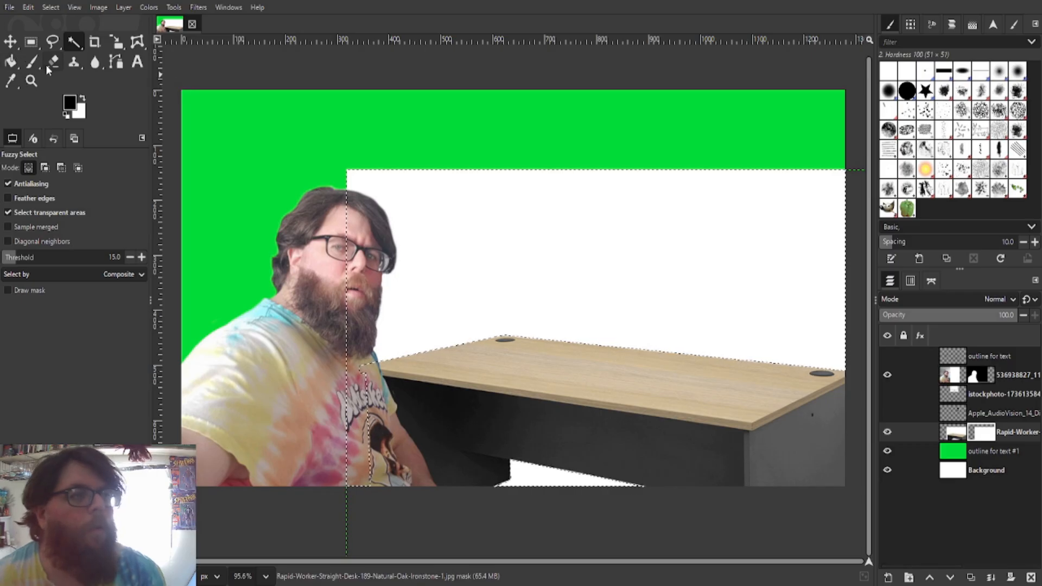
click(13, 62)
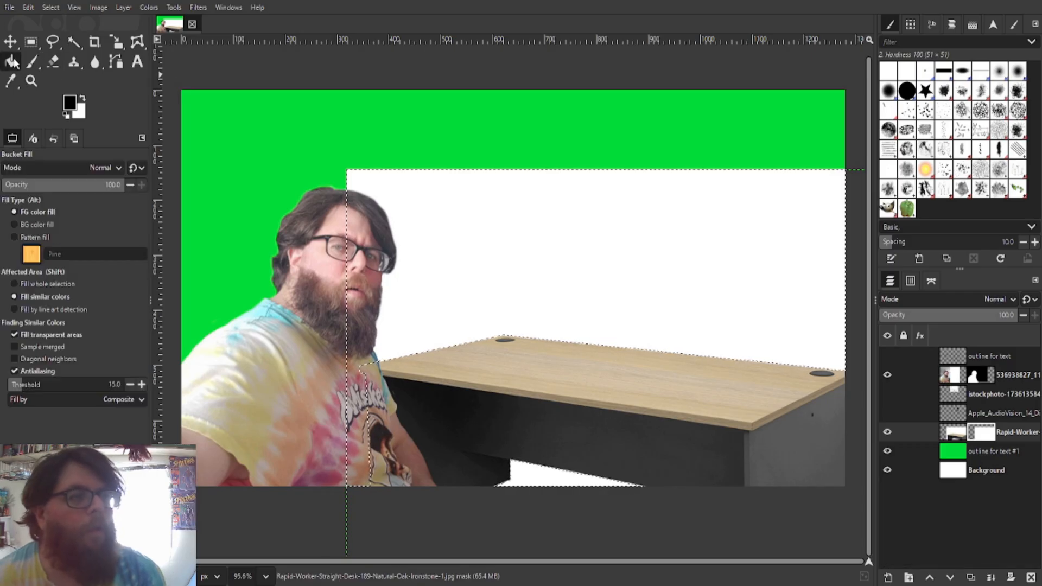
click(507, 224)
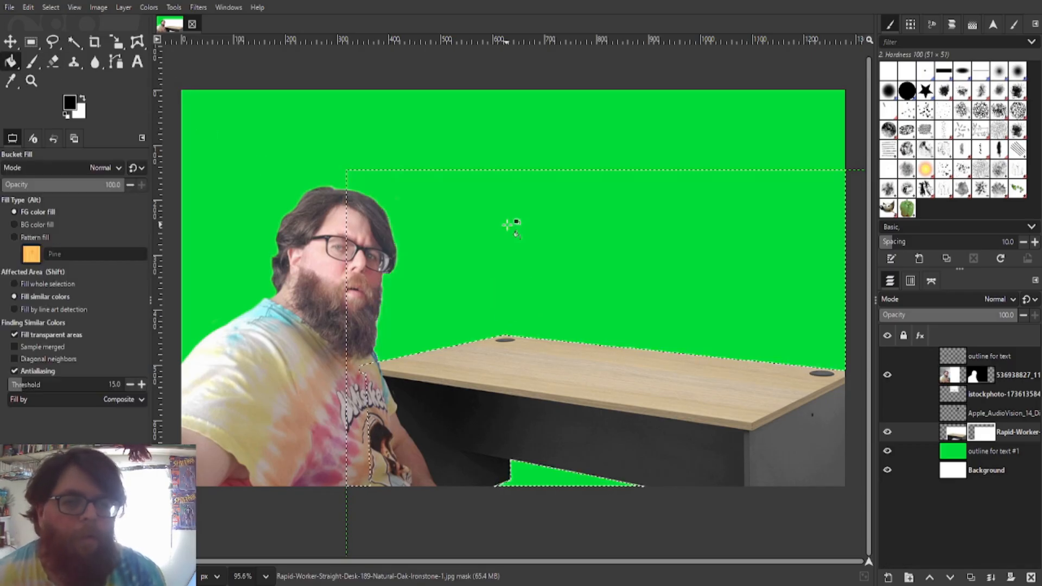
click(31, 42)
click(488, 107)
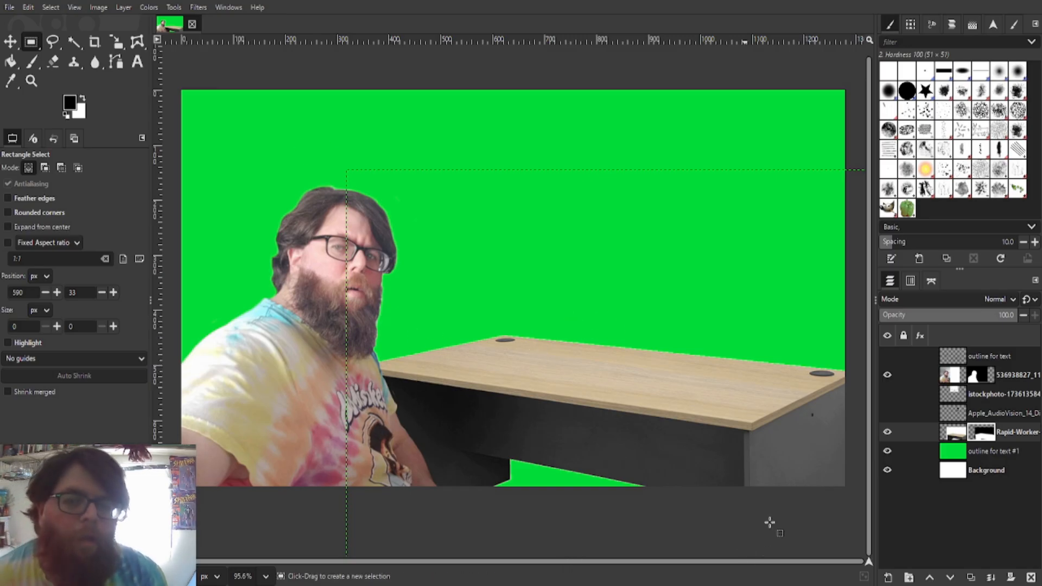
Show the monitor layer and move the monitor down onto the desktop.
click(888, 392)
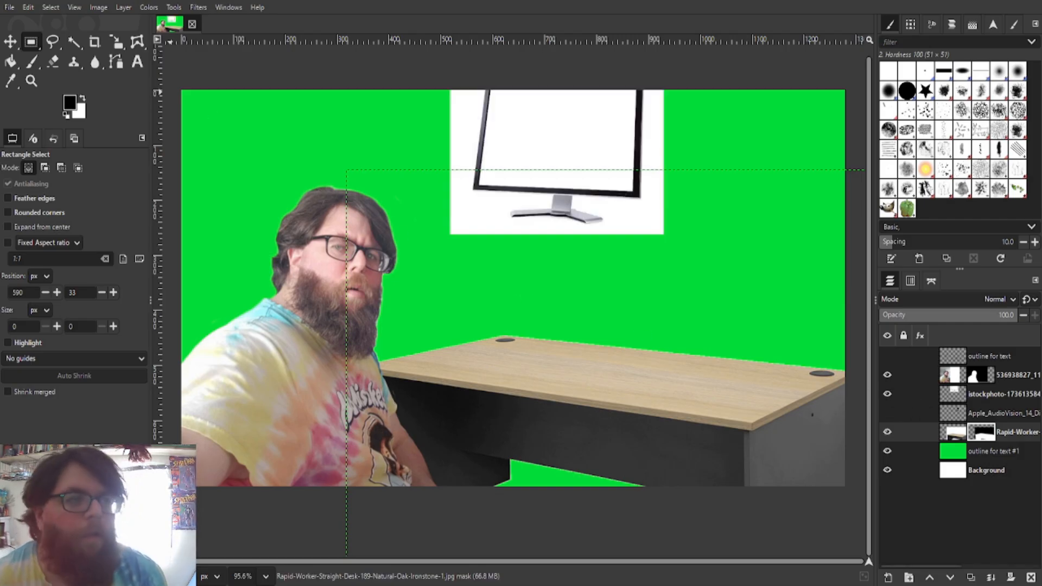
click(10, 42)
drag(614, 194, 666, 337)
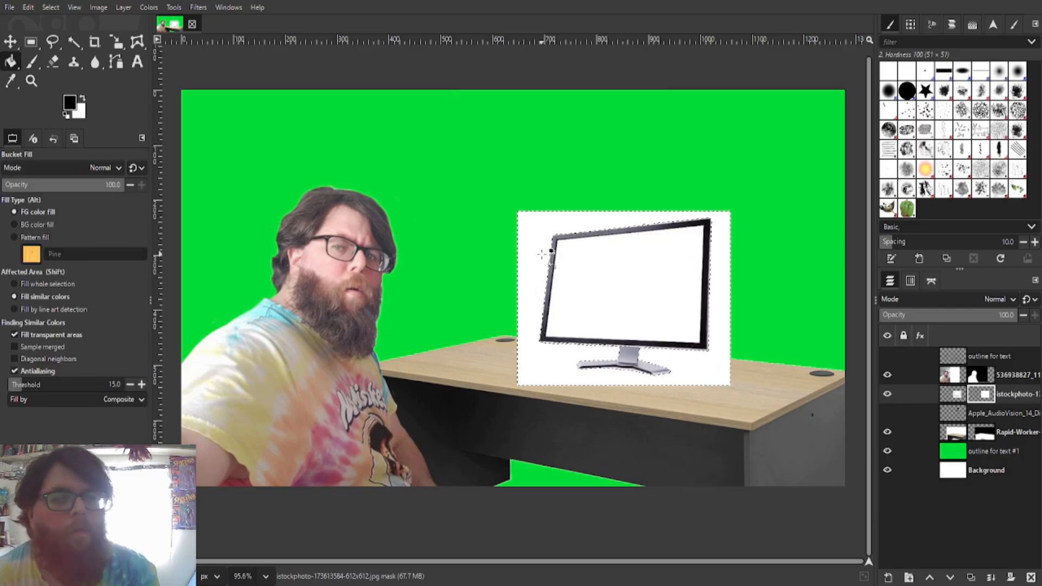
Fill the selected white background around the monitor with black on its layer mask and clear the selection.
click(539, 254)
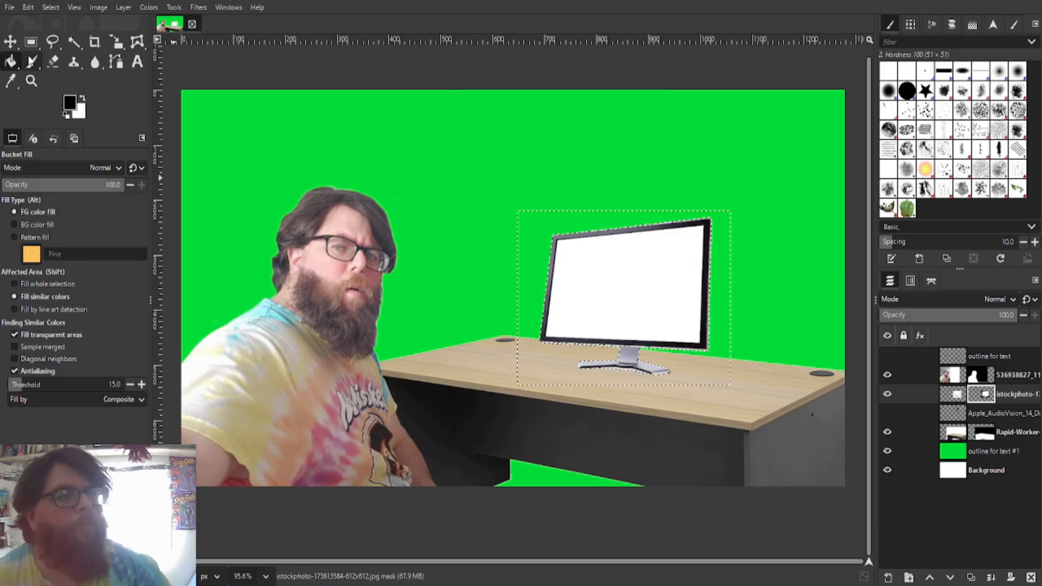
click(31, 43)
click(393, 132)
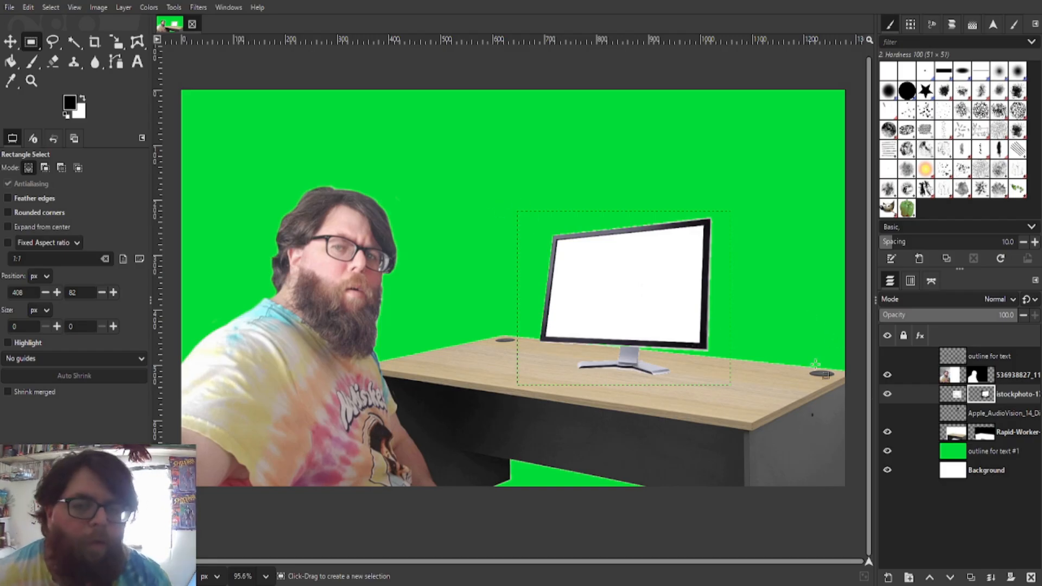
Apply a Perspective transform to the monitor image, pulling its upper-left corner up and outward and its upper-right corner slightly down and outward.
click(958, 395)
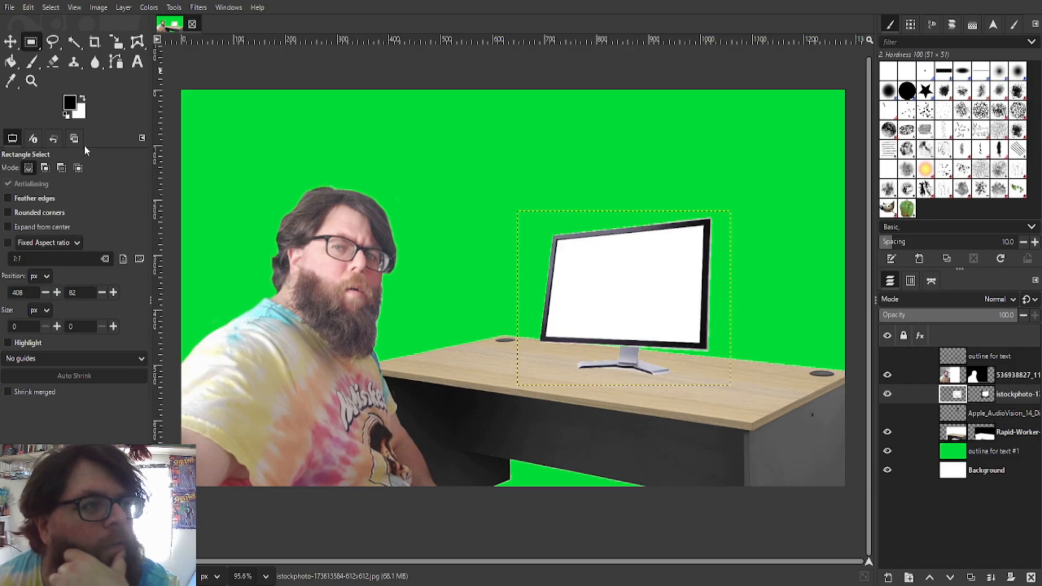
click(116, 43)
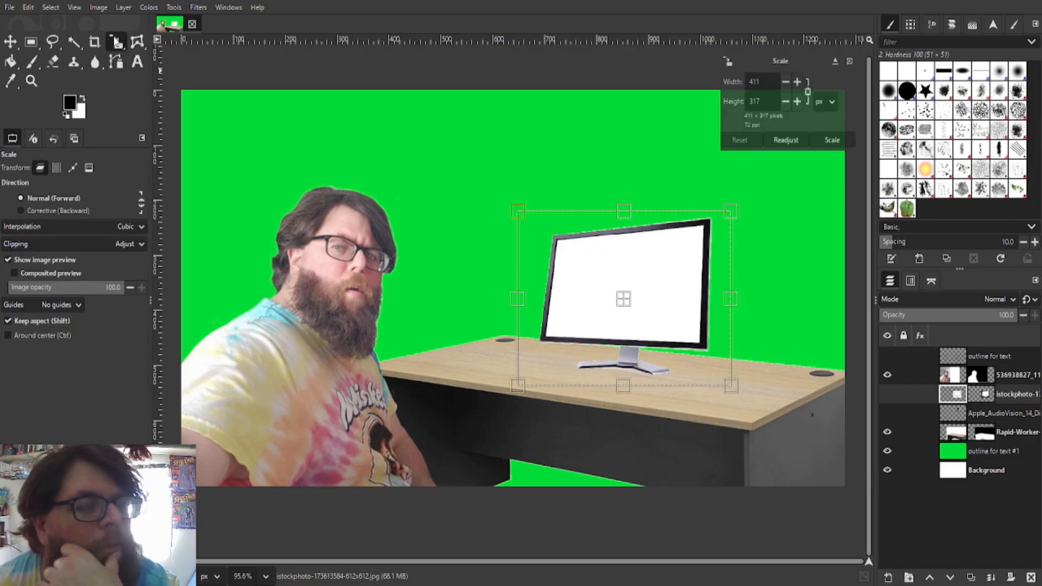
click(844, 140)
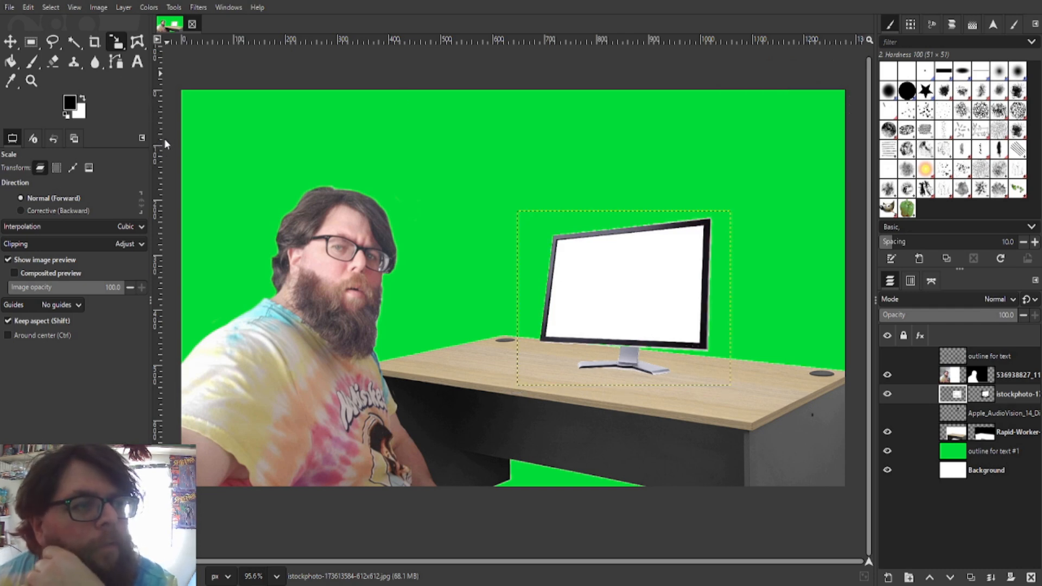
key(shift+p)
click(566, 240)
drag(520, 213, 509, 196)
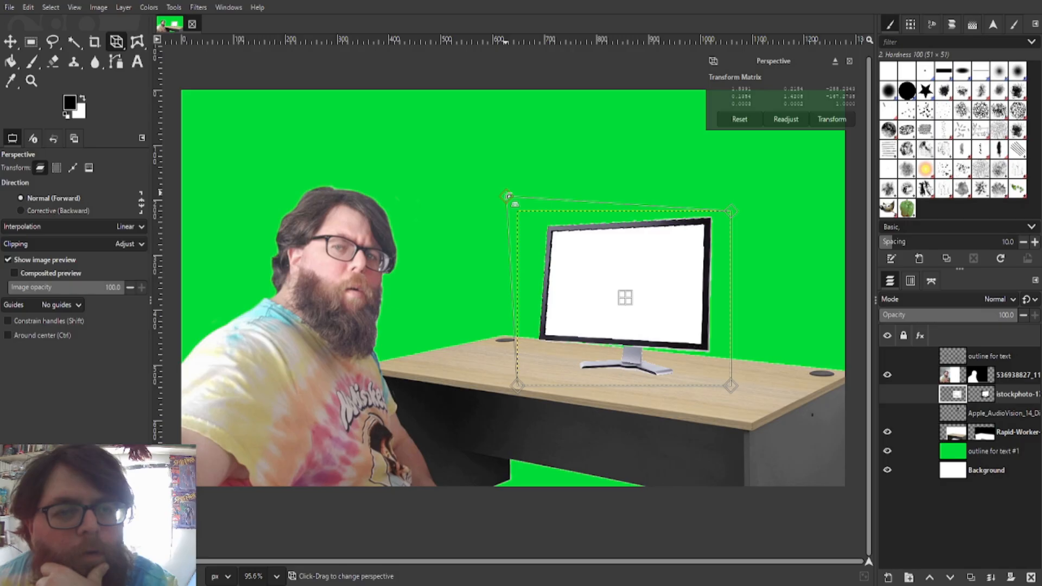
drag(743, 219, 751, 226)
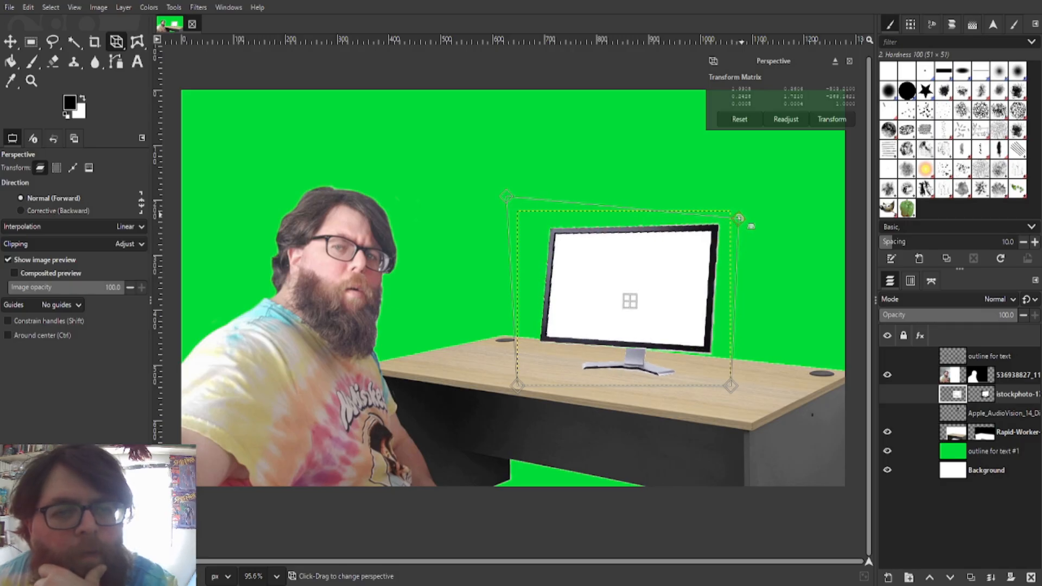
click(844, 120)
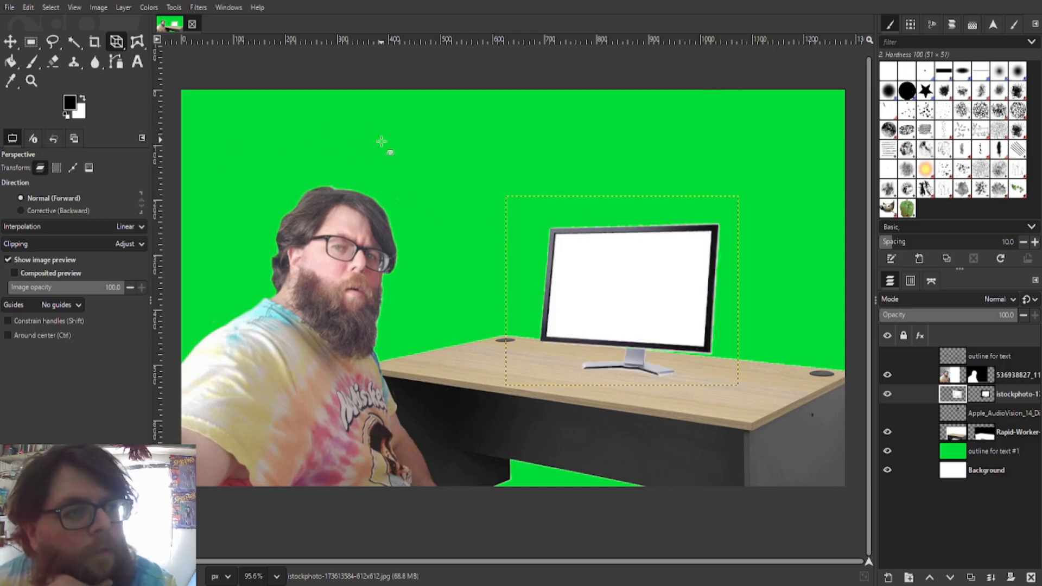
Shift the monitor slightly up and to the right, and bring in the keyboard and drawing tablet images as new layers.
click(10, 45)
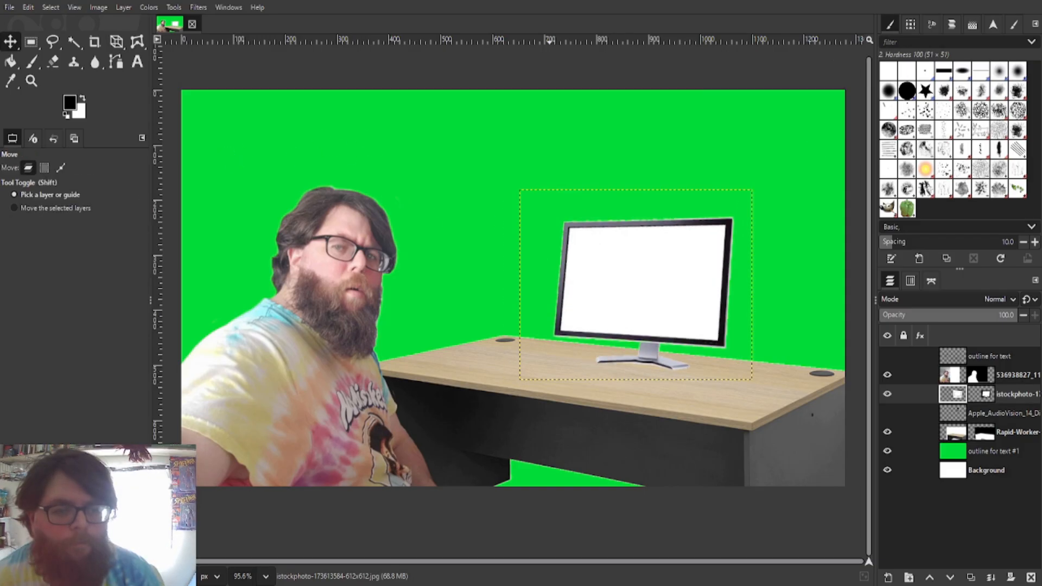
drag(522, 431, 521, 430)
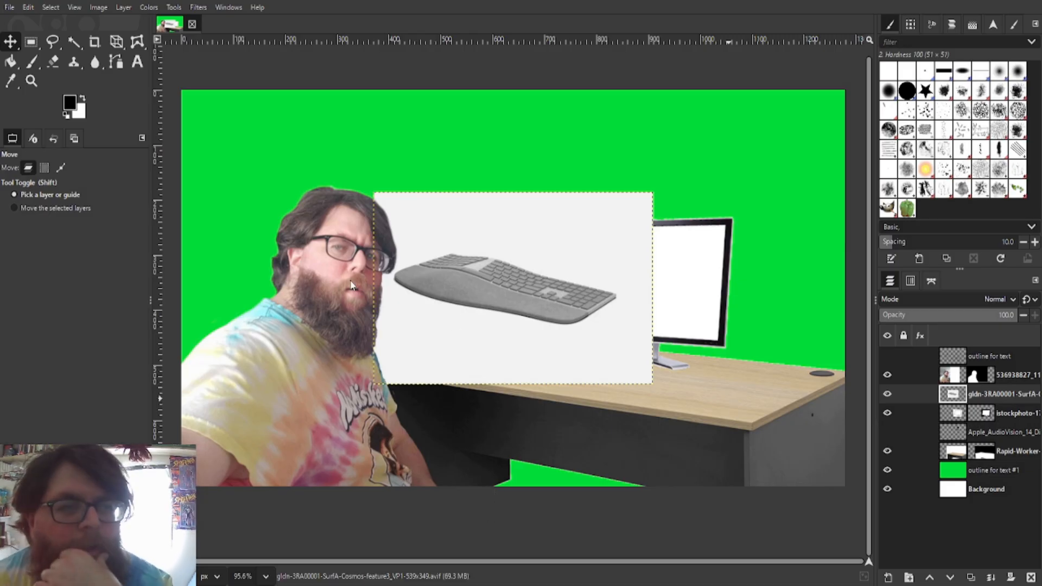
drag(351, 284, 353, 280)
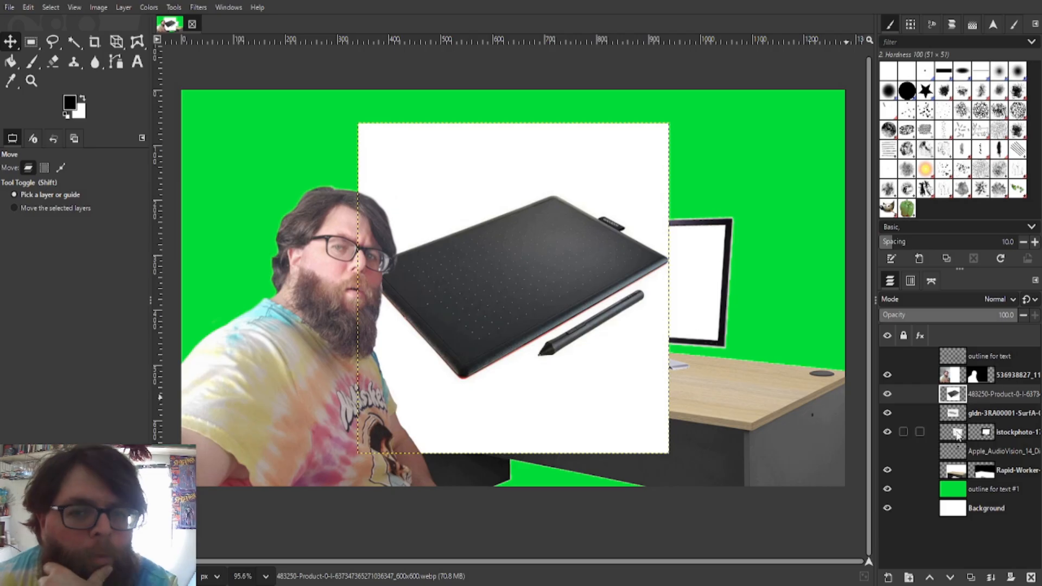
Hide the drawing tablet layer and mask out the keyboard image's light background with a black fill on a new white layer mask.
click(888, 393)
click(923, 413)
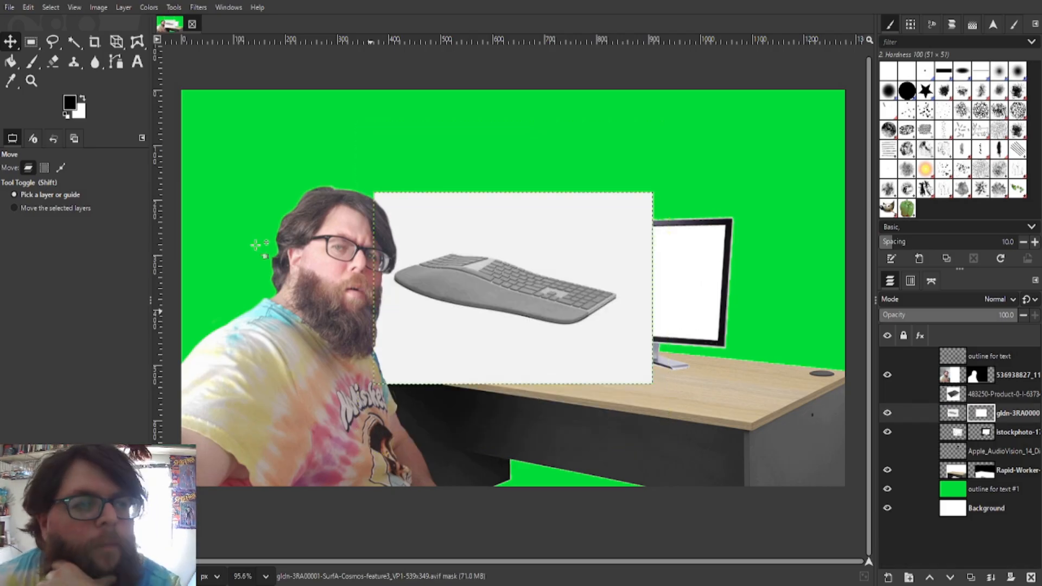
click(74, 42)
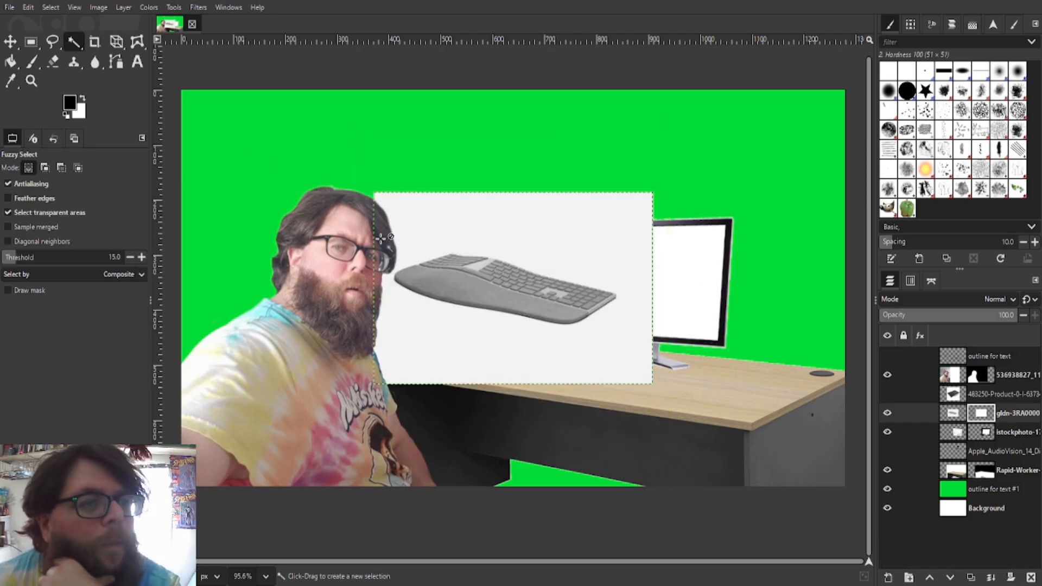
click(953, 412)
click(609, 249)
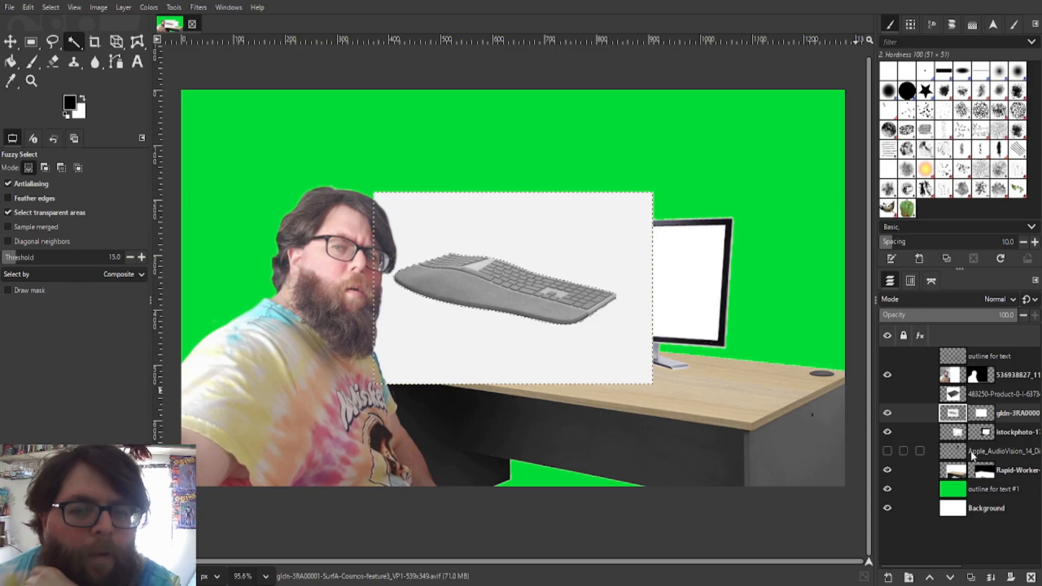
click(982, 413)
click(11, 62)
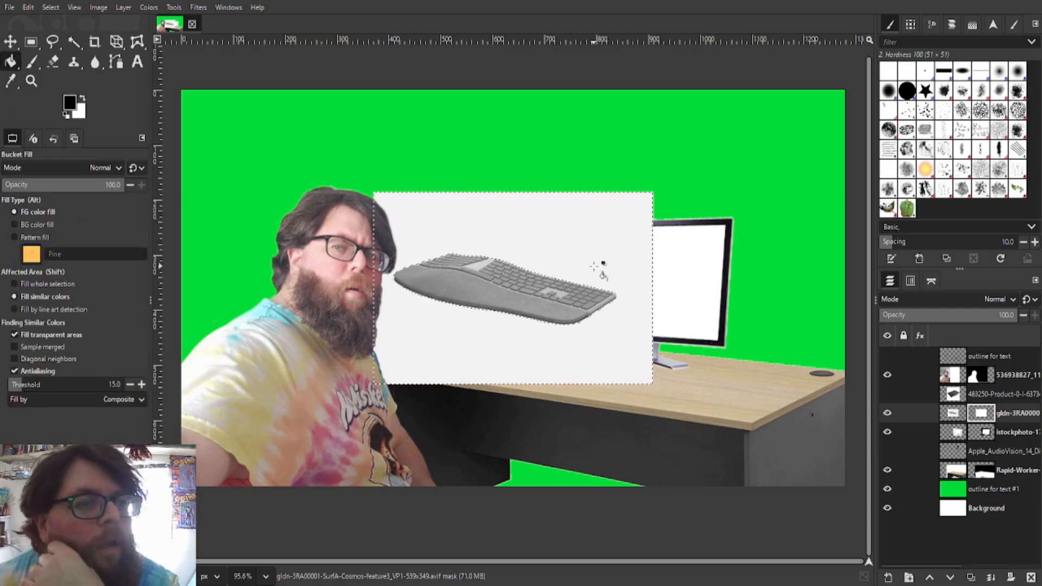
click(601, 268)
click(30, 44)
click(11, 43)
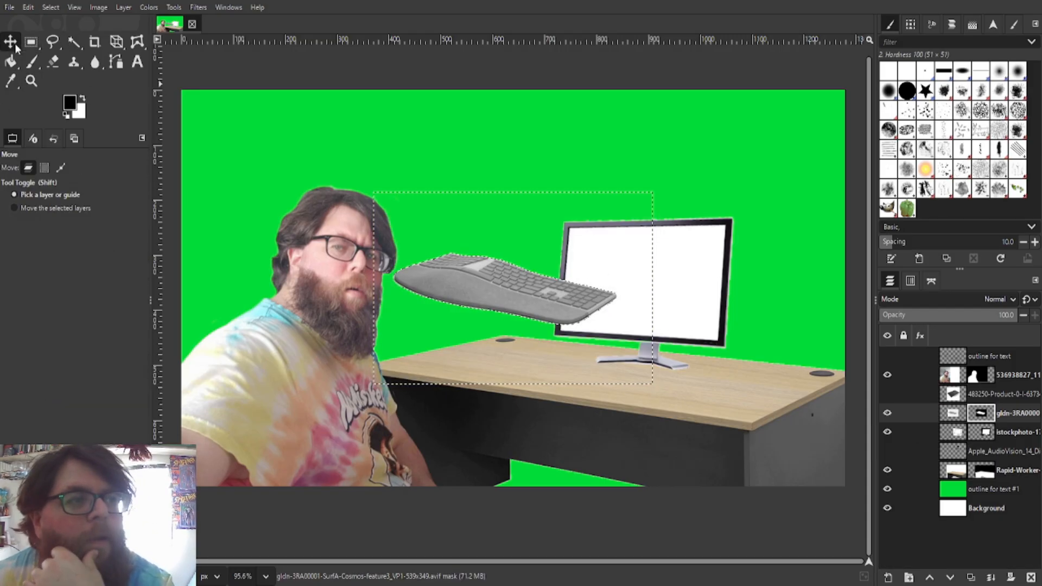
drag(586, 329, 666, 385)
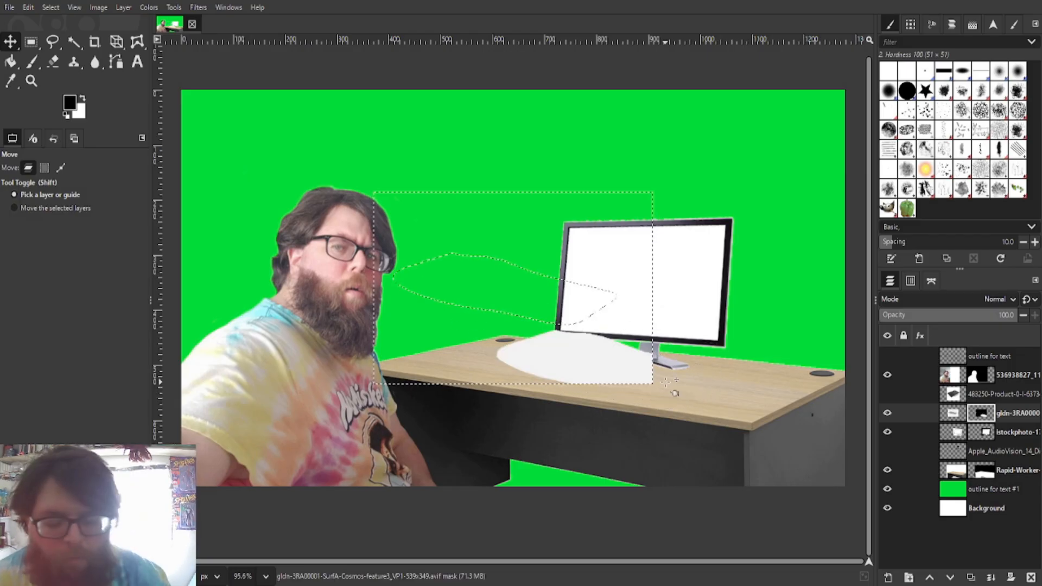
key(ctrl+z)
Move the keyboard image down onto the desktop in front of the monitor and clear the leftover selection.
click(954, 415)
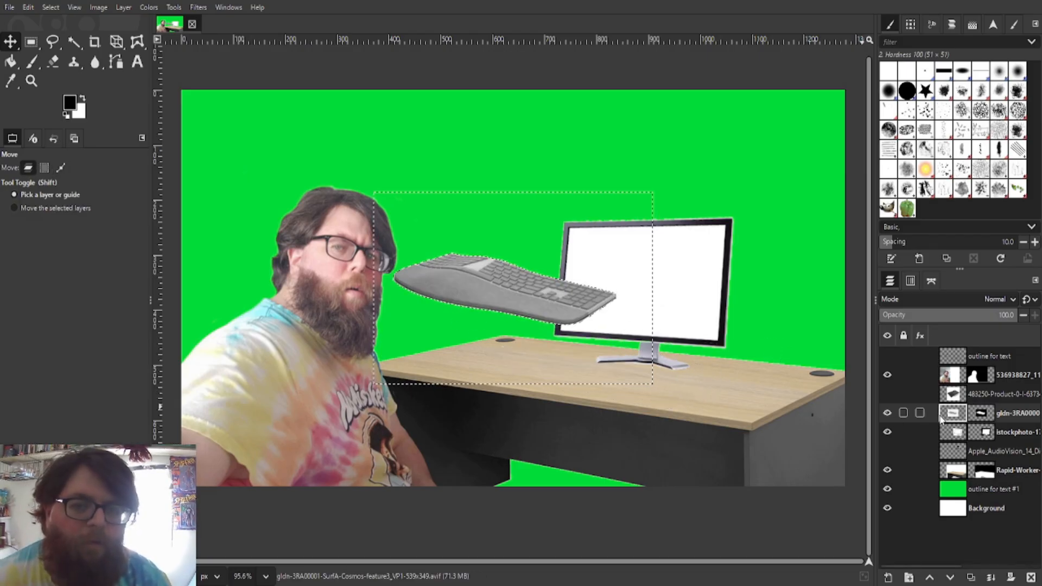
drag(557, 301, 658, 388)
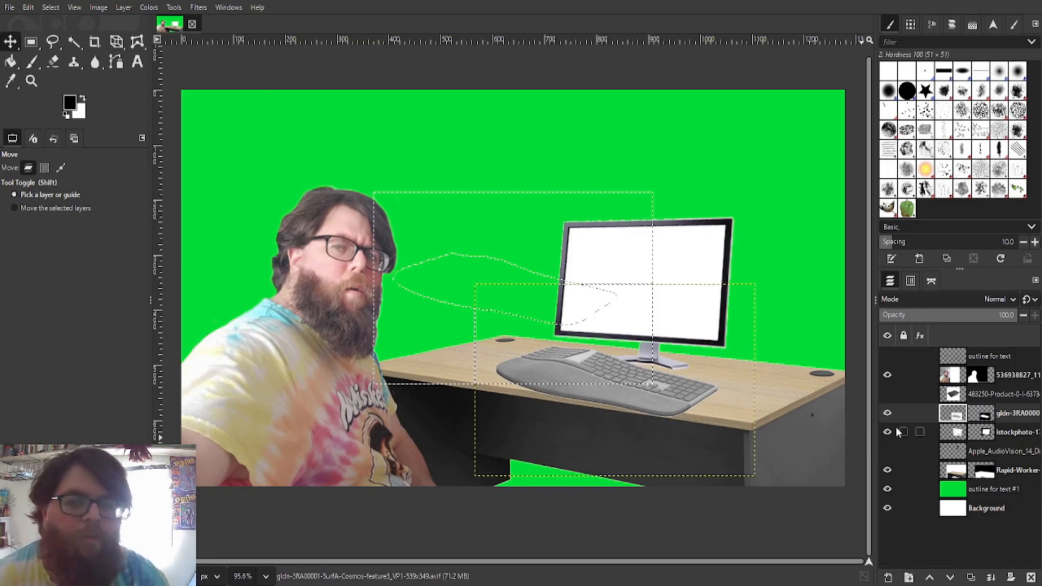
click(31, 42)
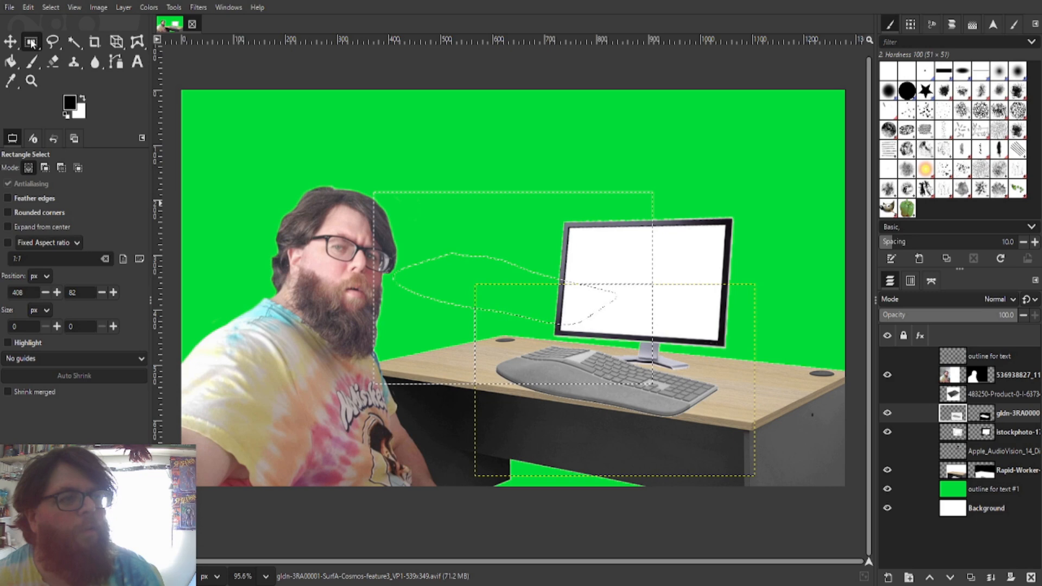
click(543, 132)
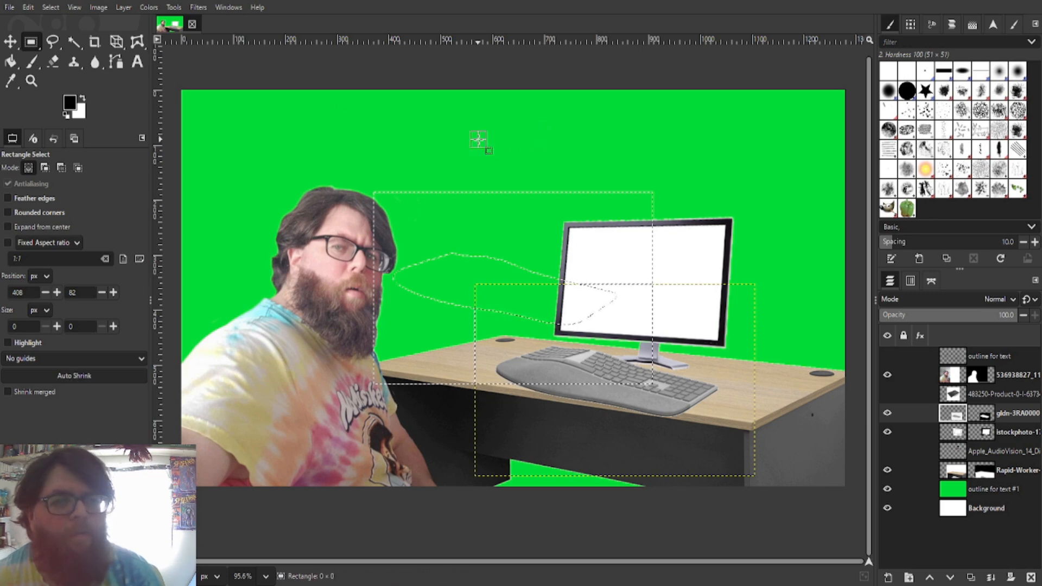
click(477, 138)
click(9, 40)
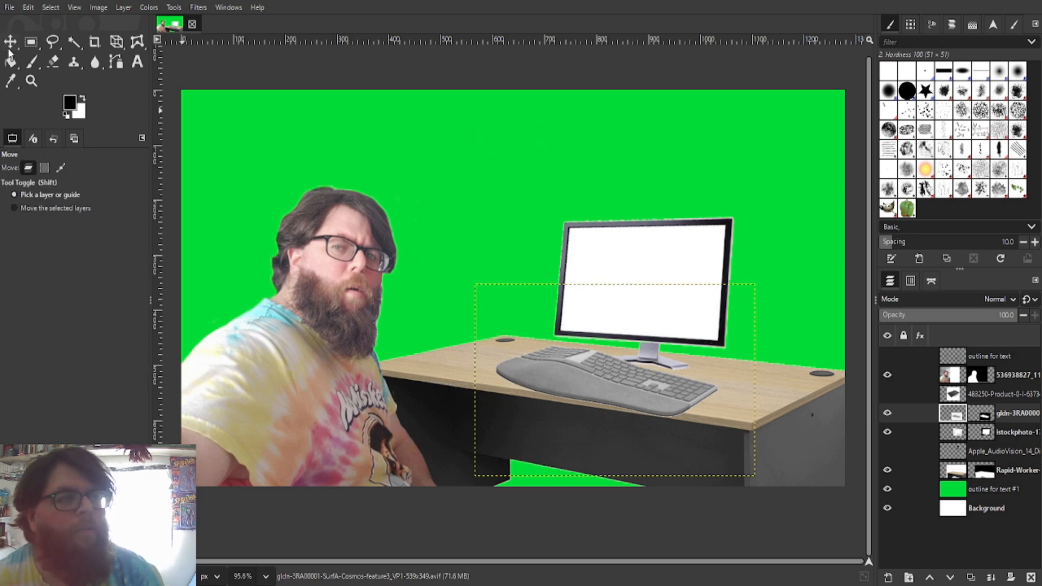
mouse_move(594, 376)
mouse_down()
mouse_move(570, 372)
mouse_move(598, 367)
mouse_up()
Apply a Perspective transform to the keyboard, pulling its upper corners down and inward and its lower corners up so it lies flatter.
click(116, 42)
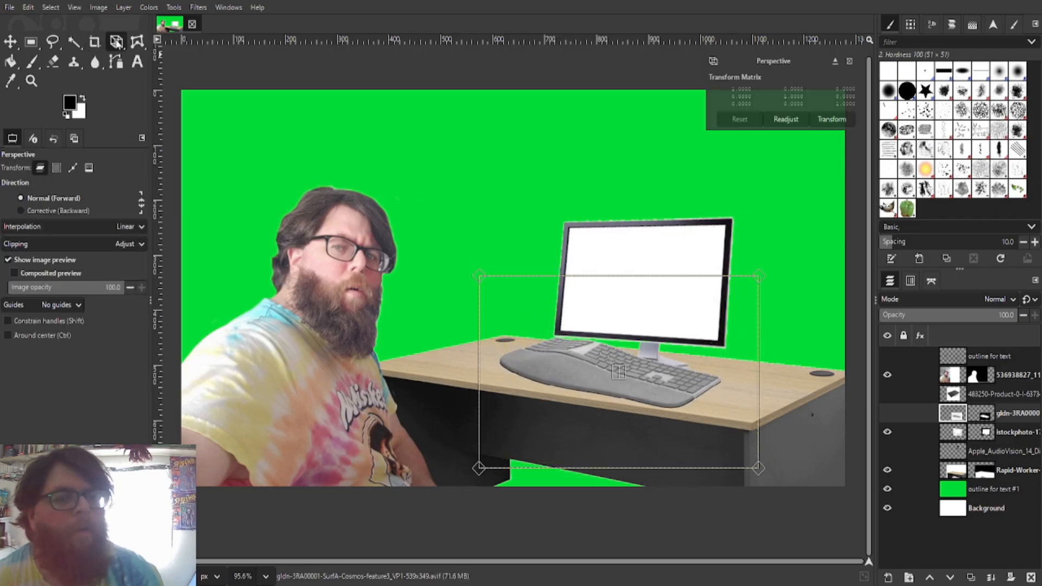
drag(479, 281, 487, 317)
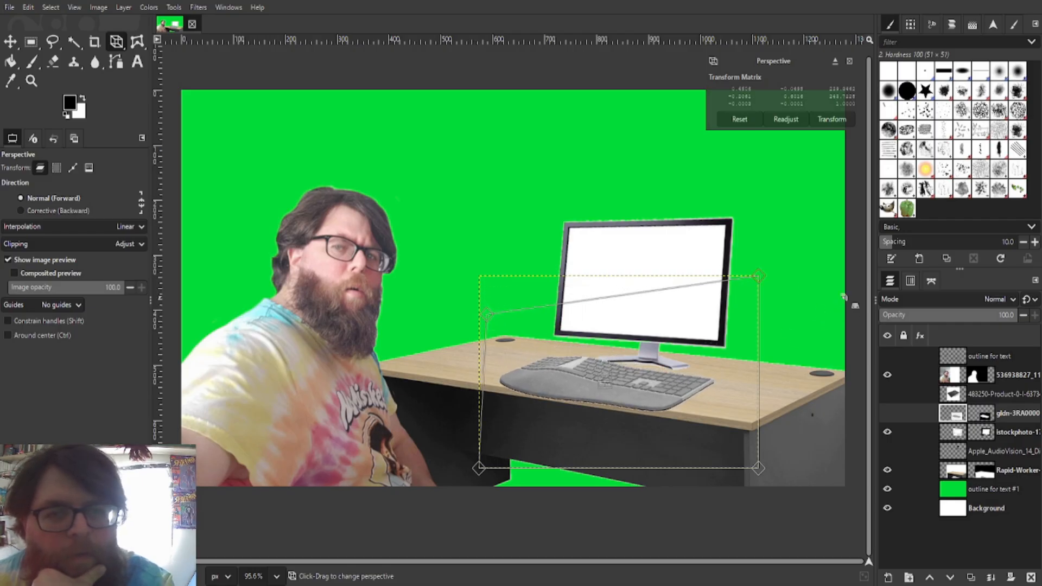
drag(759, 276, 725, 314)
drag(471, 317, 486, 332)
drag(765, 470, 744, 439)
drag(479, 468, 470, 441)
Move the keyboard left along the desktop and shift the monitor slightly right.
click(11, 41)
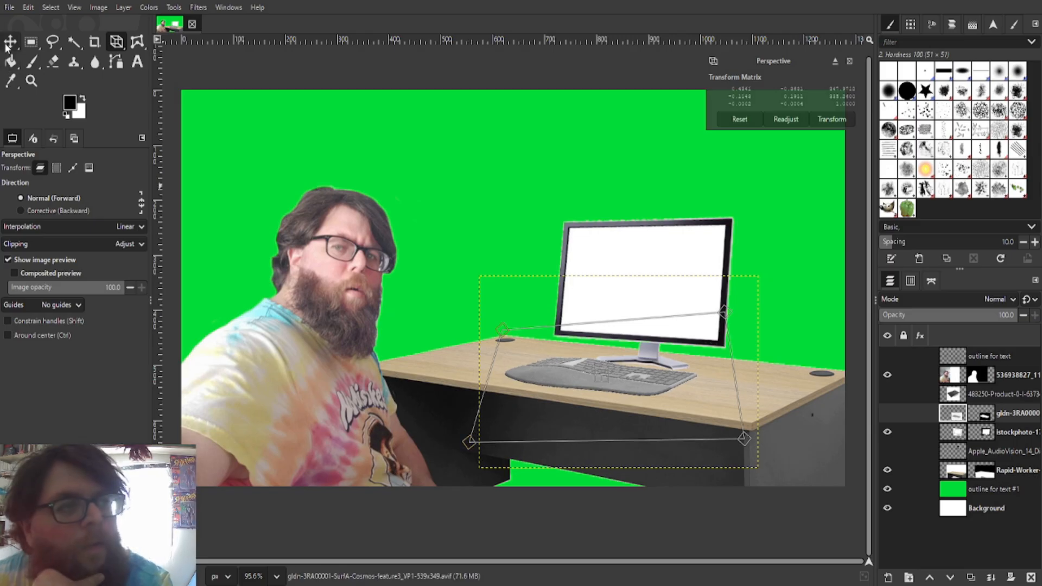
drag(608, 374, 559, 372)
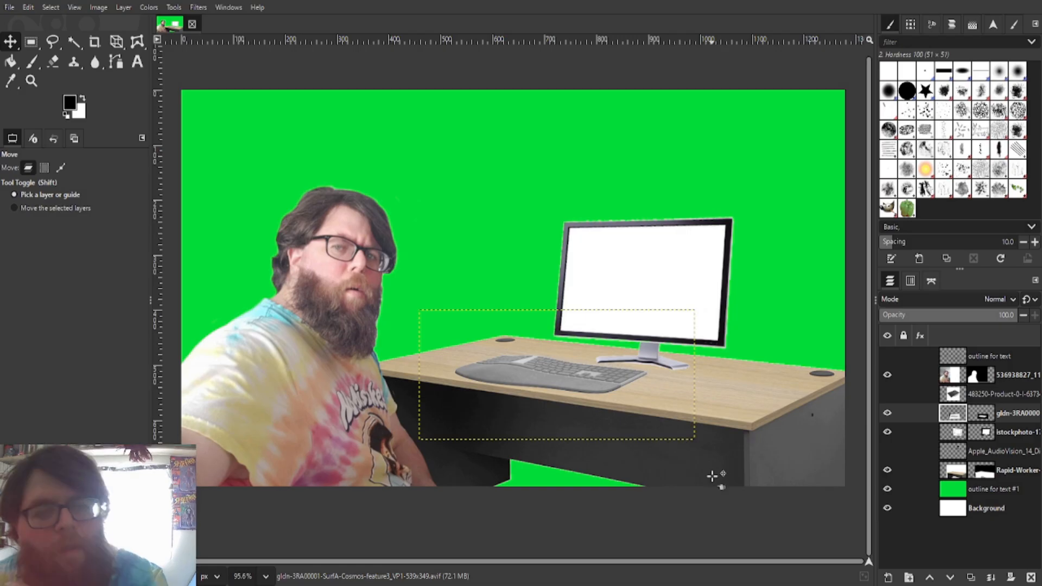
click(957, 432)
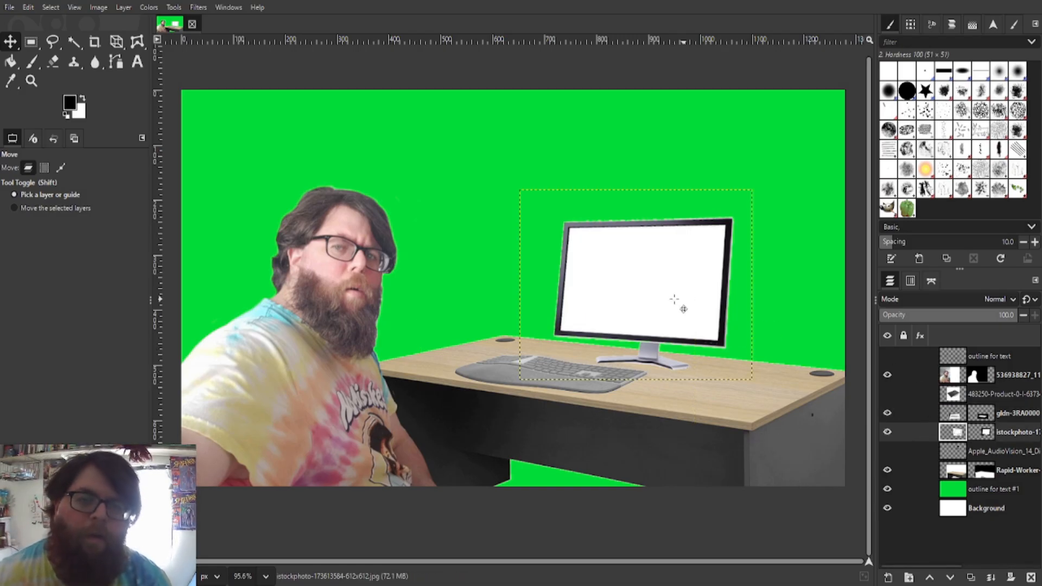
drag(684, 309, 704, 309)
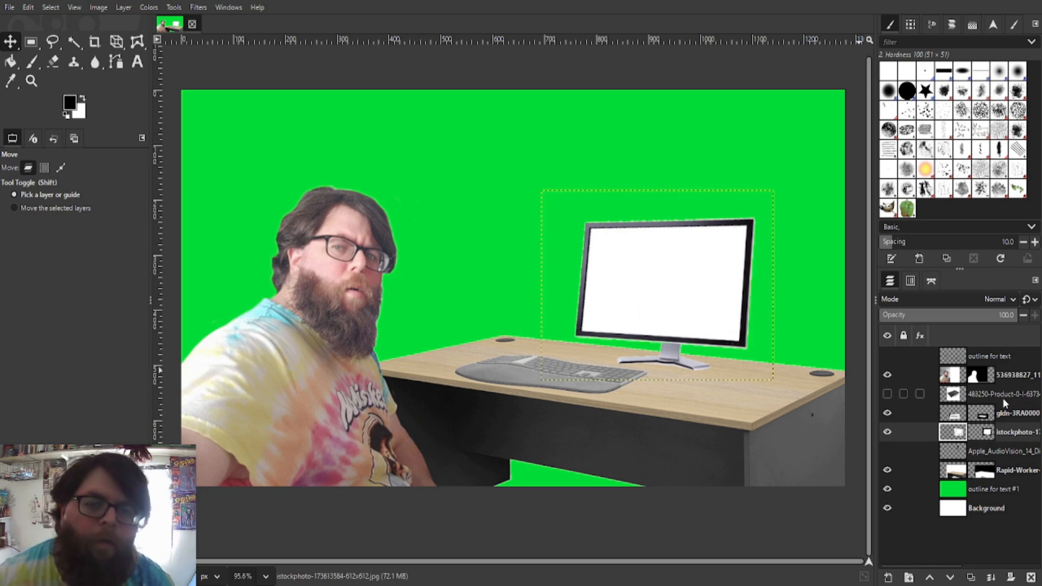
Show the drawing tablet layer and add a white layer mask to it.
click(950, 397)
click(888, 393)
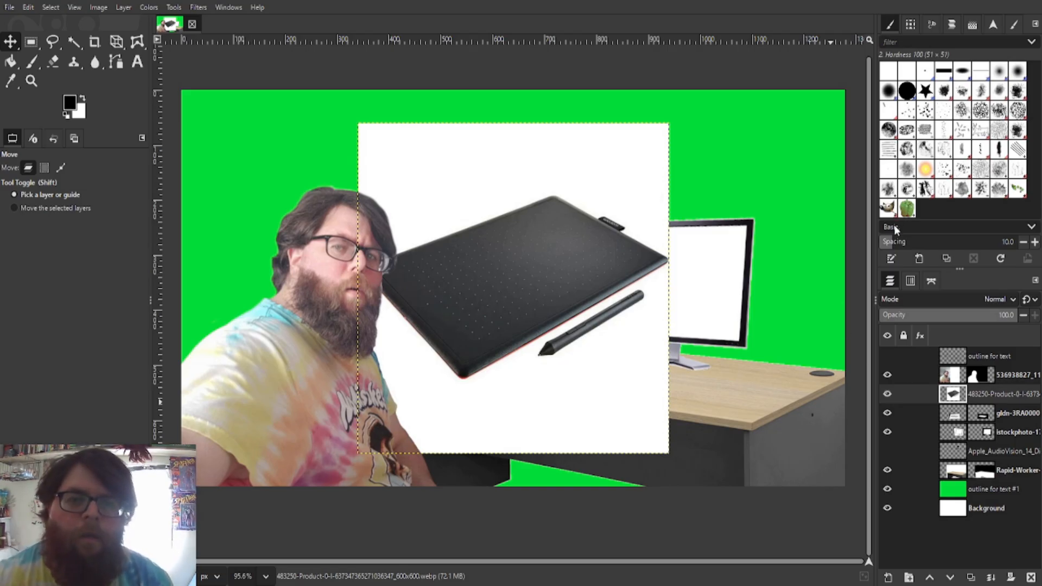
click(517, 397)
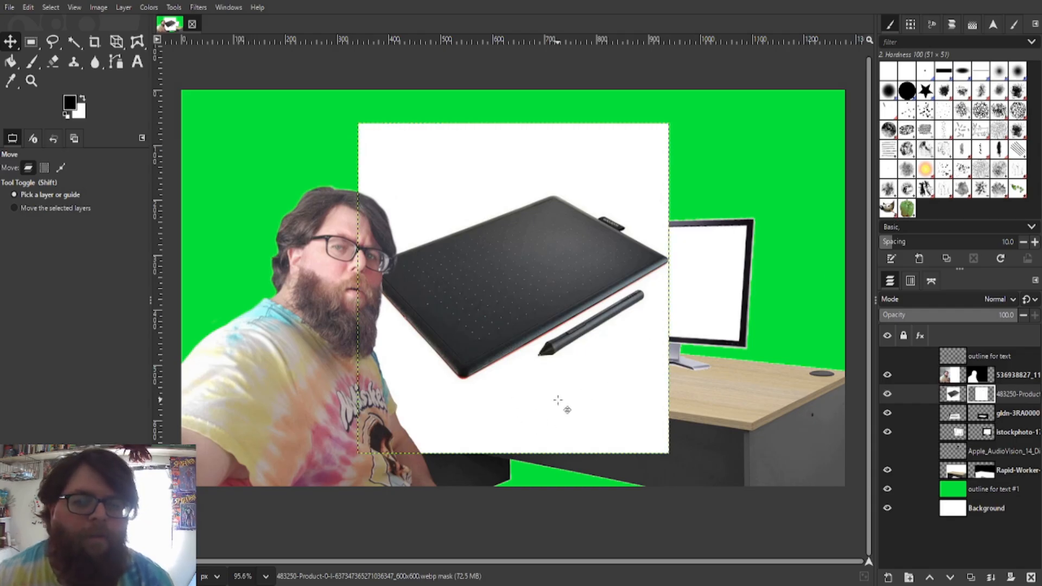
Select the white background around the drawing tablet with Fuzzy Select and fill it with black on the layer mask.
click(953, 396)
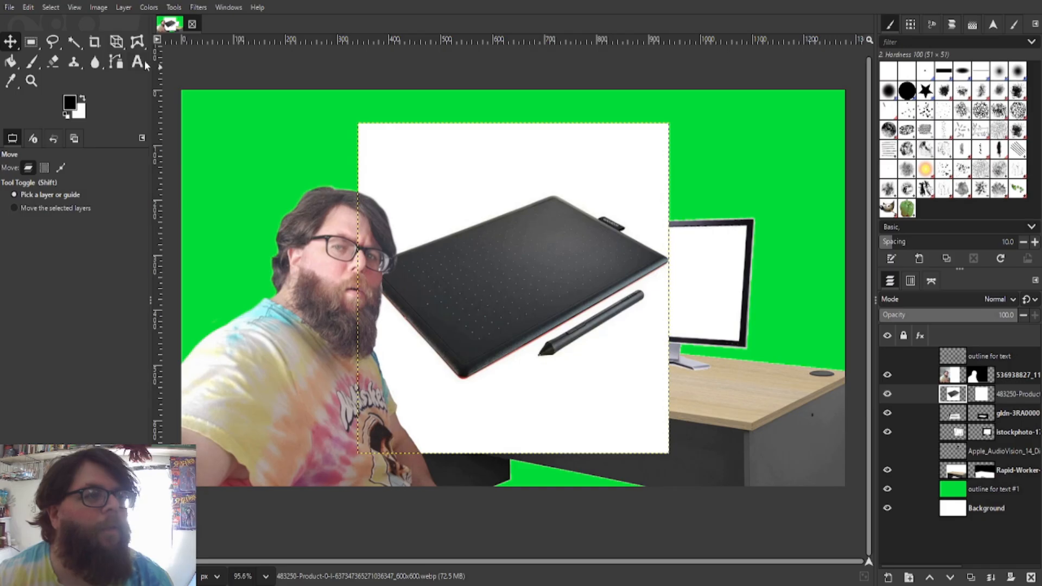
click(75, 42)
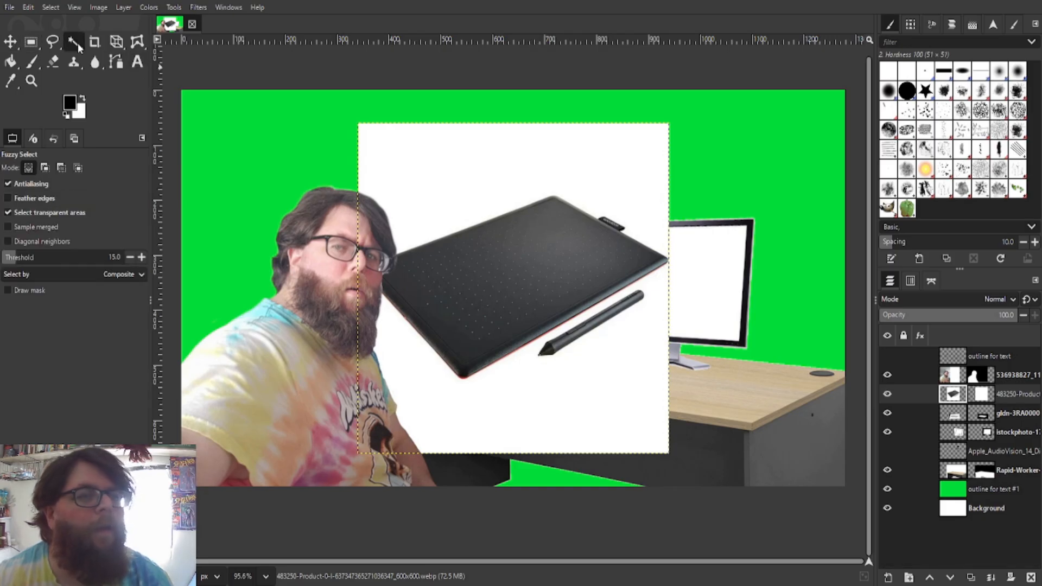
click(465, 172)
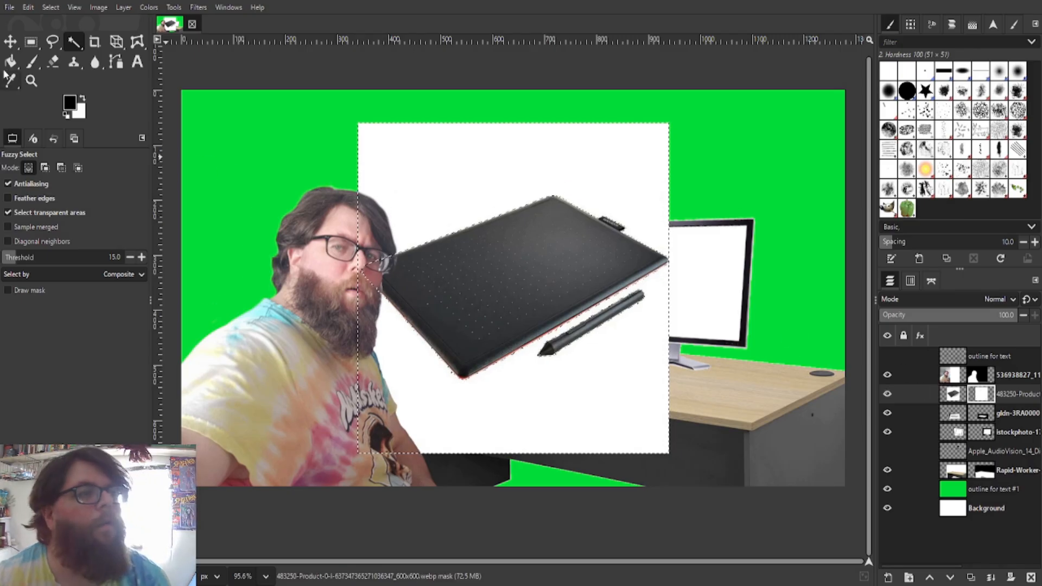
key(shift+b)
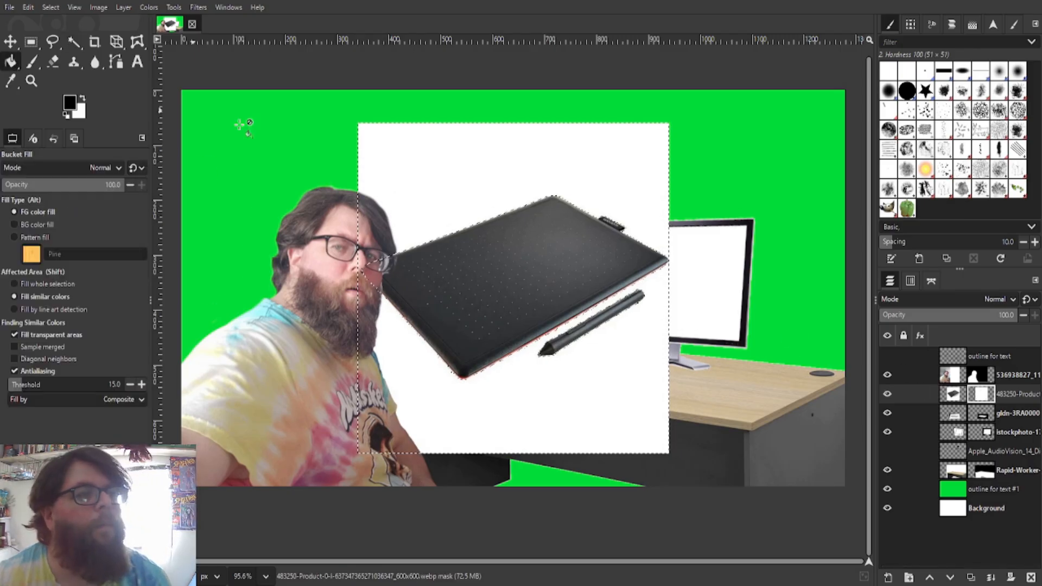
click(414, 185)
click(31, 41)
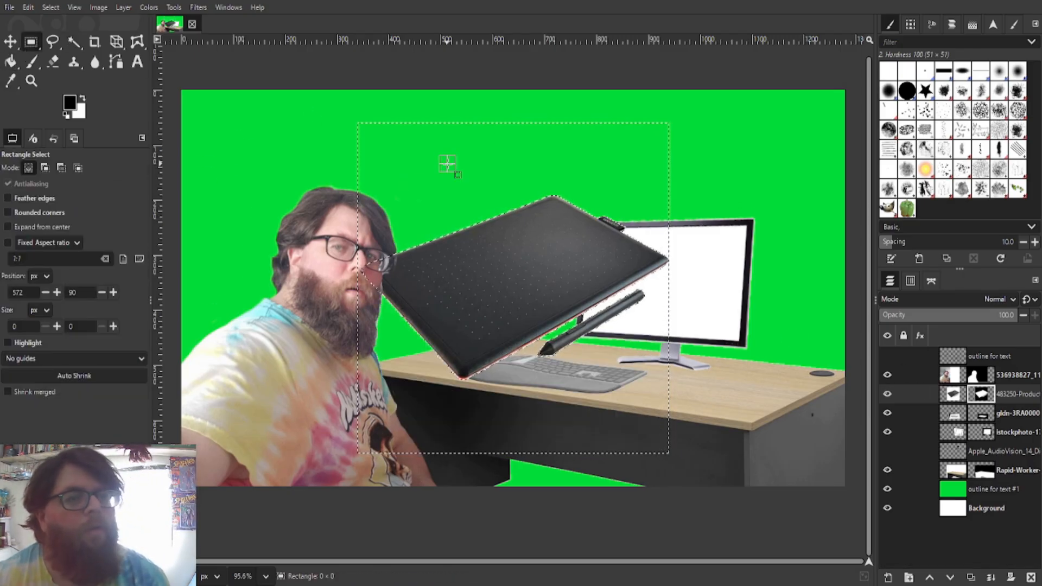
click(375, 170)
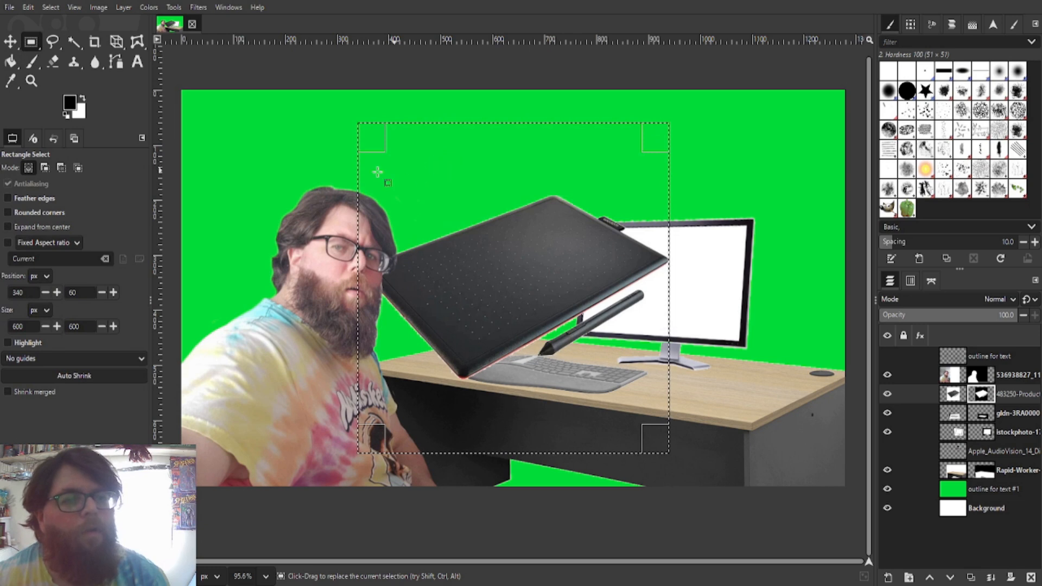
click(116, 41)
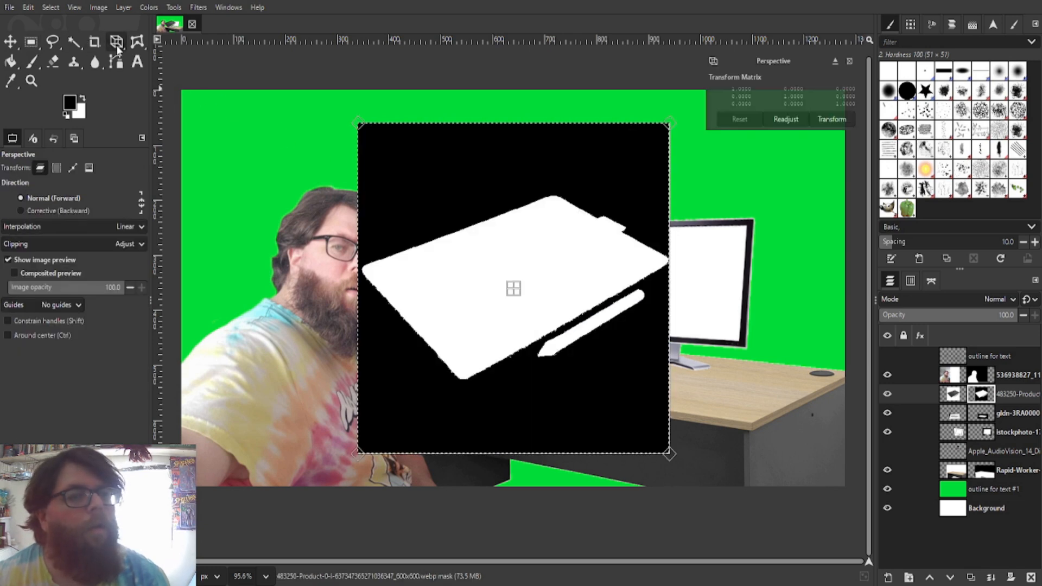
click(831, 119)
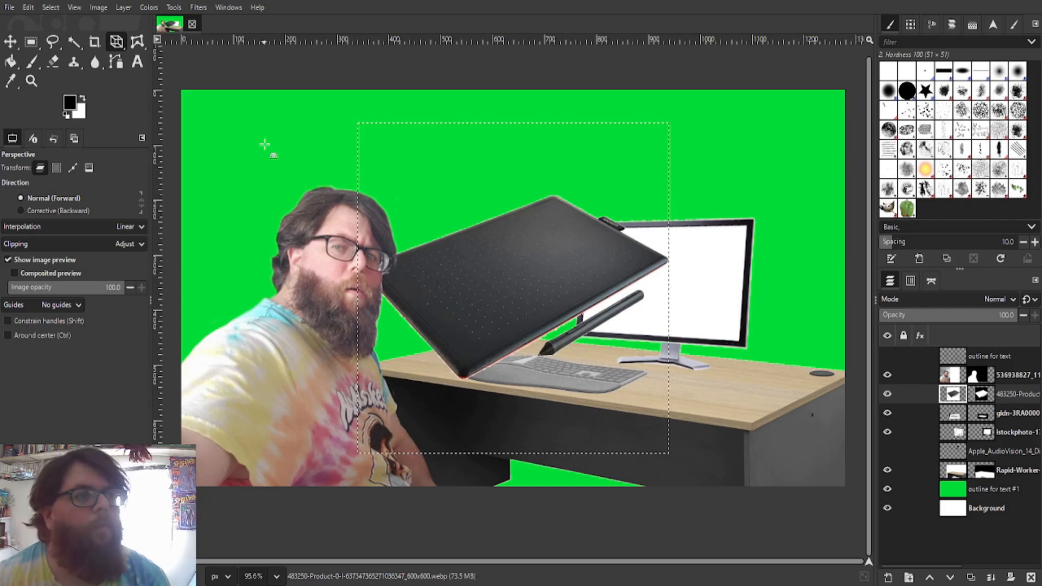
click(523, 302)
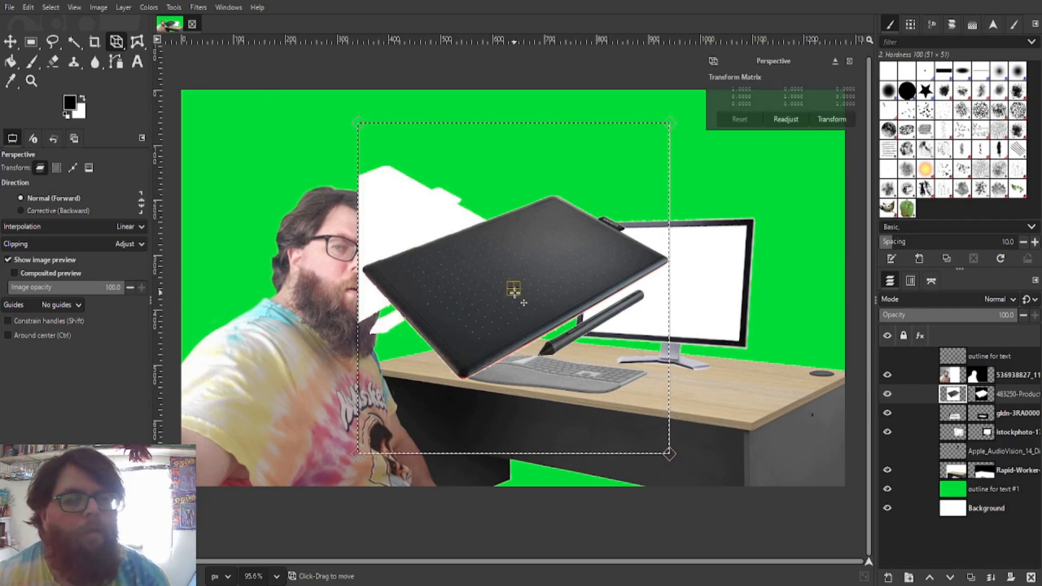
drag(522, 302, 637, 335)
key(ctrl+z)
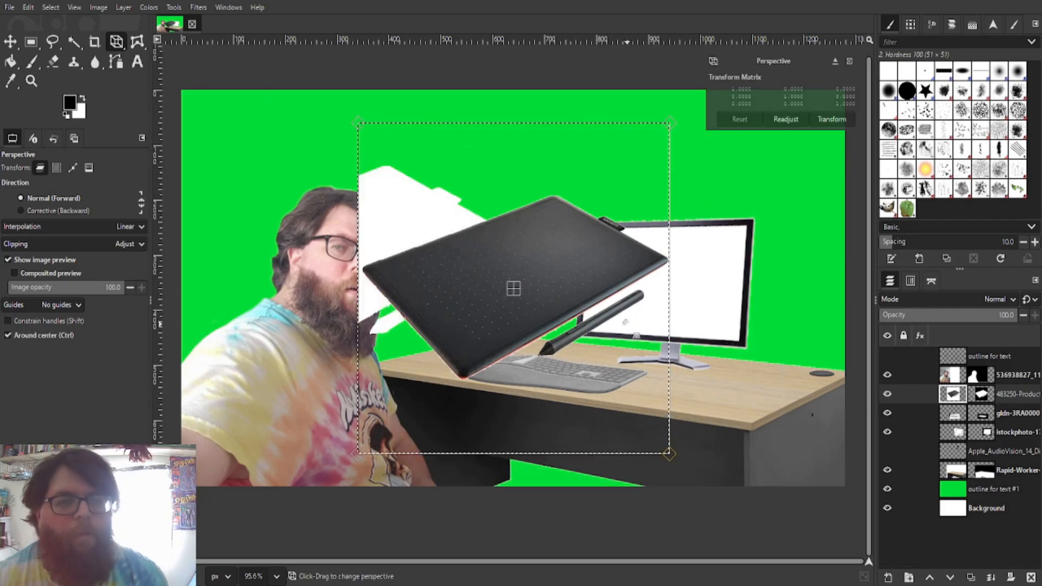
key(ctrl+z)
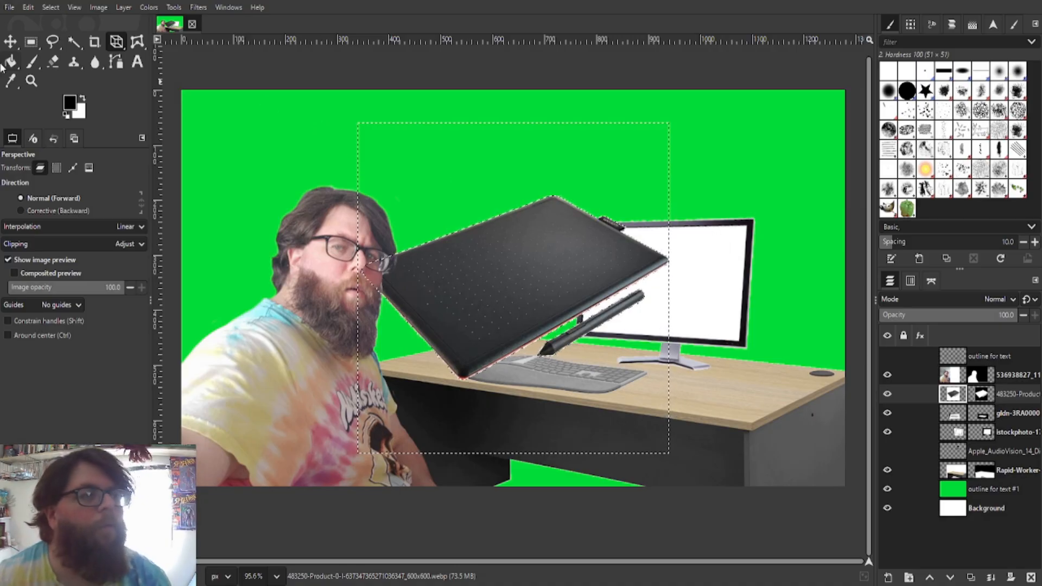
Clear the selection around the drawing tablet using the Rectangle Select tool.
click(3, 64)
click(9, 44)
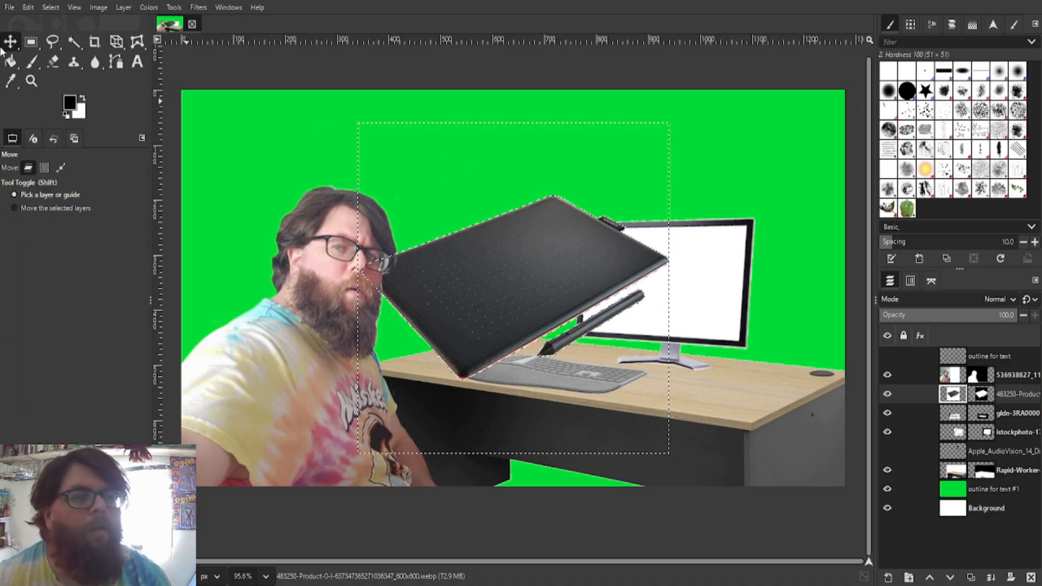
click(31, 42)
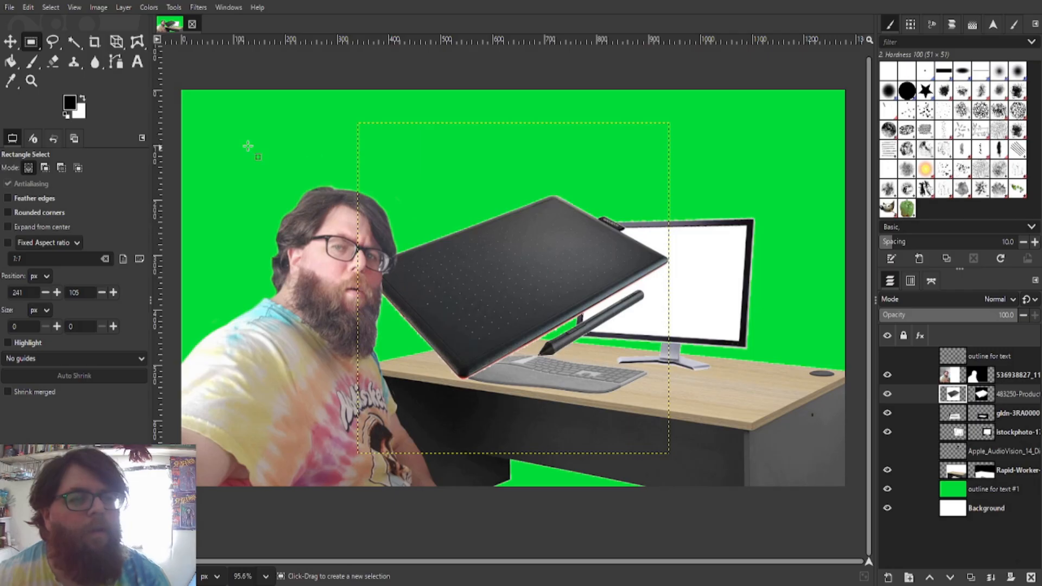
Start a Perspective transform on the drawing tablet, move it down to the desk's right side and pull its upper corners inward and down.
click(116, 42)
click(566, 277)
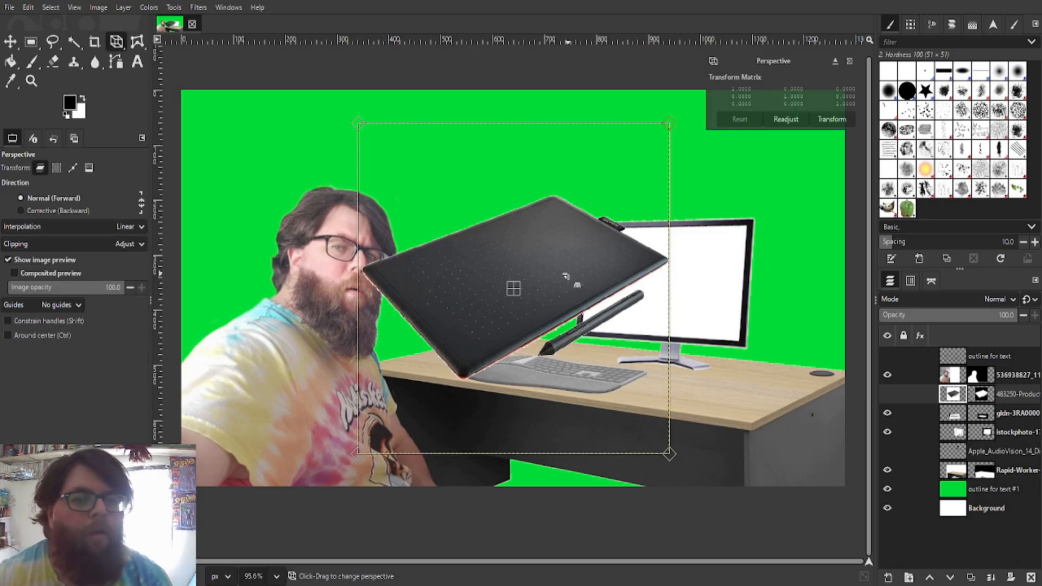
drag(522, 300, 707, 388)
drag(540, 208, 607, 282)
drag(854, 209, 803, 325)
drag(604, 281, 651, 331)
drag(802, 327, 783, 360)
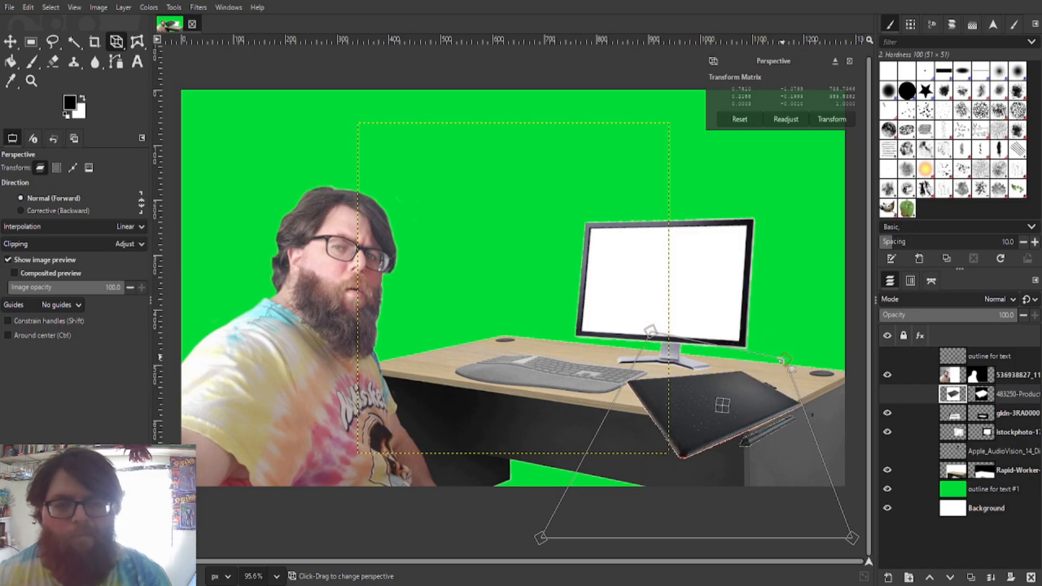
Adjust the drawing tablet's perspective corners to shrink and flatten it so it lies on the desktop beside the keyboard.
drag(651, 332, 655, 354)
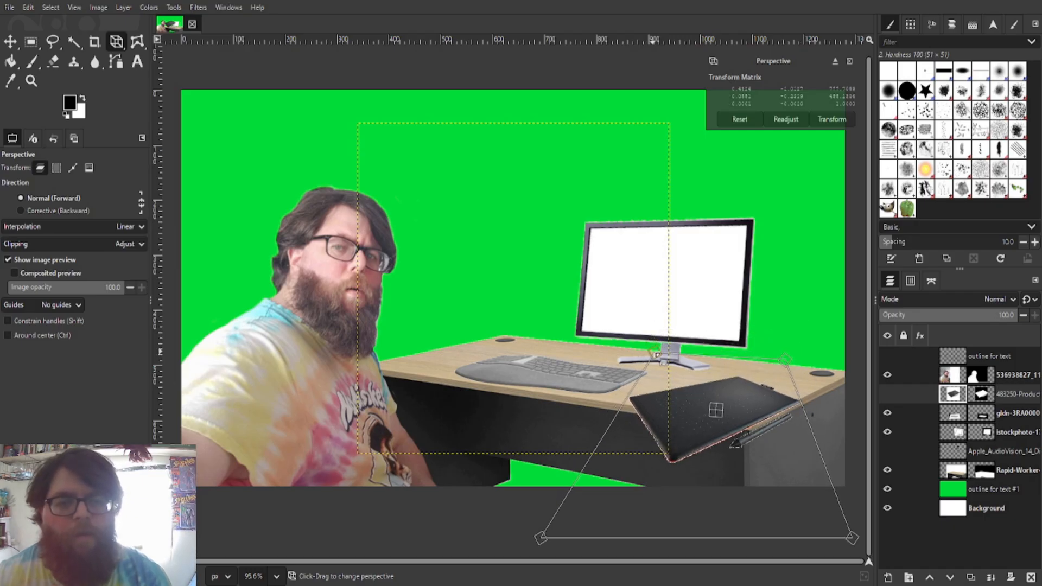
drag(541, 539, 581, 473)
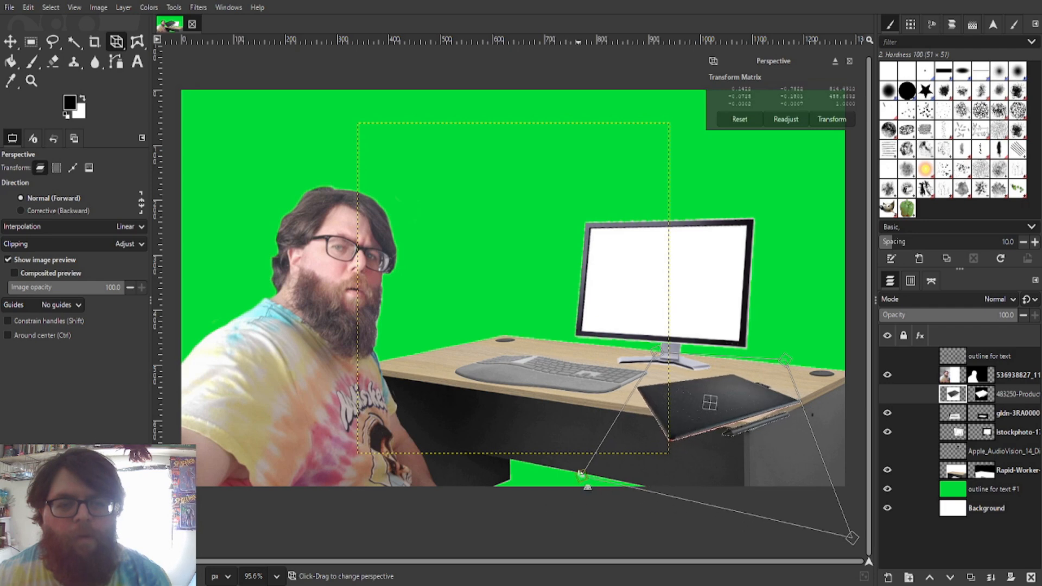
drag(852, 538, 799, 433)
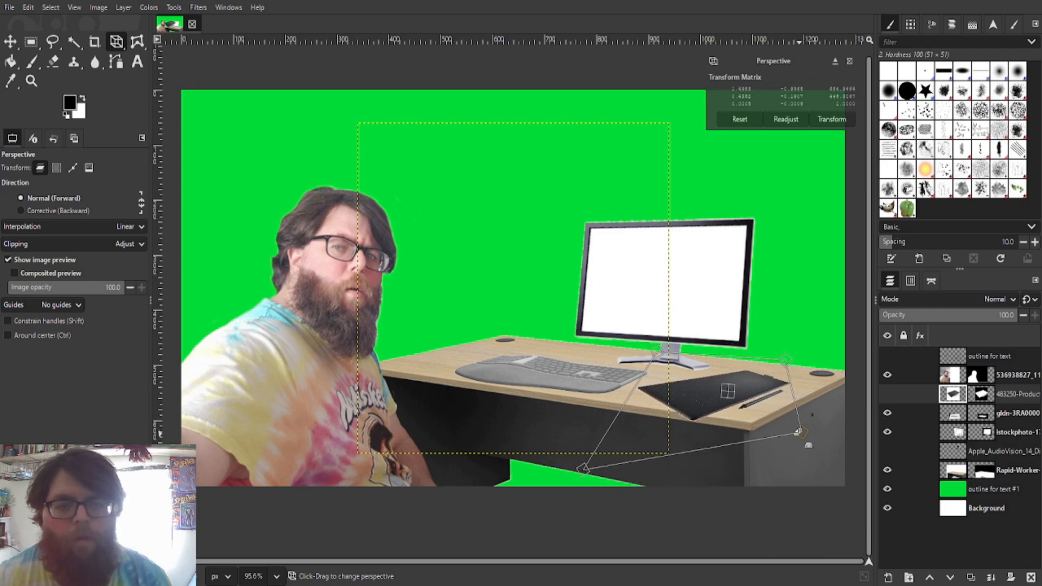
drag(583, 469, 658, 429)
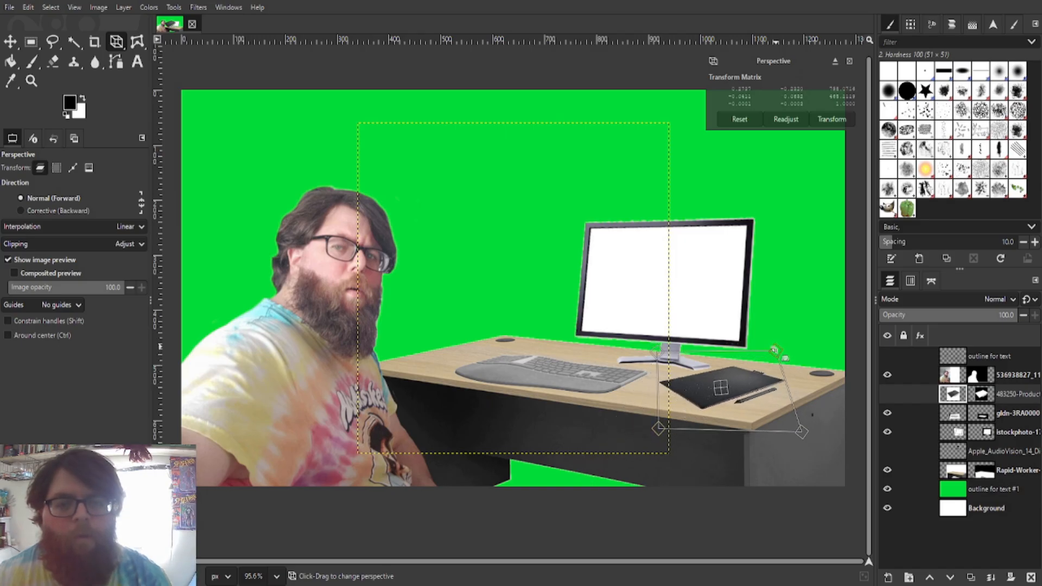
drag(658, 352, 663, 357)
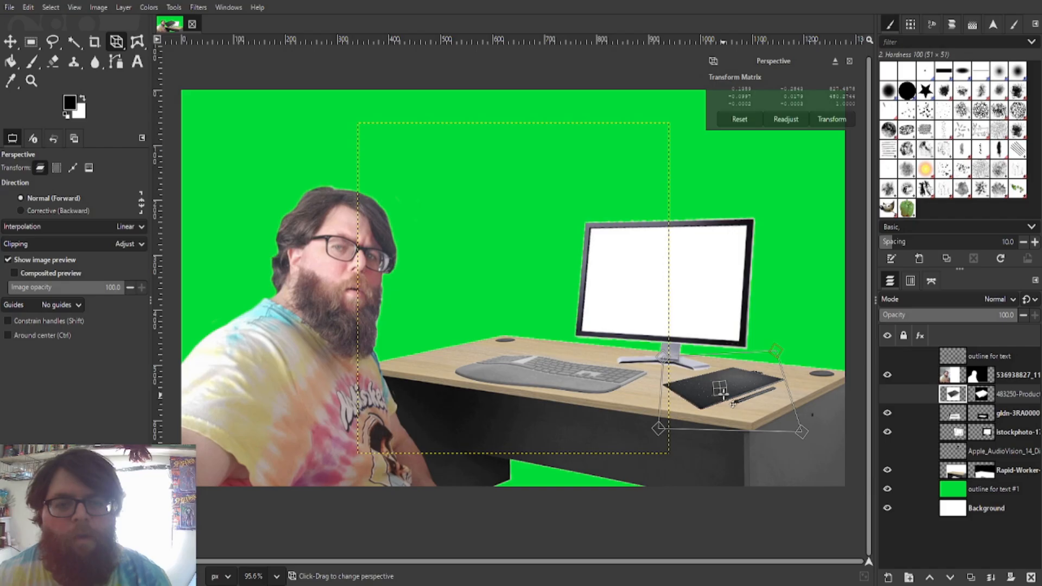
Fine-tune the drawing tablet's position and corner angles on the desktop and apply the Perspective transform.
mouse_move(724, 395)
mouse_down()
mouse_move(710, 391)
mouse_move(718, 400)
mouse_up()
drag(772, 355, 774, 356)
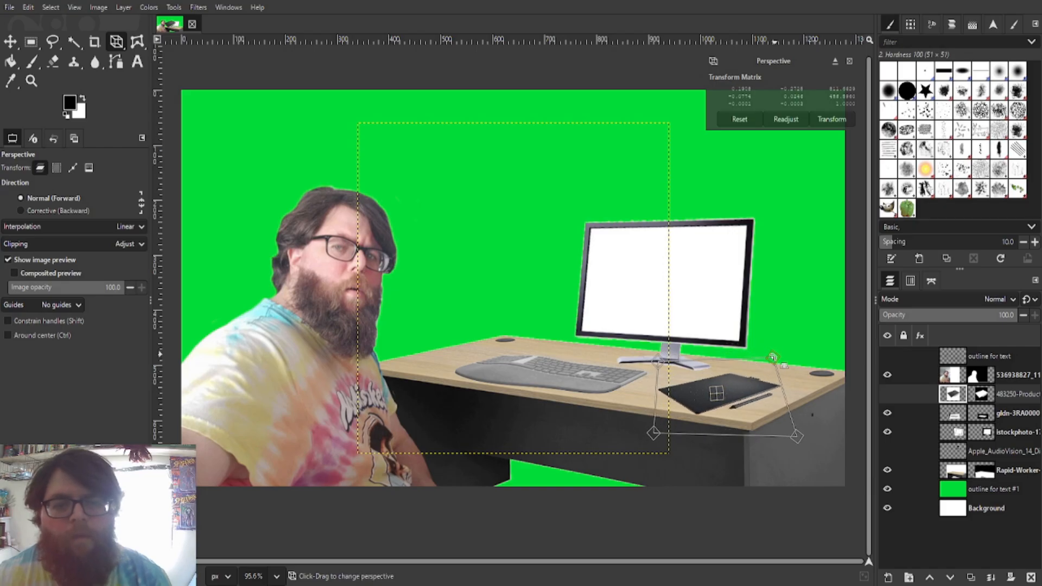
drag(654, 433, 659, 419)
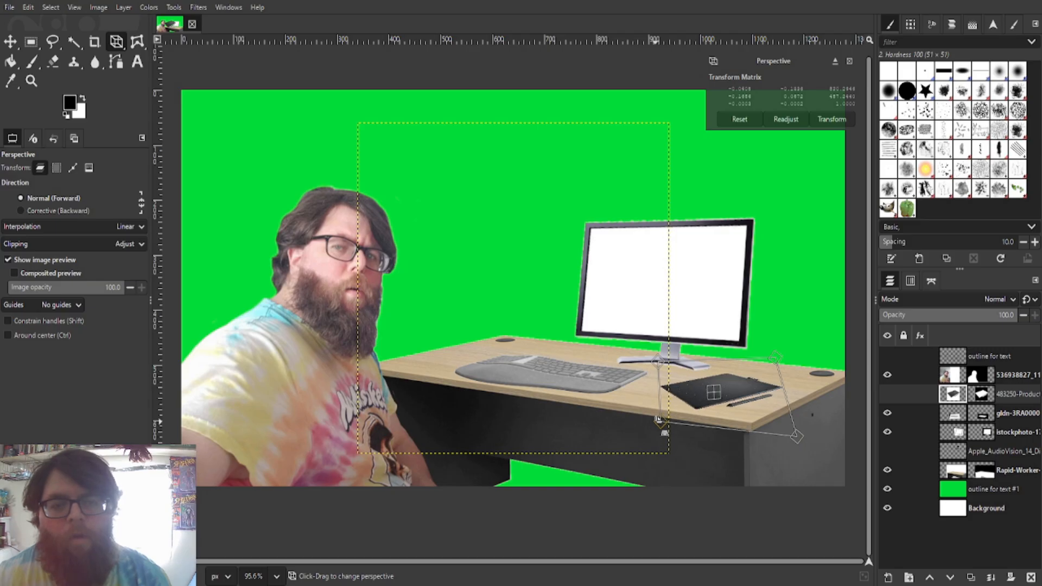
drag(710, 395, 707, 393)
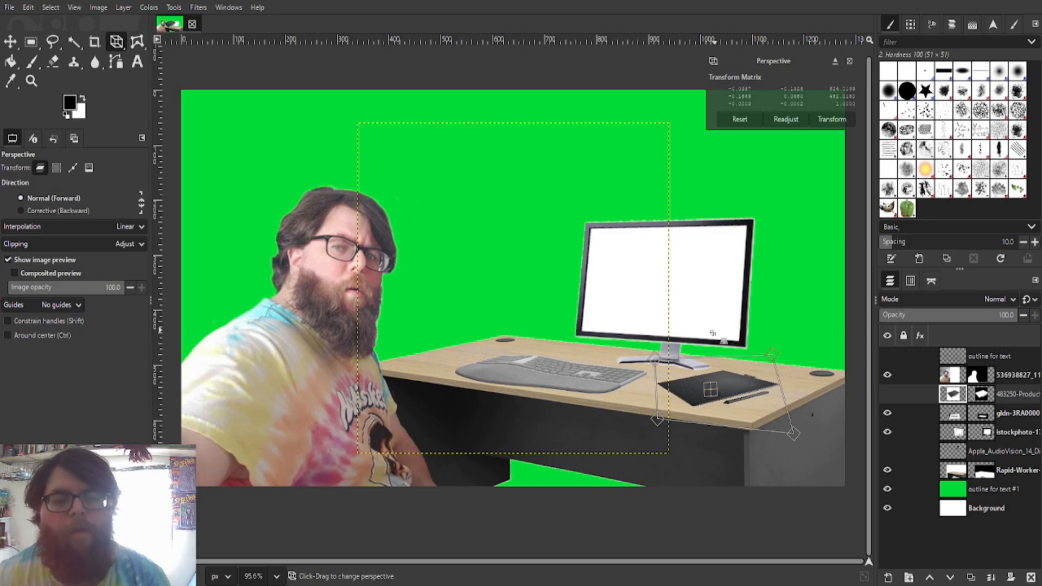
drag(804, 429, 790, 429)
click(832, 119)
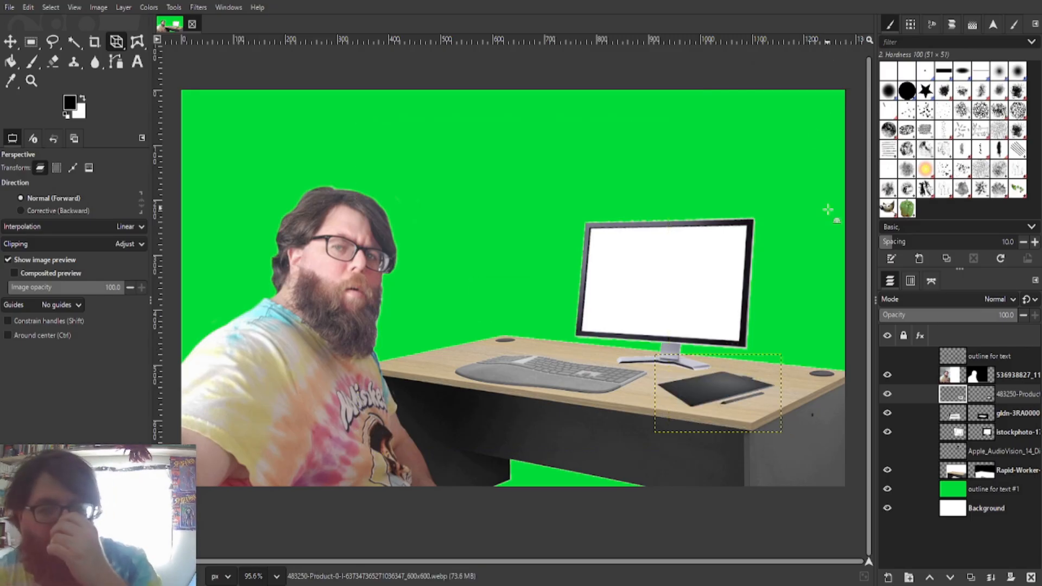
Add a new transparent layer directly above the desk layer for the shadows.
click(988, 489)
click(11, 43)
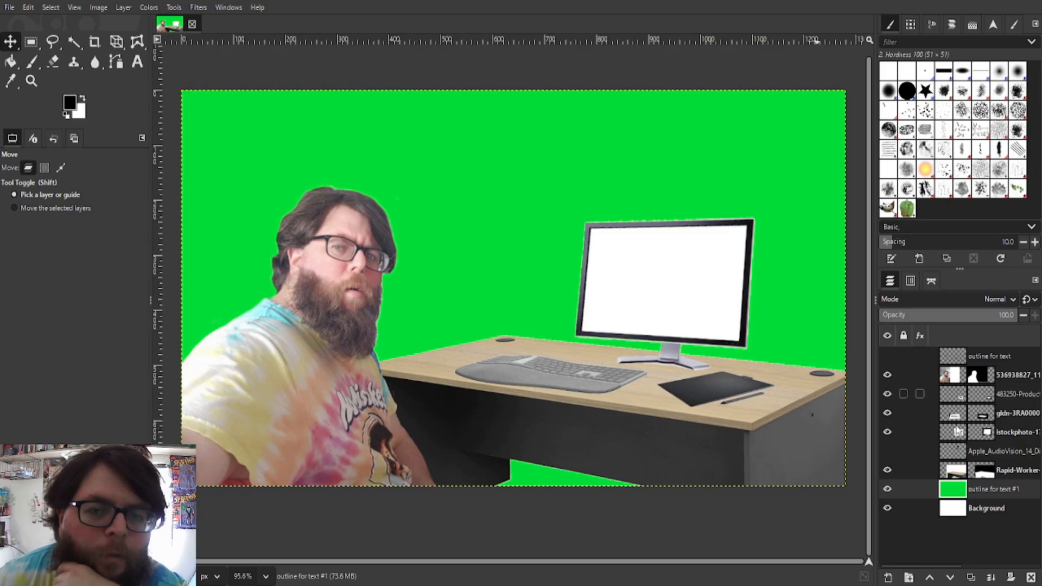
click(954, 459)
click(953, 470)
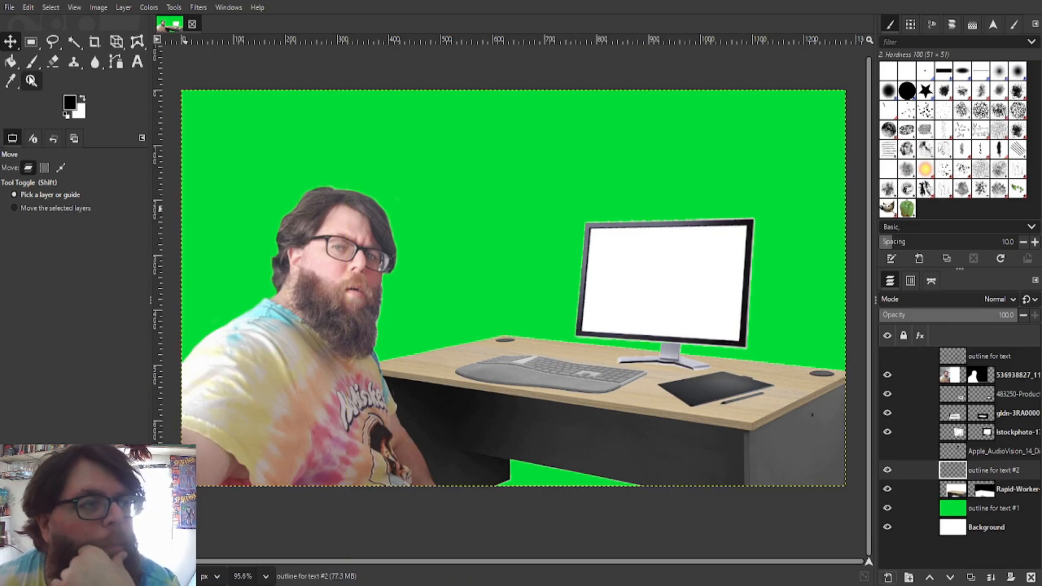
Using the Paintbrush reduced to size 17, paint a black shadow along the front edges of the drawing tablet.
click(32, 61)
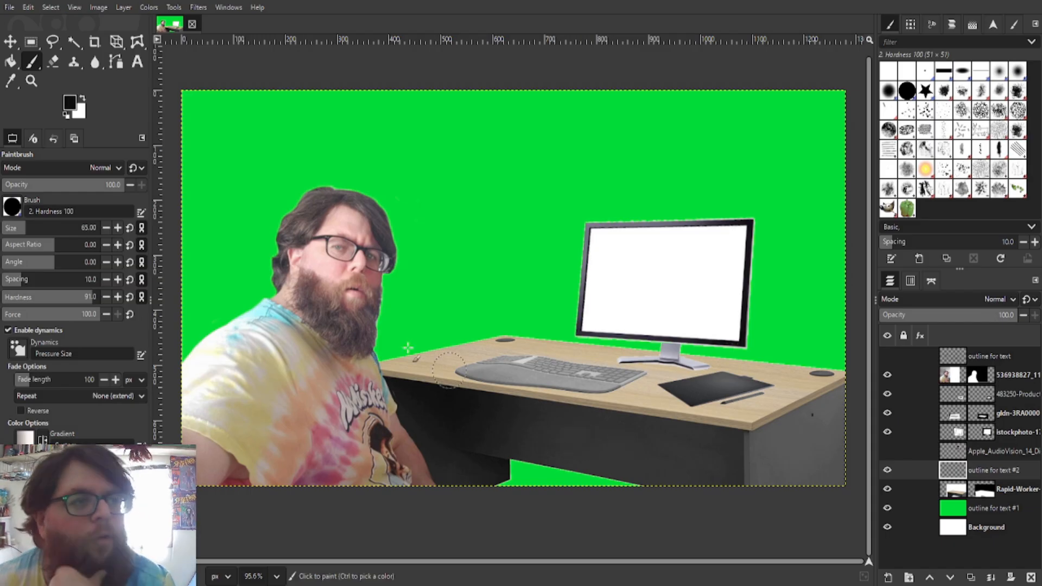
scroll(646, 354, up, 2)
scroll(654, 356, up, 1)
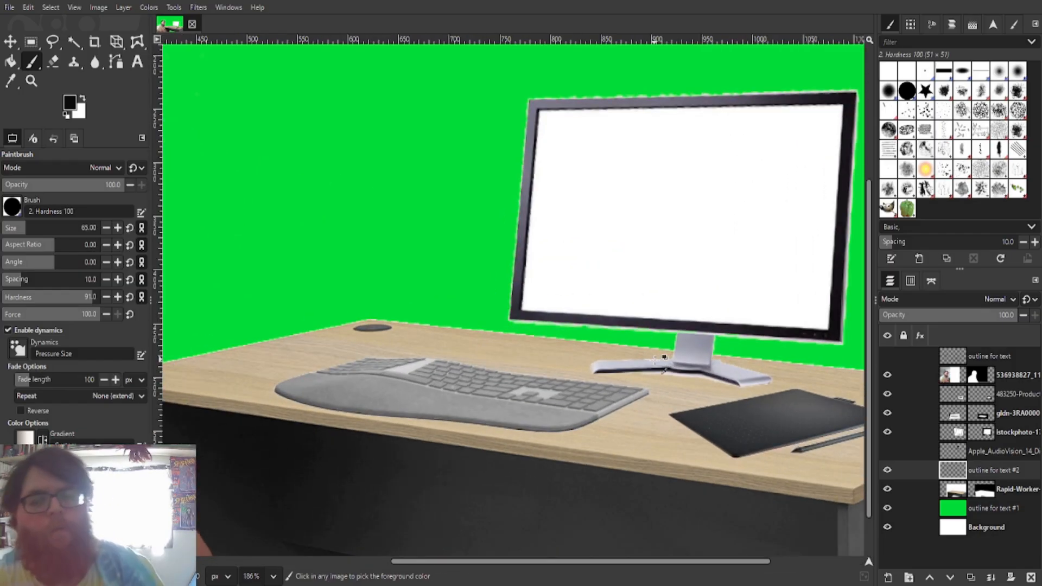
key(bracketleft)
key(bracketleft)
key(bracketleft)
key(bracketleft)
key(bracketleft)
key(bracketleft)
key(bracketleft)
key(bracketleft)
key(bracketleft)
key(bracketleft)
key(bracketleft)
key(bracketleft)
key(bracketleft)
key(bracketleft)
key(bracketleft)
key(bracketleft)
key(bracketleft)
key(bracketleft)
key(bracketleft)
key(bracketleft)
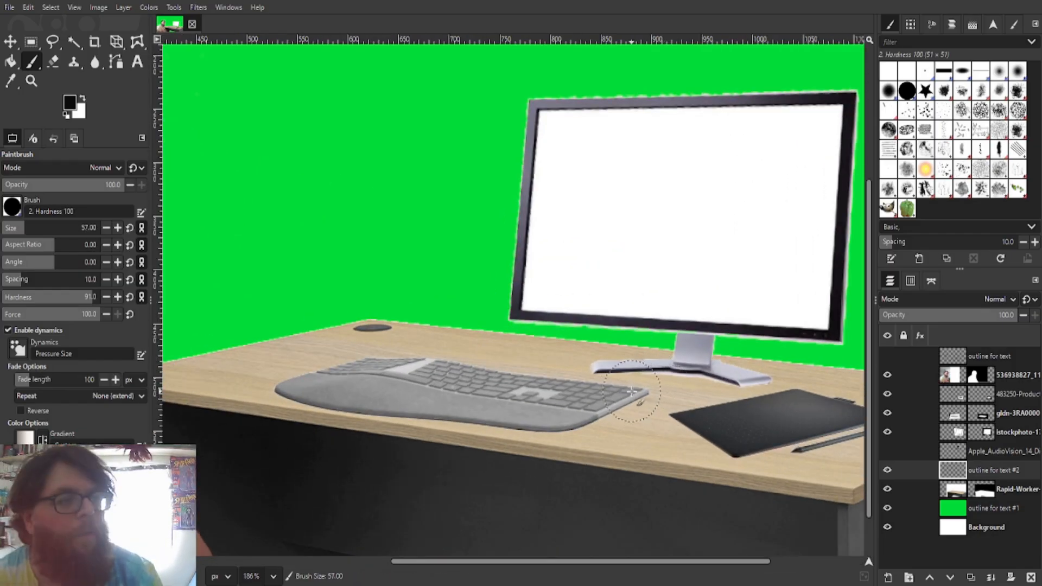
key(bracketleft)
key(bracketleft)
key(bracketleft)
key(bracketleft)
key(bracketleft)
key(bracketleft)
key(bracketleft)
key(bracketleft)
key(bracketleft)
key(bracketleft)
key(bracketleft)
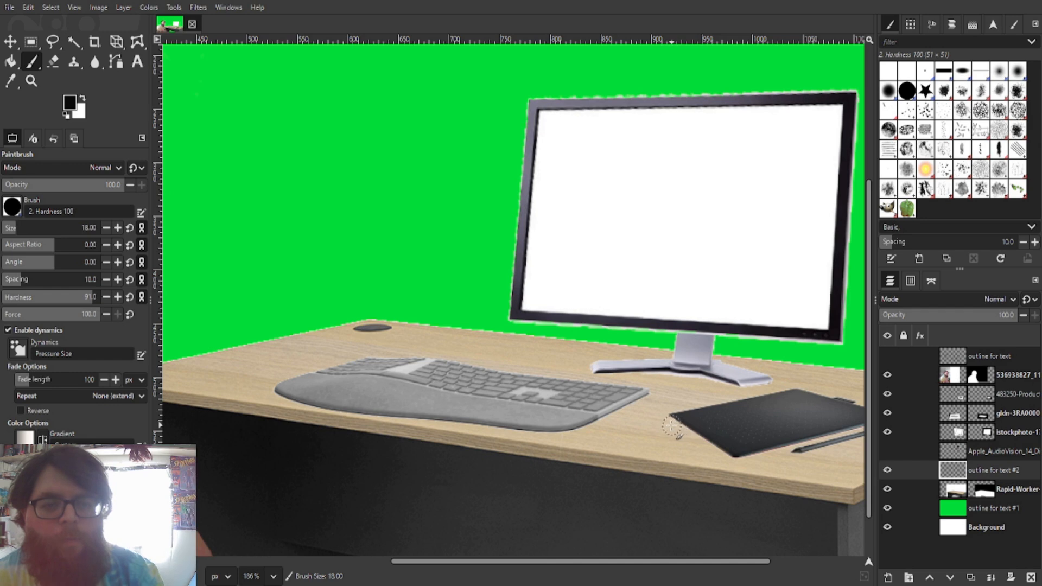
mouse_move(670, 423)
mouse_down()
mouse_move(729, 461)
mouse_move(869, 429)
mouse_up()
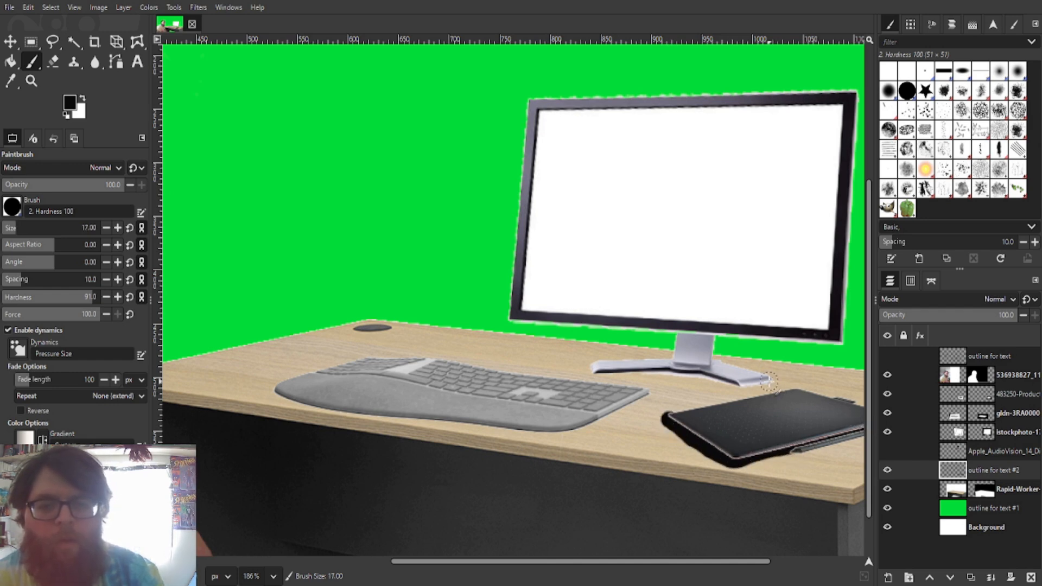
Paint black shadows beneath the monitor stand and keyboard, and fill the desktop gap between them and the drawing tablet.
mouse_move(769, 382)
mouse_down()
mouse_move(736, 390)
mouse_move(696, 376)
mouse_move(604, 373)
mouse_move(739, 393)
mouse_up()
mouse_move(645, 399)
mouse_down()
mouse_move(579, 429)
mouse_move(535, 433)
mouse_move(320, 416)
mouse_move(274, 390)
mouse_move(274, 402)
mouse_up()
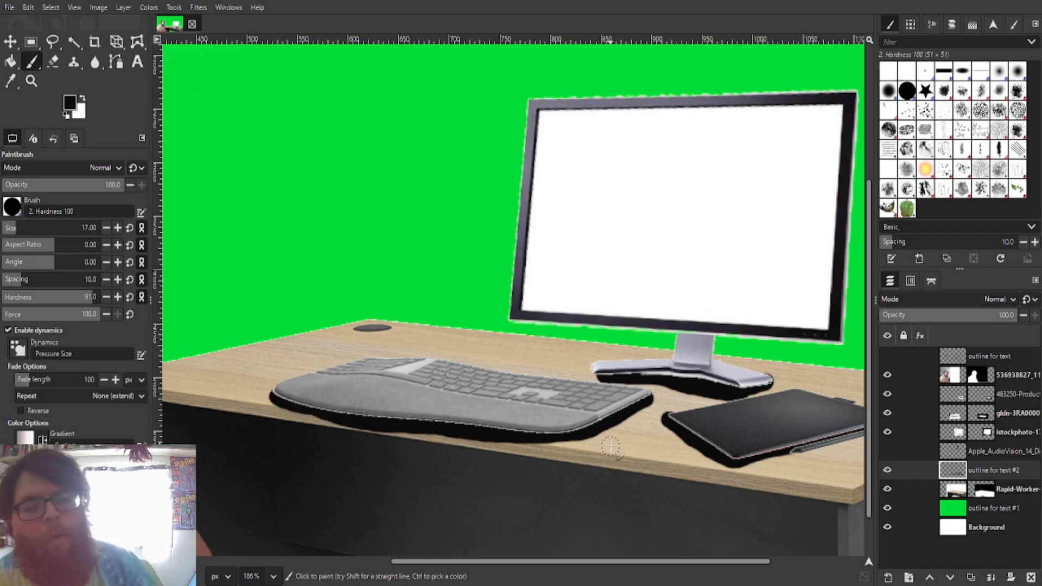
scroll(621, 444, down, 1)
mouse_move(607, 389)
mouse_down()
mouse_move(725, 401)
mouse_move(640, 410)
mouse_move(681, 412)
mouse_move(771, 399)
mouse_move(628, 416)
mouse_move(682, 439)
mouse_move(599, 430)
mouse_move(711, 461)
mouse_move(565, 442)
mouse_up()
Lower the shadow layer's opacity to 68.
scroll(689, 489, down, 5)
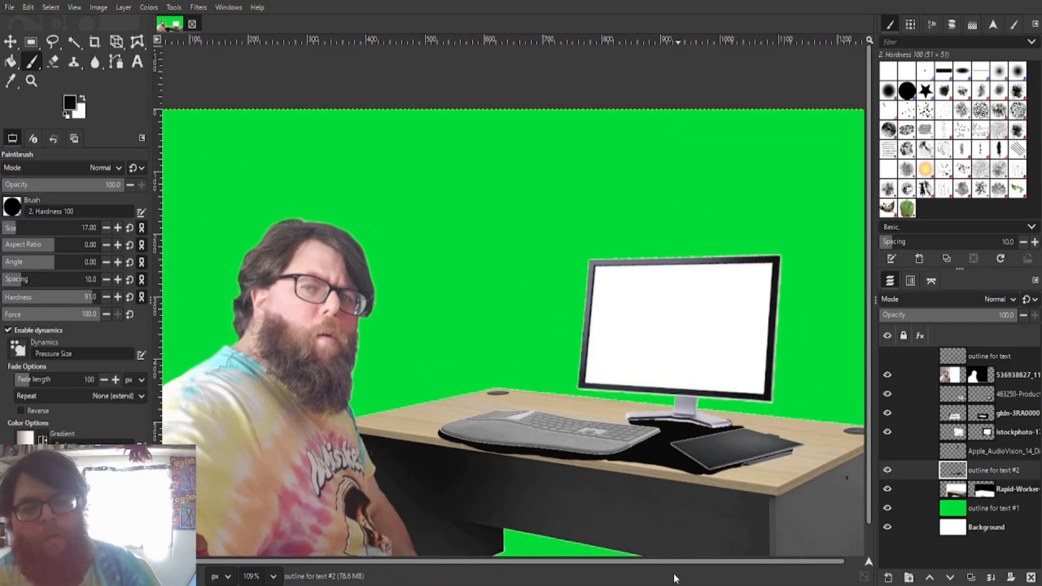
scroll(679, 568, right, 2)
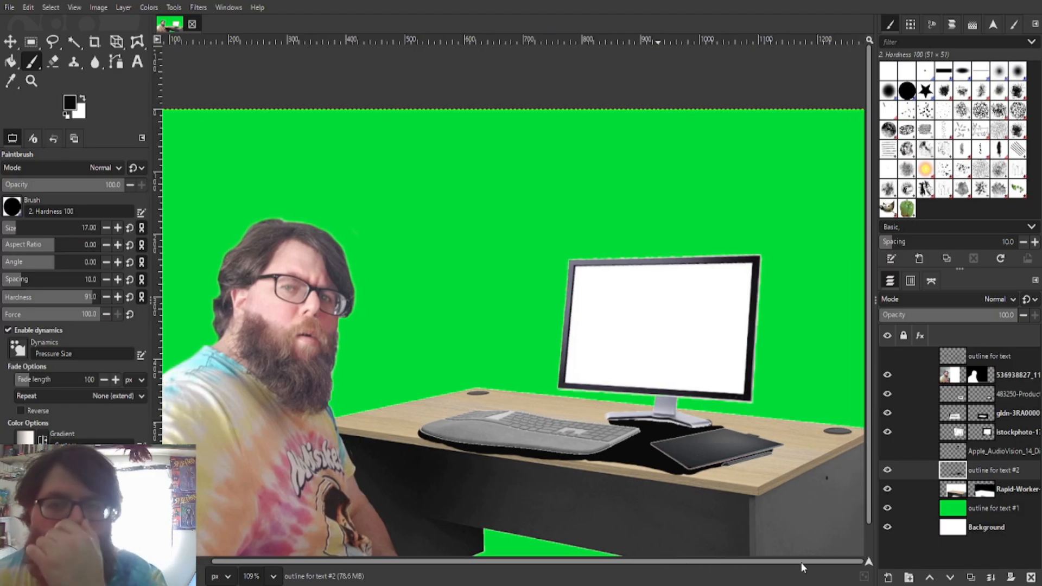
click(962, 317)
mouse_move(960, 317)
mouse_down()
mouse_move(948, 317)
mouse_move(964, 318)
mouse_up()
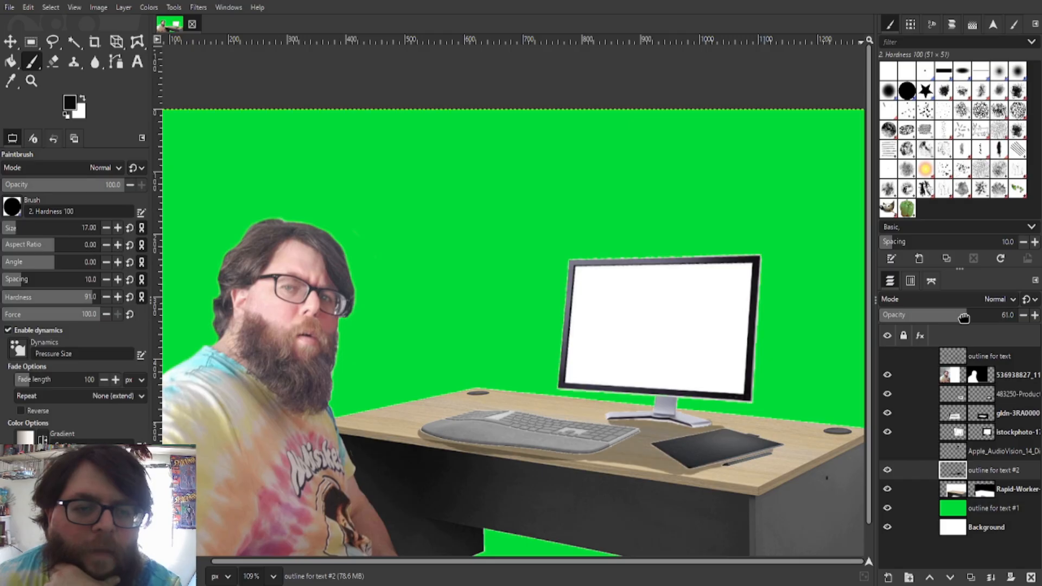
click(927, 318)
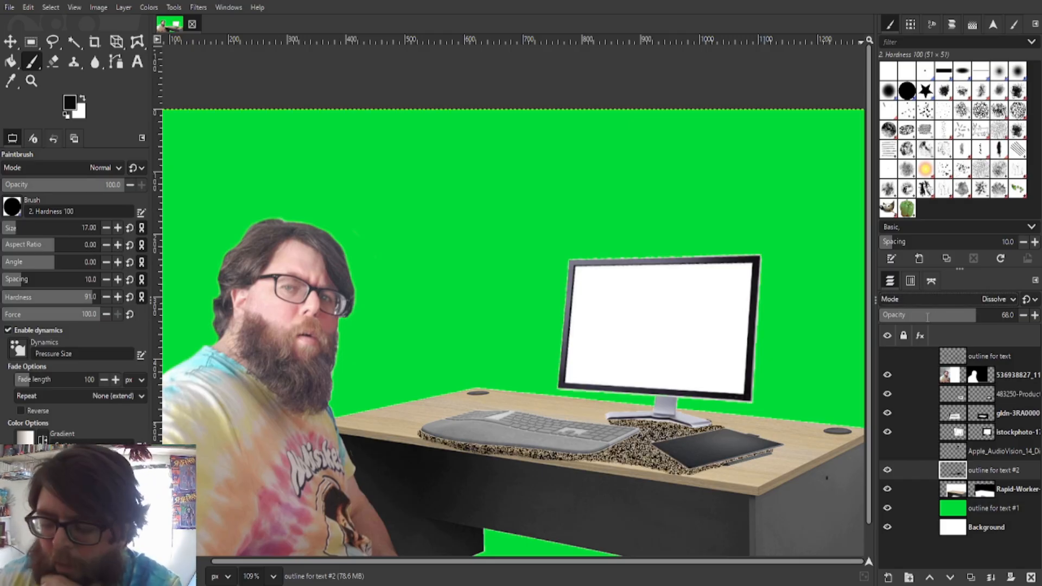
Try the Color erase, Merge, Lighten only and Screen blend modes on the shadow layer, and return its opacity to 100.
key(Down)
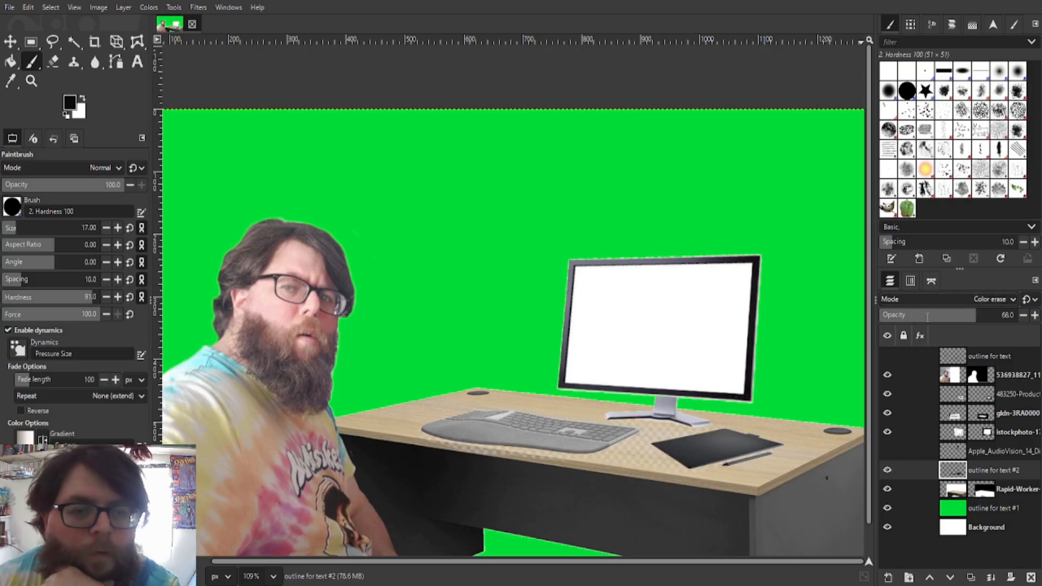
key(Down)
key(Down)
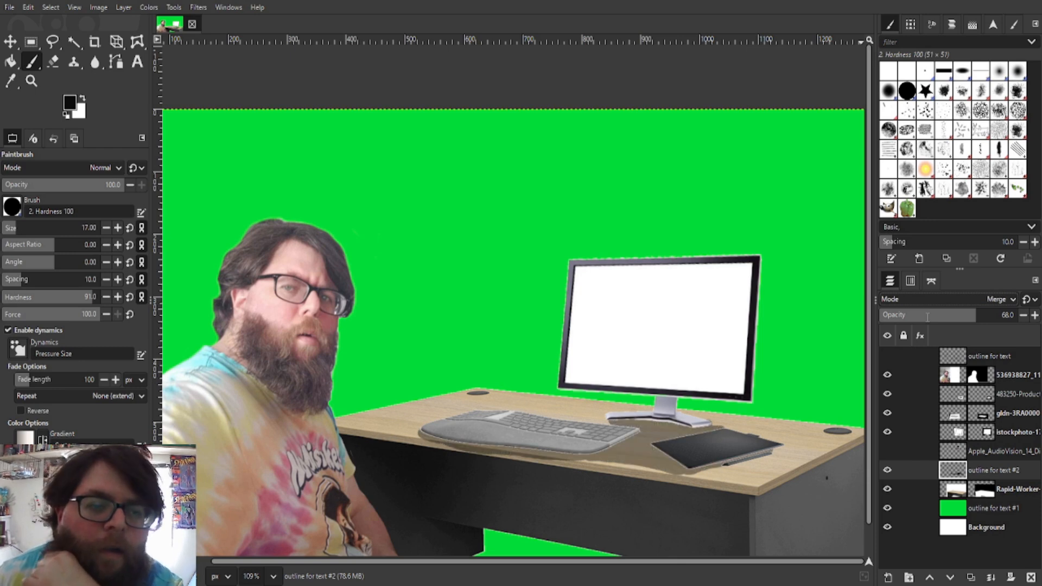
key(Down)
key(Down)
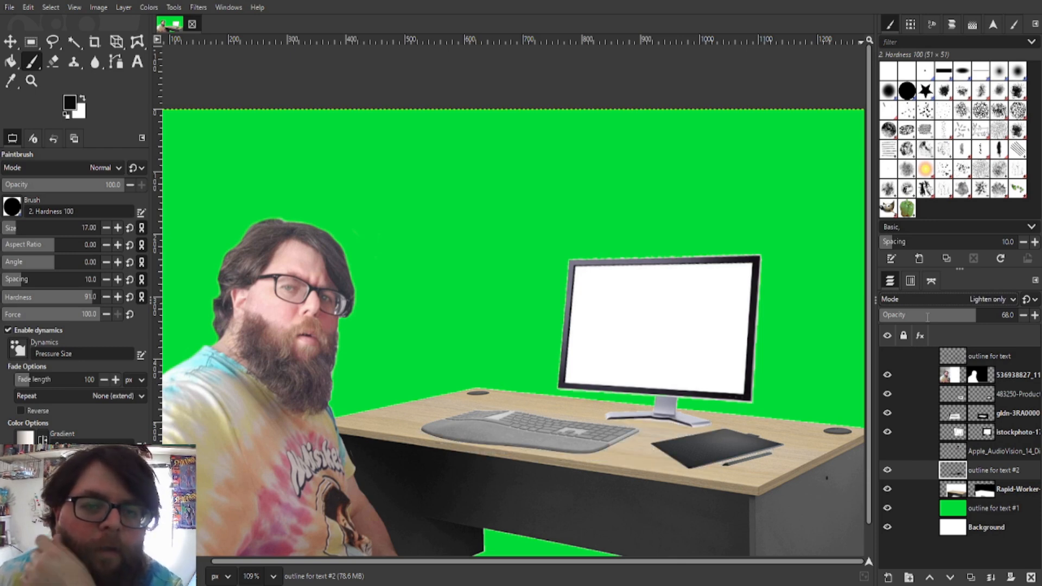
key(Down)
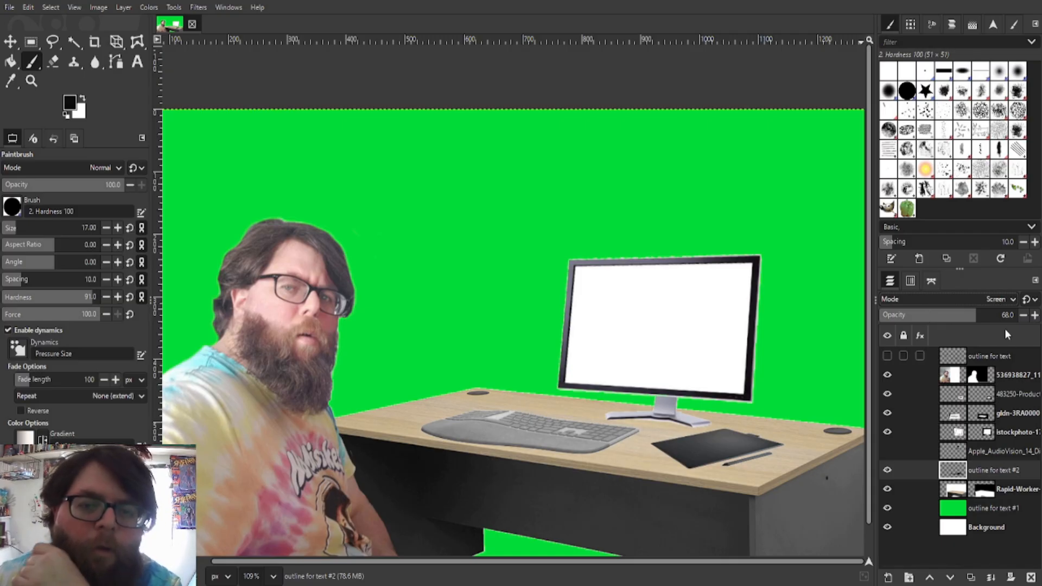
click(935, 314)
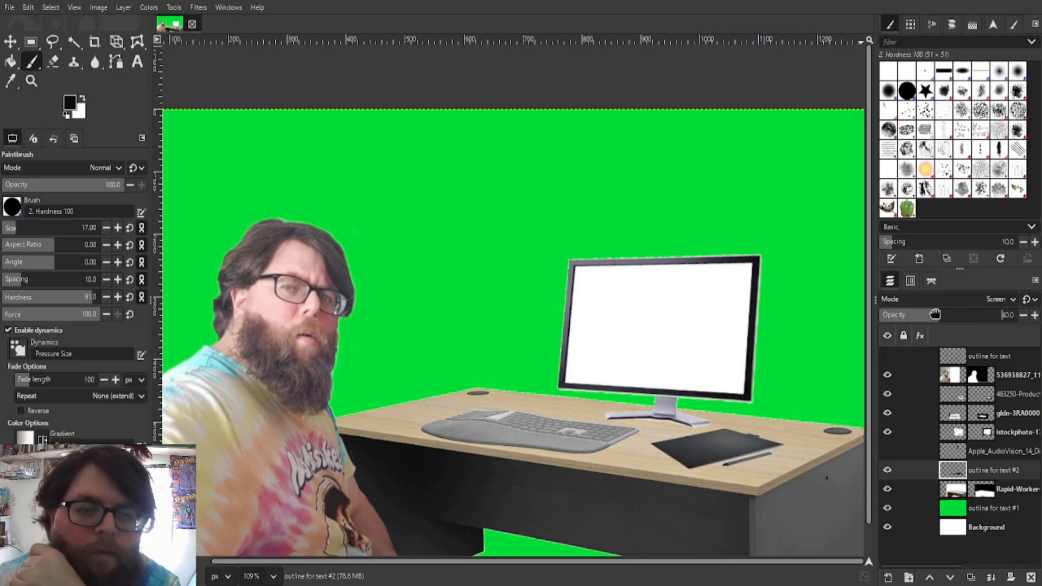
click(1013, 314)
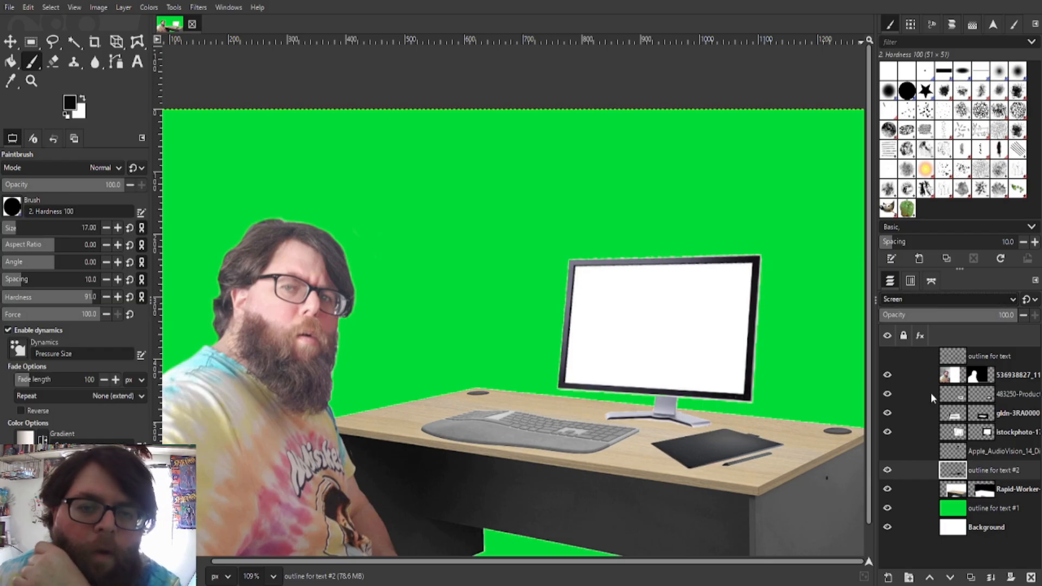
Go back through the shadow layer's blend modes and set it to Merge.
click(920, 415)
key(Up)
key(Up)
key(Up)
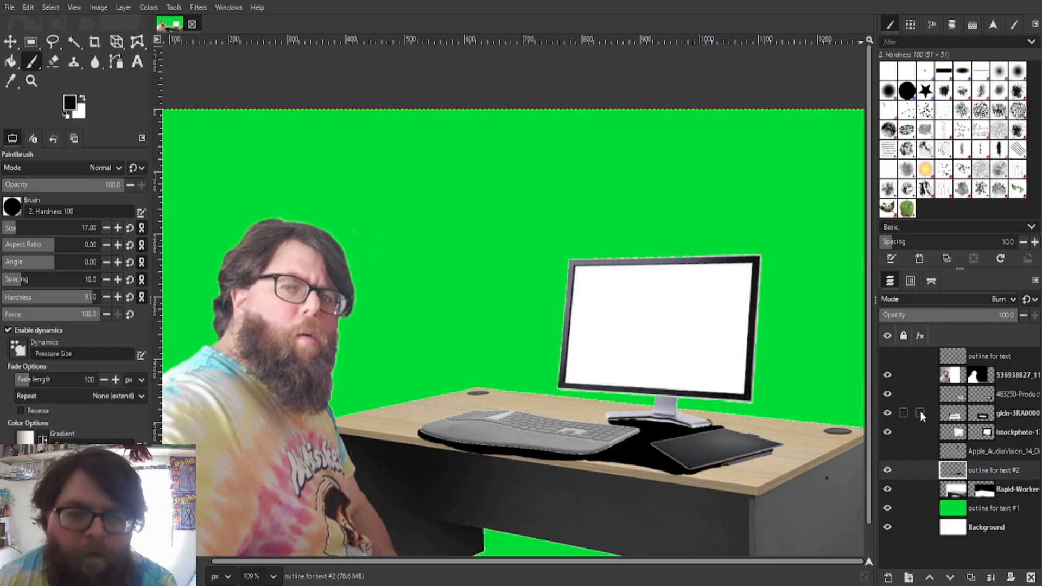
key(Up)
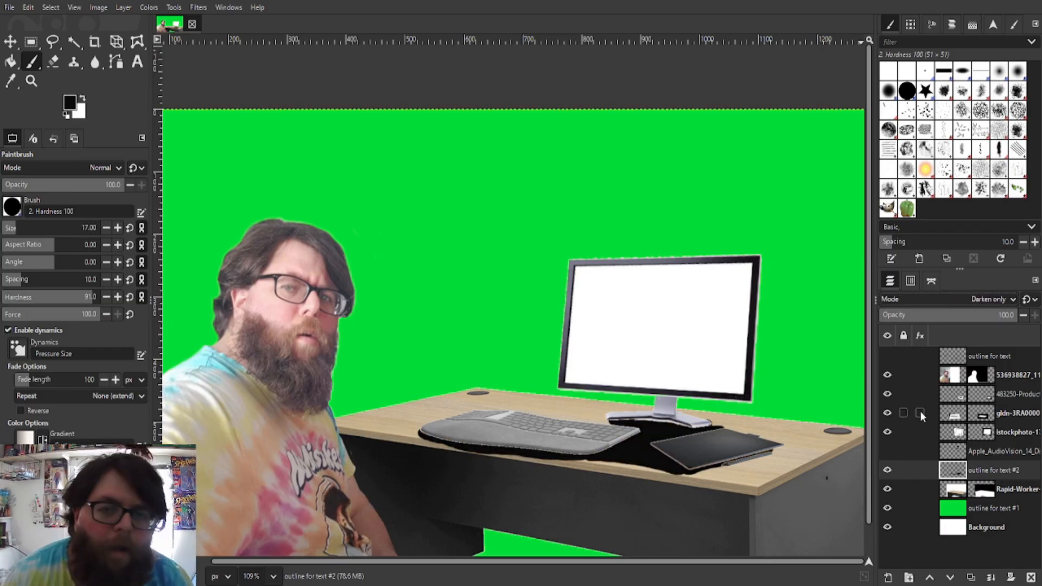
key(Up)
key(Up)
key(Up)
key(Up)
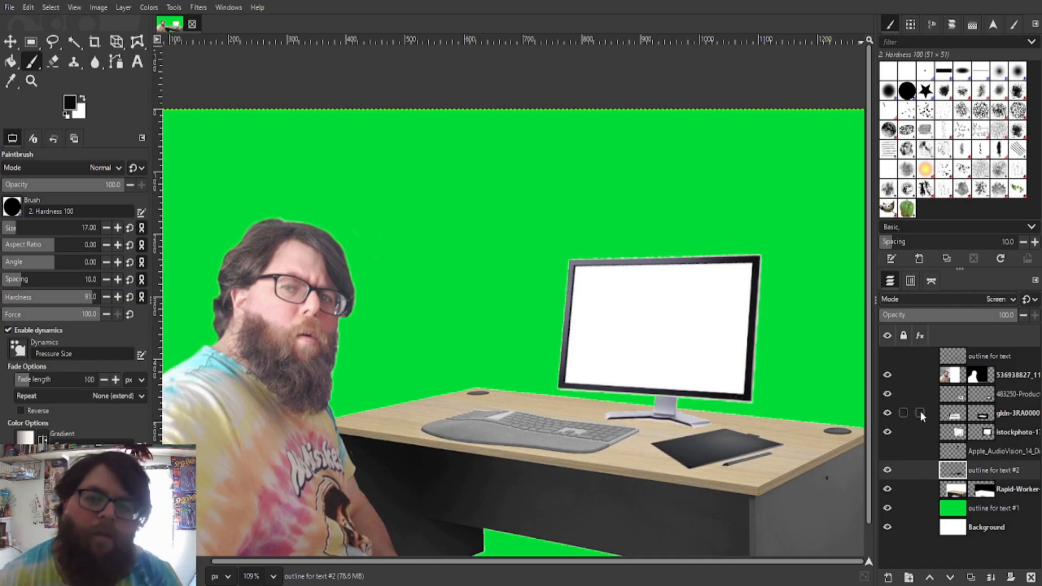
key(Up)
key(Up)
key(Up)
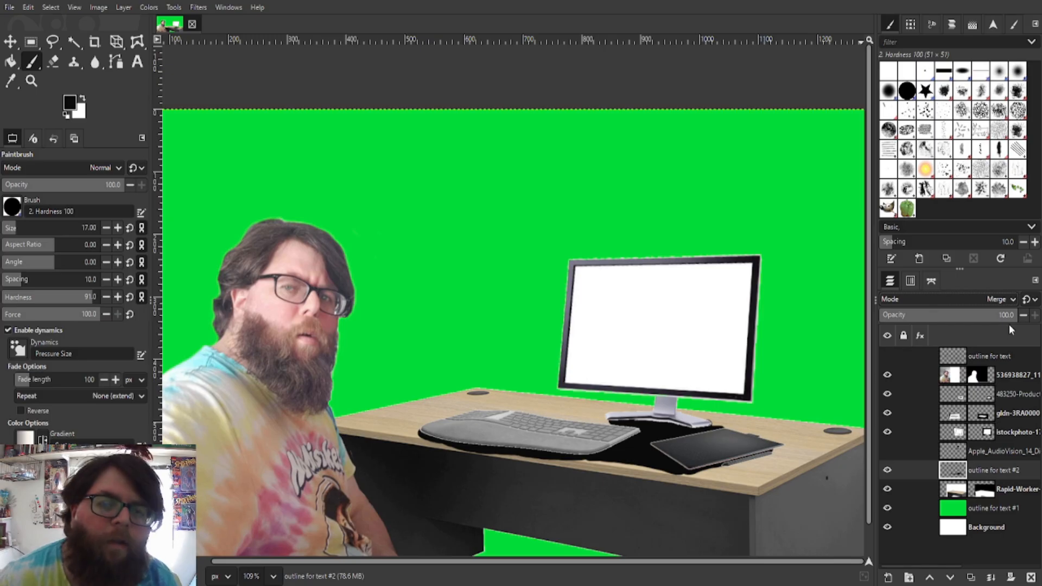
Set the shadow layer's opacity to 35 and add a white layer mask to it.
drag(1009, 316, 931, 316)
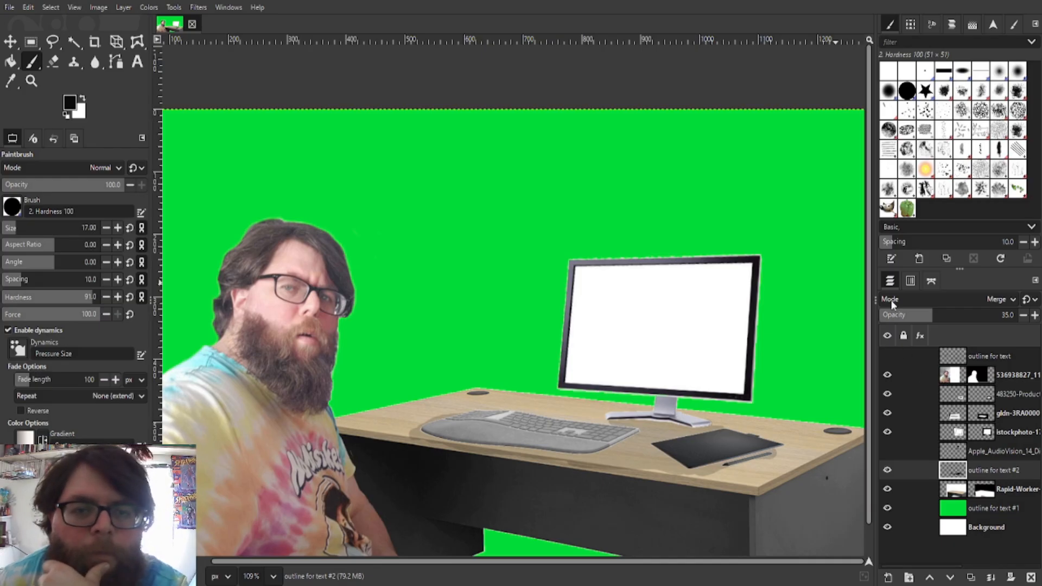
click(508, 409)
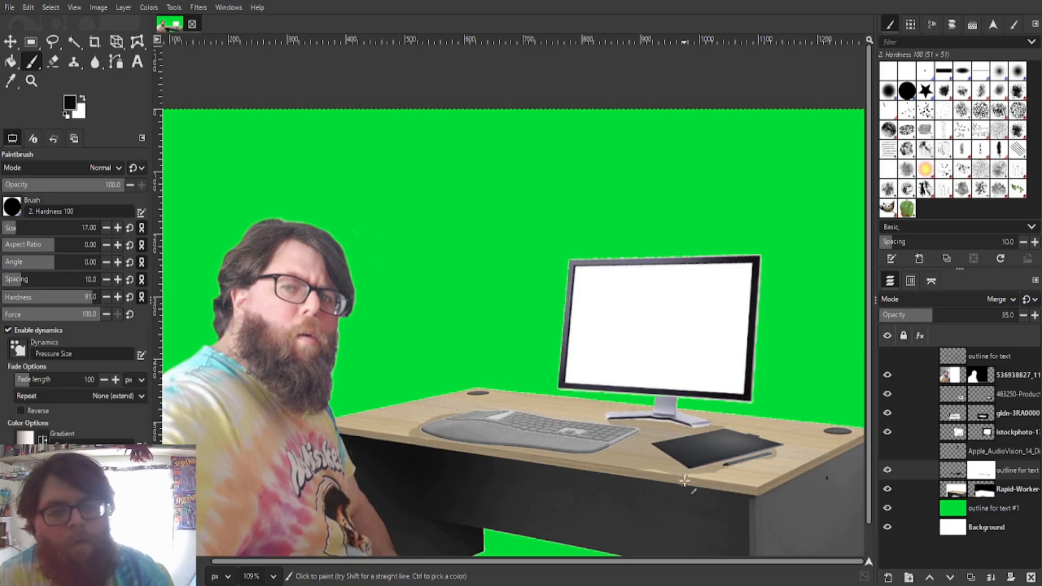
Set the paintbrush to size 71 and hardness 40 for softening the shadow through its layer mask.
key(bracketright)
key(bracketright)
key(bracketright)
key(bracketright)
key(bracketright)
key(bracketright)
key(bracketright)
key(bracketright)
key(bracketright)
key(bracketright)
key(bracketright)
key(bracketright)
key(bracketright)
key(bracketright)
key(bracketright)
key(bracketright)
key(bracketright)
key(bracketright)
key(bracketright)
key(bracketright)
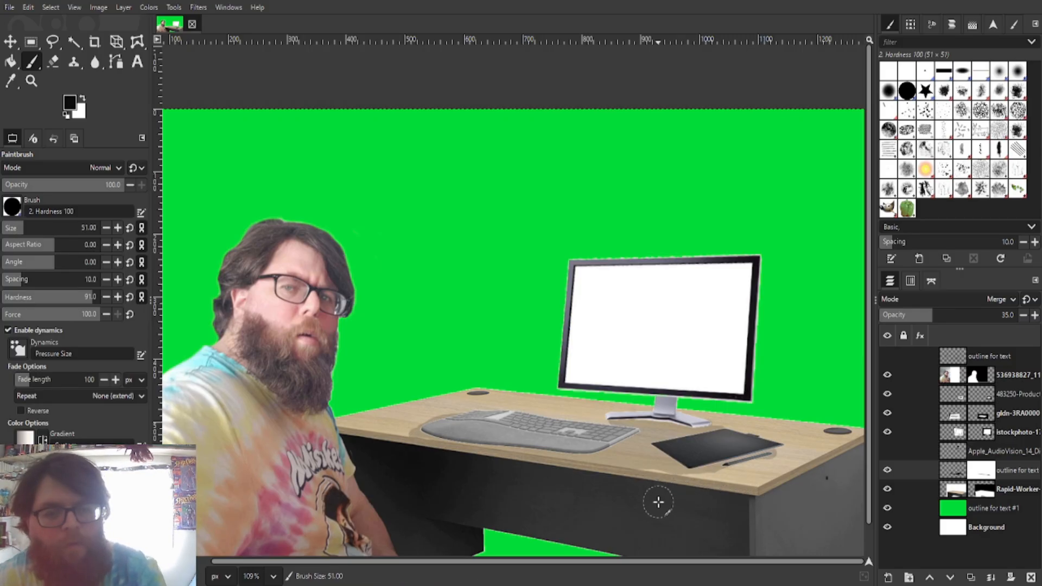
key(bracketright)
key(bracketright)
key(bracketright)
key(bracketright)
key(bracketright)
key(bracketright)
key(bracketright)
key(bracketright)
key(bracketright)
key(bracketright)
key(bracketright)
key(bracketright)
key(bracketright)
key(bracketright)
key(bracketright)
key(bracketright)
key(bracketright)
key(bracketright)
key(bracketright)
key(bracketright)
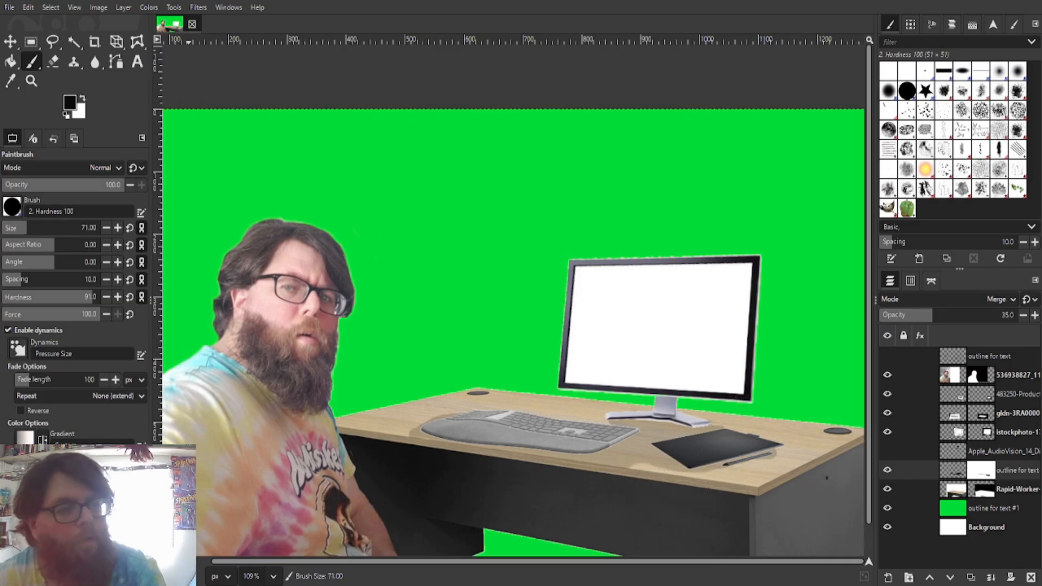
drag(62, 299, 45, 297)
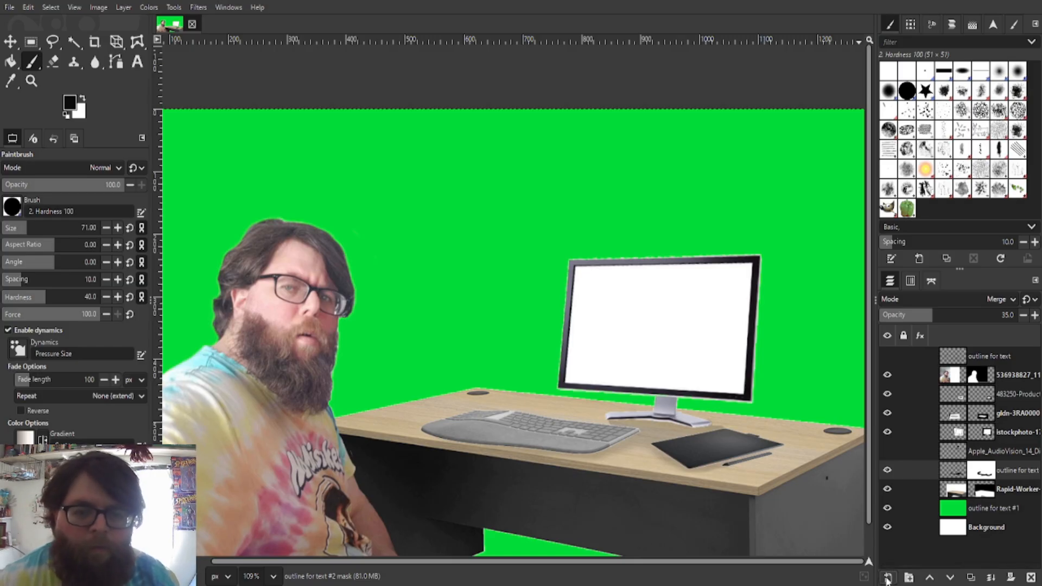
Add a new layer above the shadow layer and set the paintbrush to hardness 90 and size 11.
click(615, 467)
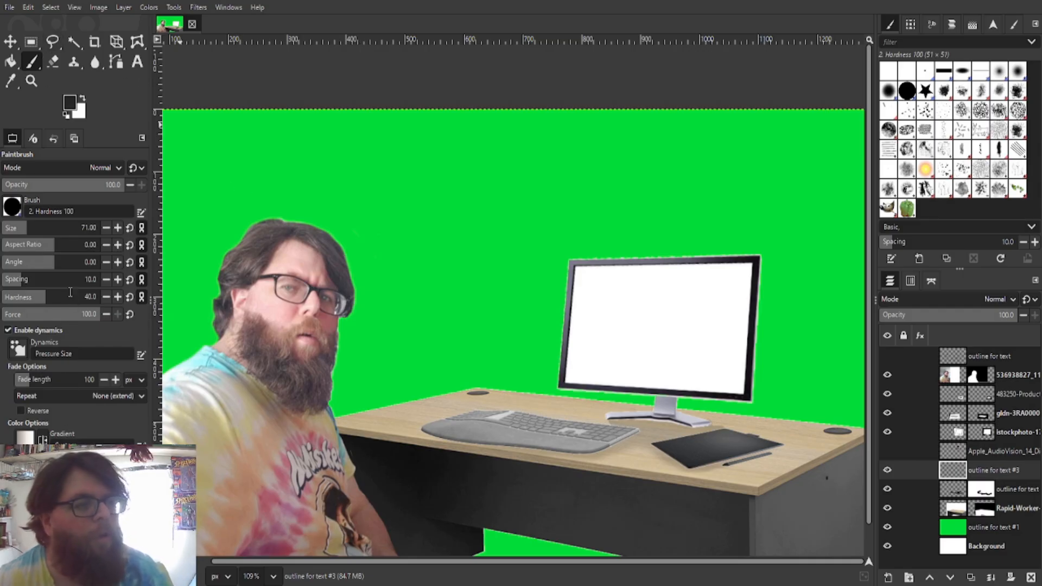
drag(70, 293, 81, 299)
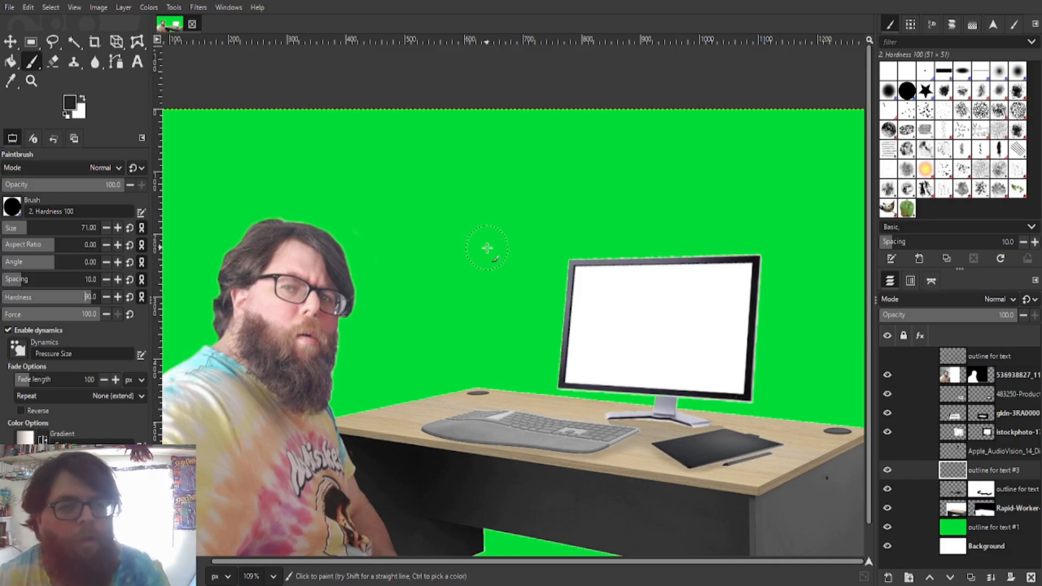
key(bracketleft)
key(bracketleft)
key(bracketleft)
key(bracketleft)
key(bracketleft)
key(bracketleft)
key(bracketleft)
key(bracketleft)
key(bracketleft)
key(bracketleft)
key(bracketleft)
key(bracketleft)
key(bracketleft)
key(bracketleft)
key(bracketleft)
key(bracketleft)
key(bracketleft)
key(bracketleft)
key(bracketleft)
key(bracketleft)
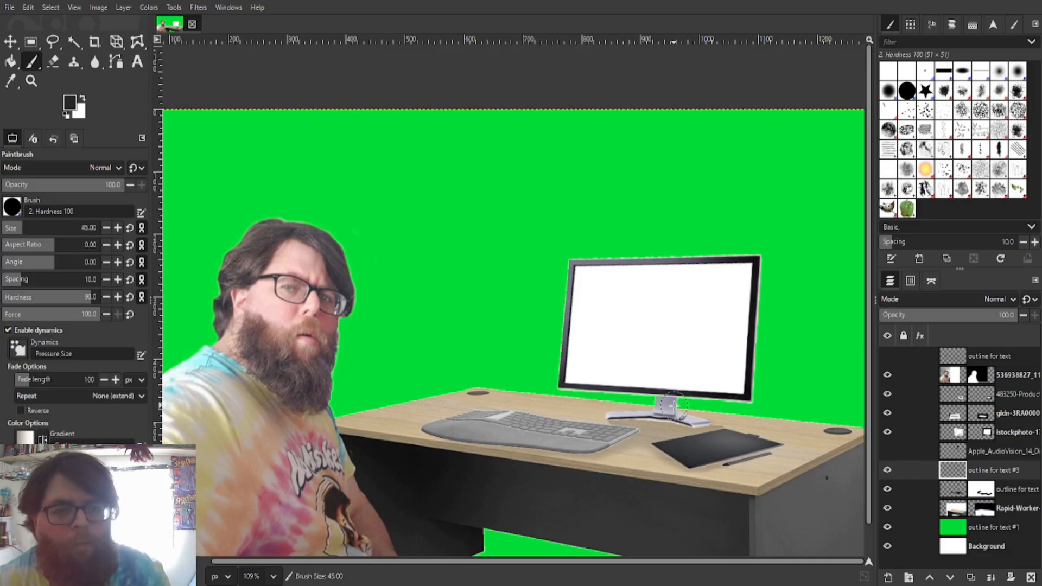
key(bracketleft)
key(bracketleft)
key(bracketleft)
Paint a thin dark cable with a small loop from the keyboard's back edge to behind the monitor, using brush size 4.
scroll(671, 406, up, 4)
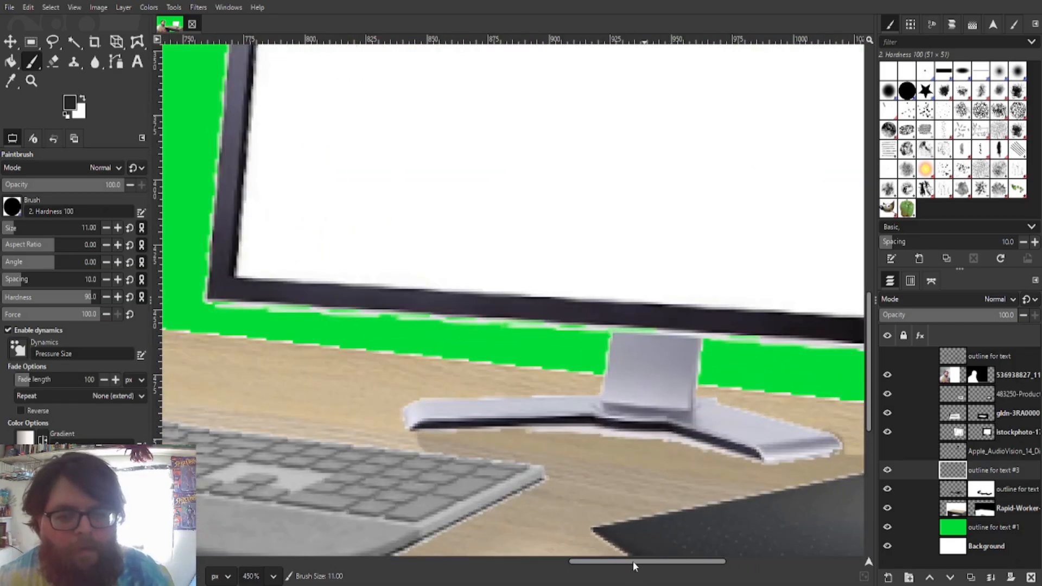
drag(633, 561, 591, 563)
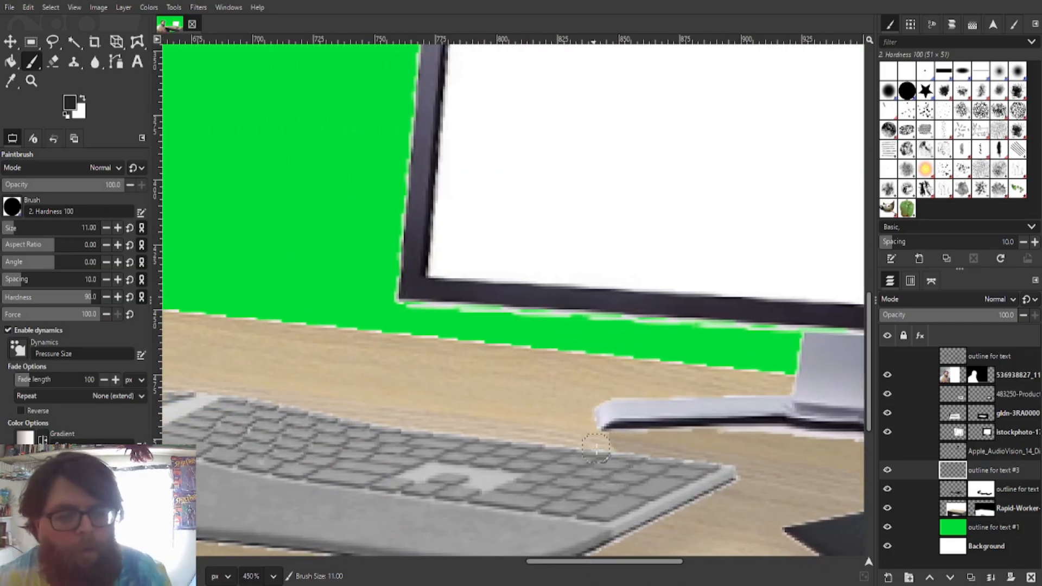
scroll(671, 511, down, 2)
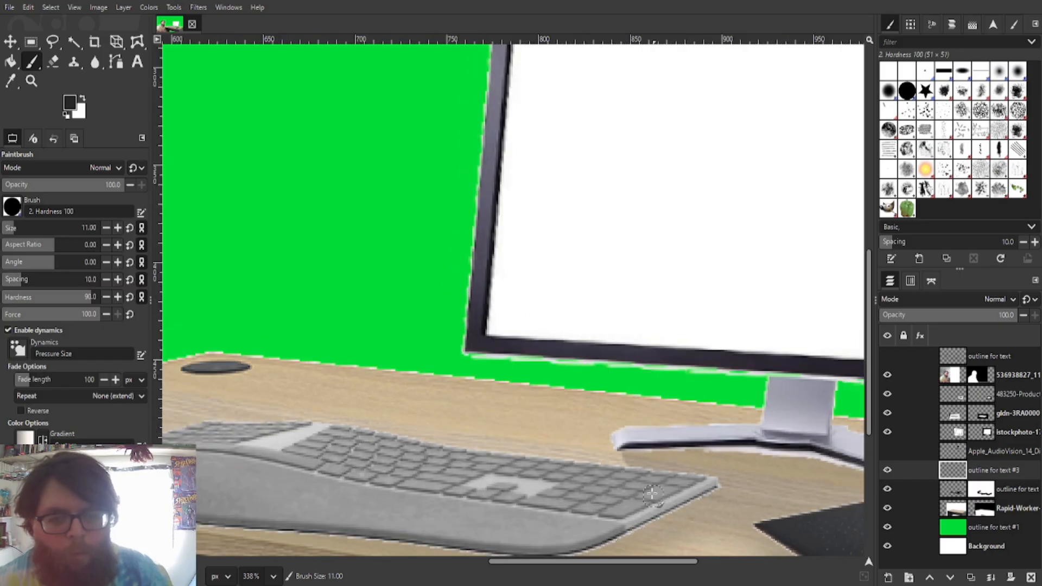
key(bracketleft)
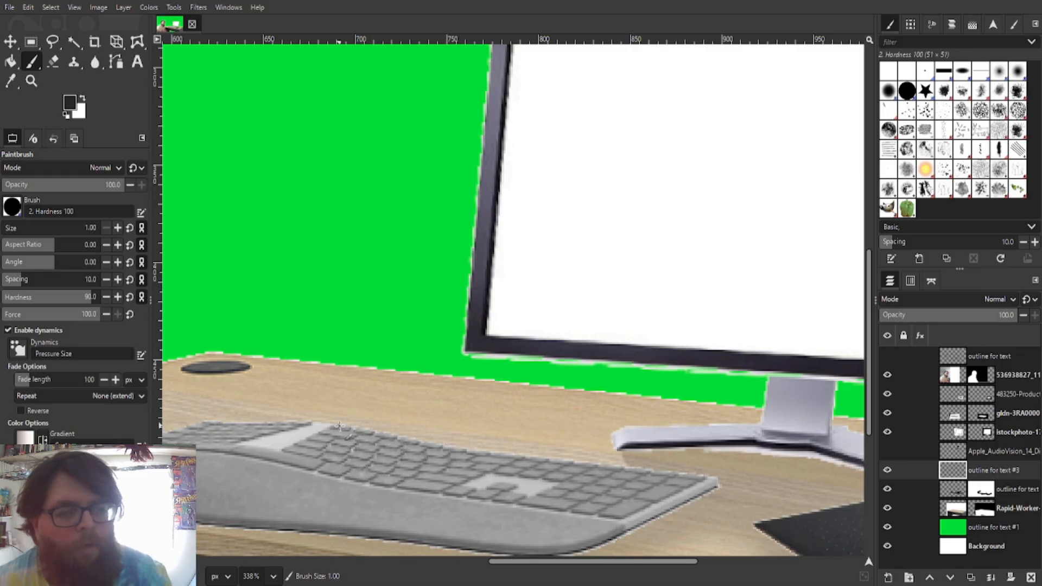
key(bracketright)
key(bracketright)
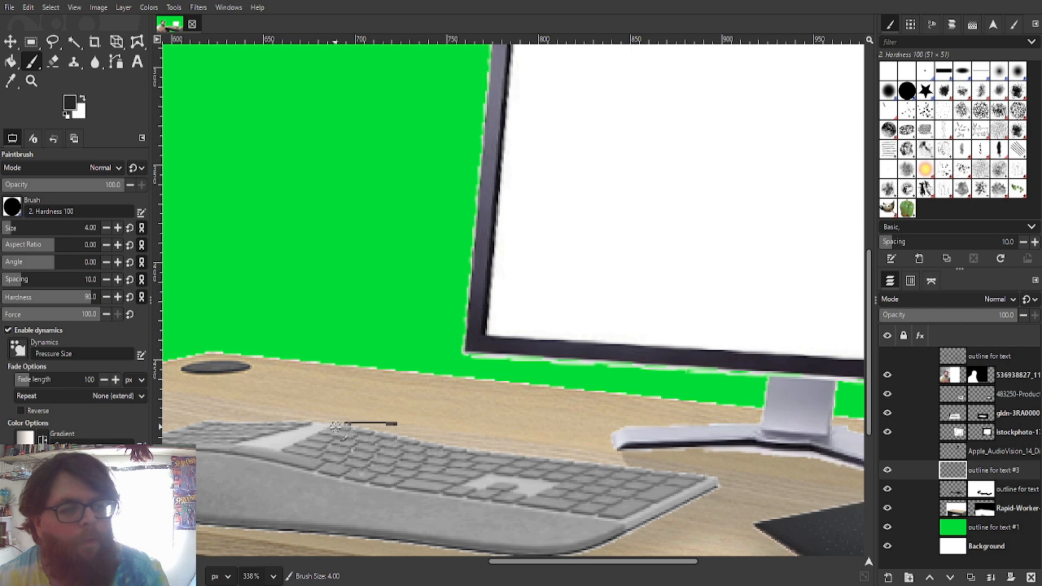
mouse_move(336, 427)
mouse_down()
mouse_move(497, 415)
mouse_move(558, 424)
mouse_move(593, 403)
mouse_move(577, 397)
mouse_move(568, 410)
mouse_move(583, 418)
mouse_move(637, 407)
mouse_move(681, 364)
mouse_up()
Paint a thicker dark cable from behind the monitor stand along the desk's back edge to its cable hole, using brush size 7.
key(bracketright)
key(bracketright)
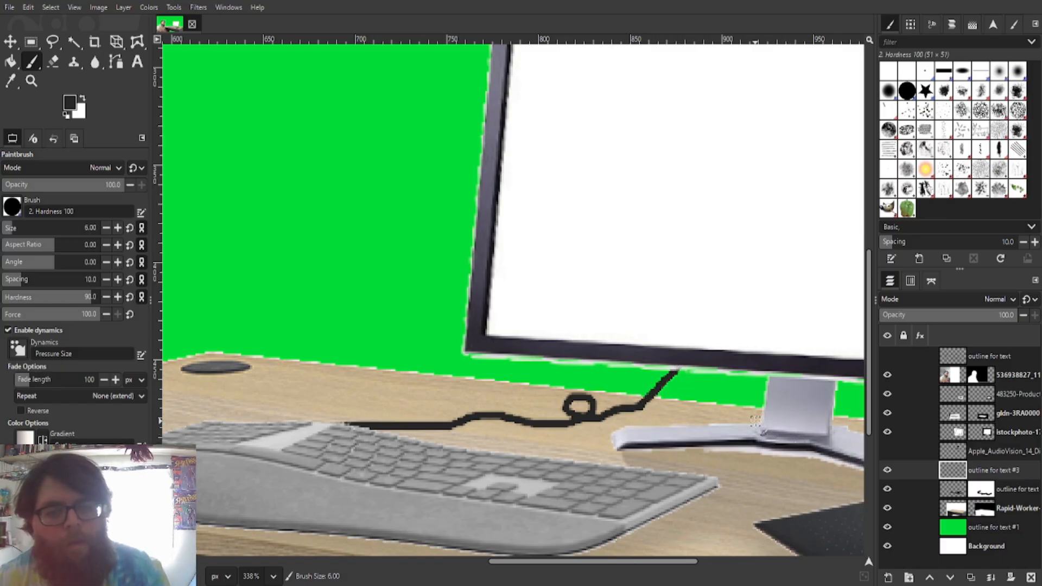
mouse_move(763, 374)
mouse_down()
mouse_move(729, 399)
mouse_move(652, 411)
mouse_move(543, 385)
mouse_move(332, 376)
mouse_move(217, 362)
mouse_up()
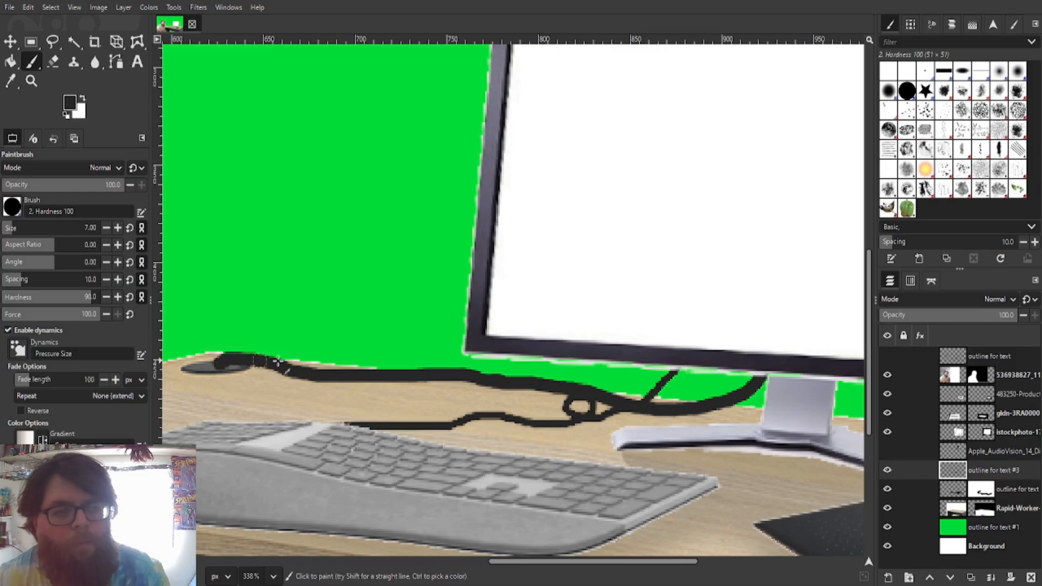
Erase the excess paint where the thick cable enters the desk's cable hole.
click(52, 61)
drag(215, 372, 228, 375)
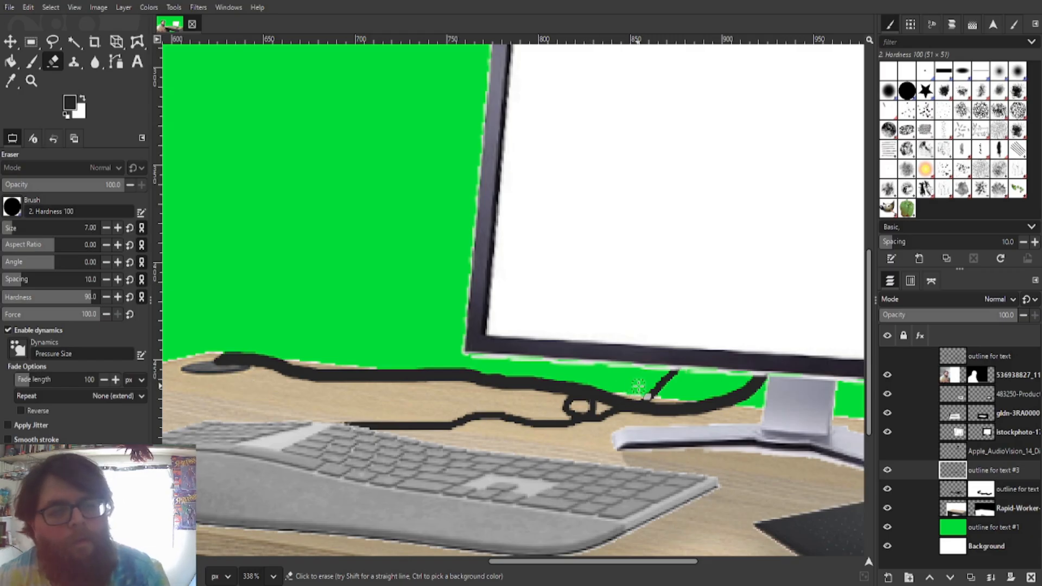
scroll(686, 398, down, 3)
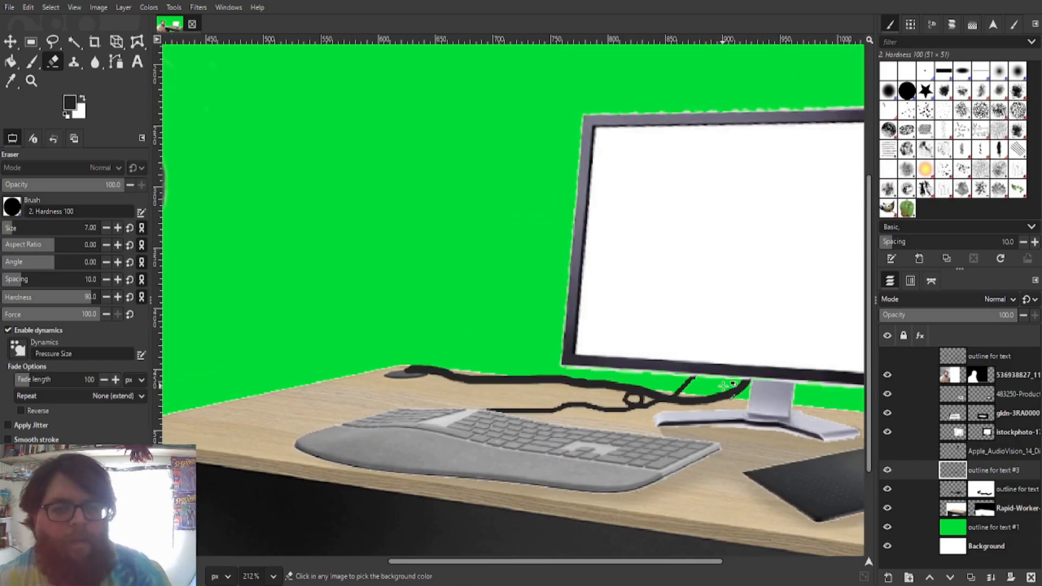
scroll(710, 426, up, 1)
scroll(709, 426, down, 1)
scroll(513, 425, up, 4)
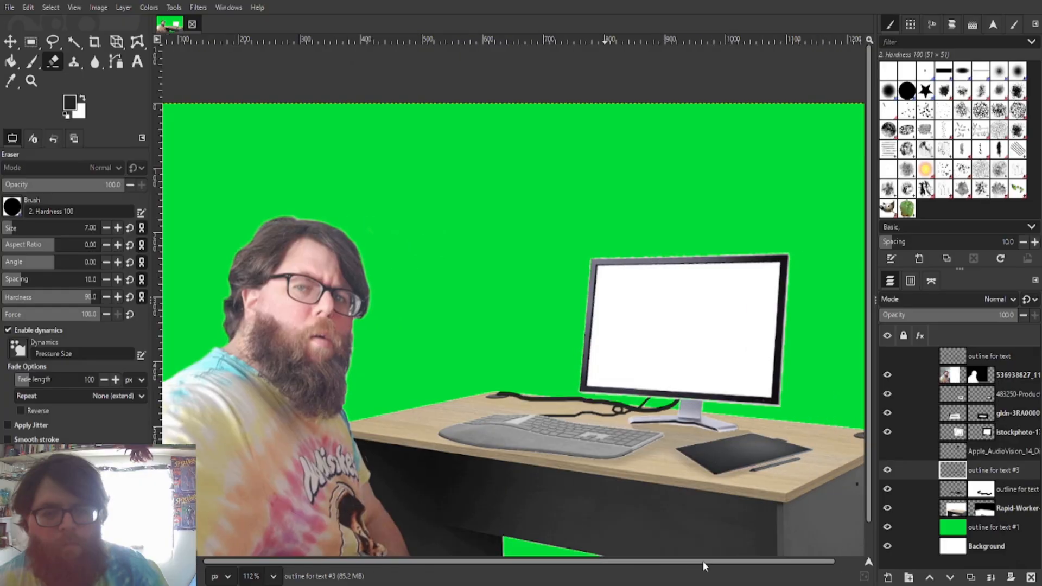
scroll(513, 425, up, 1)
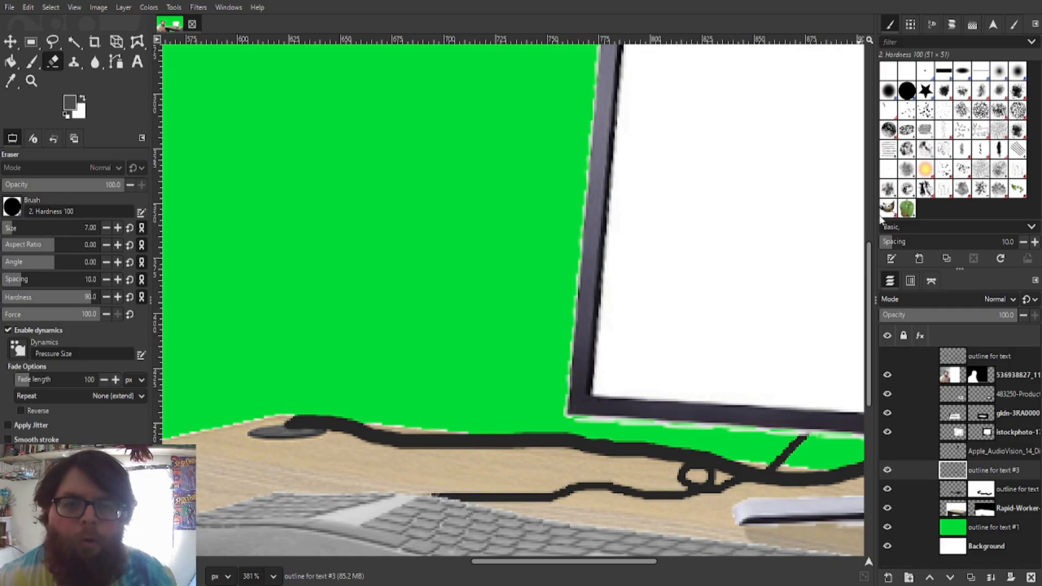
Duplicate the cable layer, lighten the copy to mid grey and give it a white layer mask.
key(ctrl+shift+d)
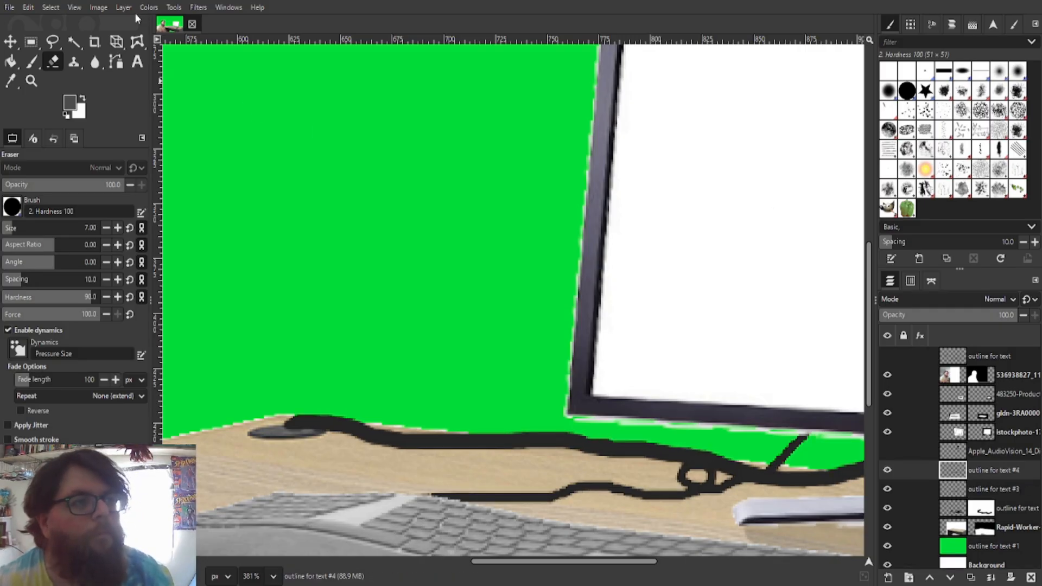
click(175, 77)
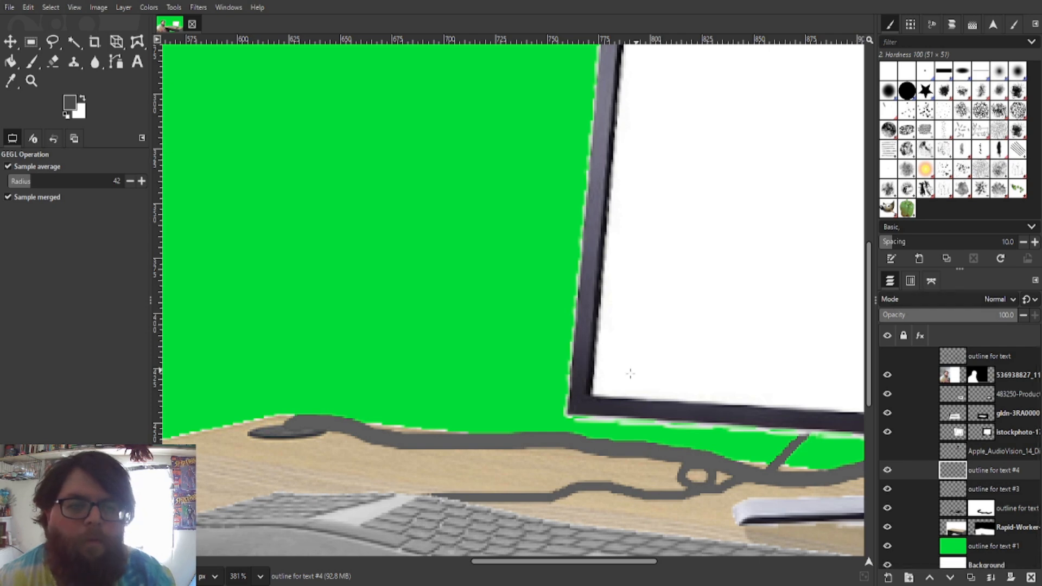
click(526, 399)
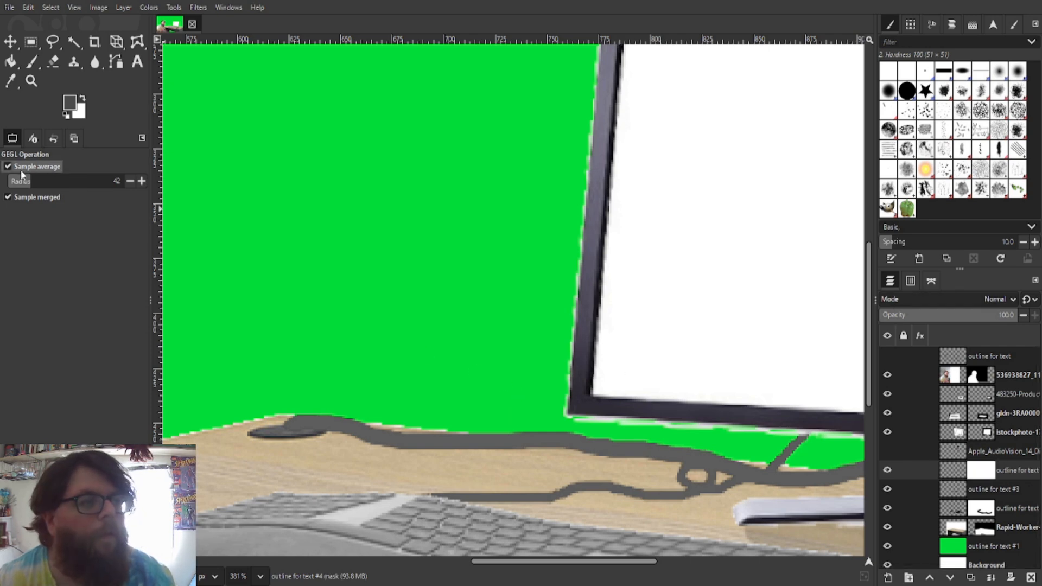
Paint on the new layer mask to darken the underside of the thick cable beside the desk's cable hole.
click(32, 61)
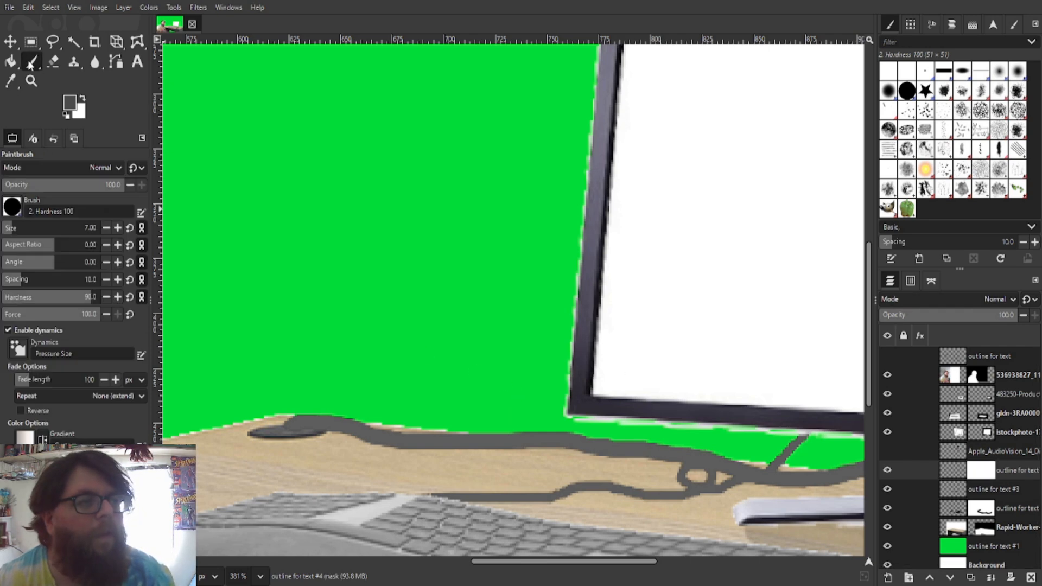
click(300, 433)
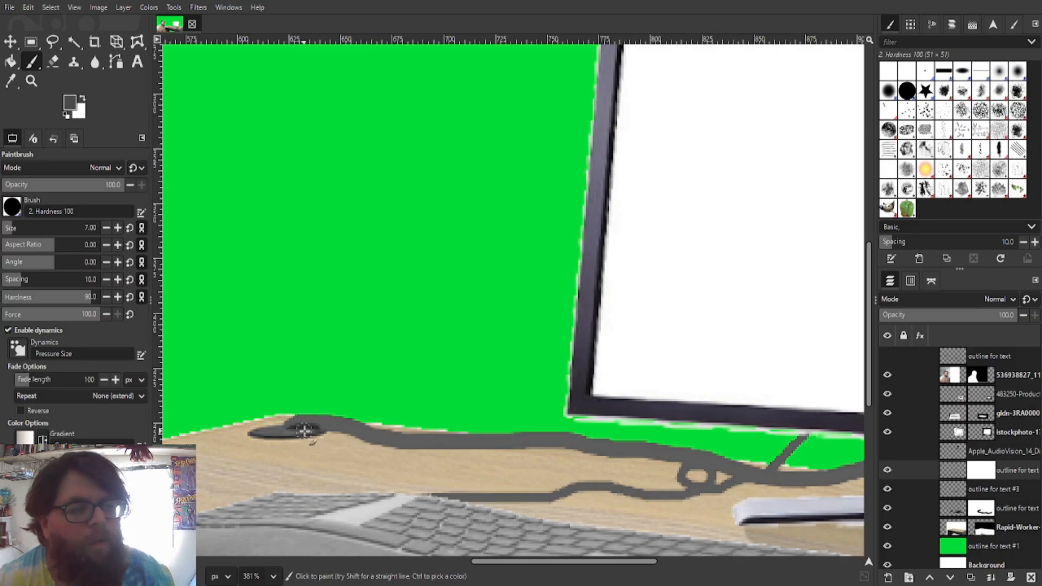
drag(321, 430, 387, 445)
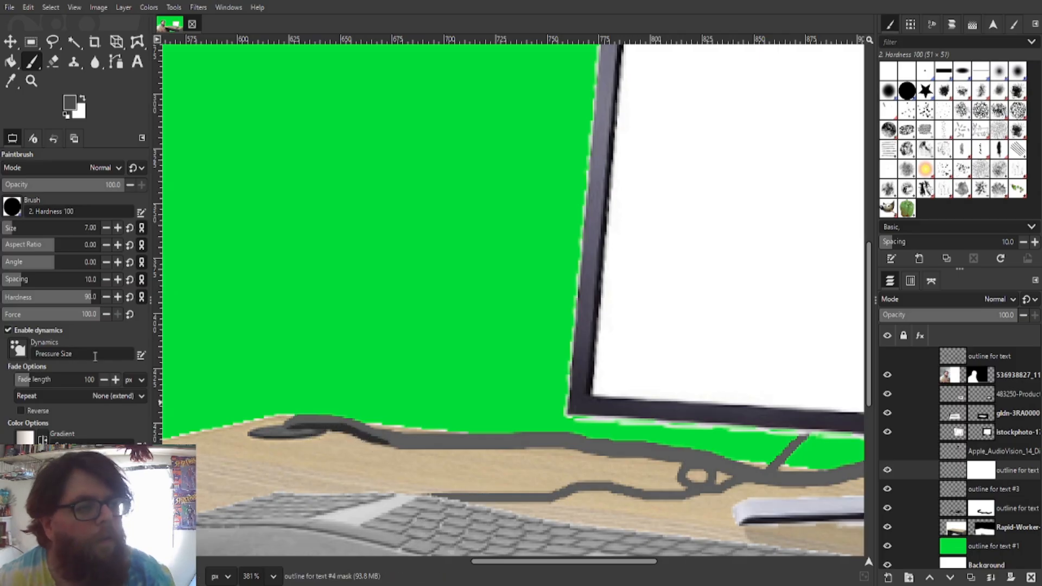
Shade the thick cable's underside from the cable hole toward the monitor on the mask, with brush hardness 34 and size 21.
click(71, 297)
mouse_move(70, 298)
mouse_down()
mouse_move(31, 297)
mouse_move(41, 297)
mouse_up()
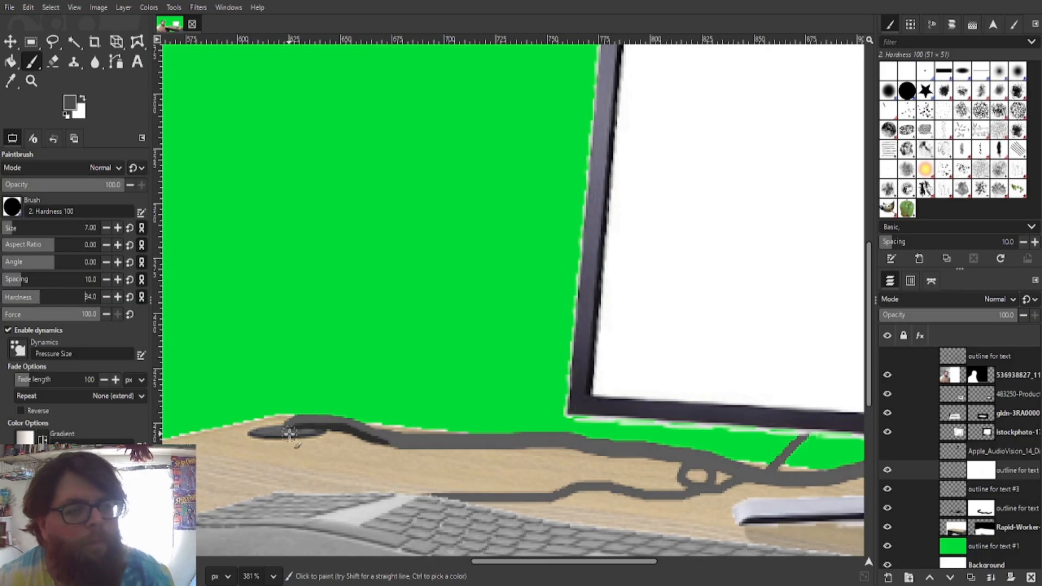
key(bracketright)
key(bracketright)
key(bracketright)
key(bracketright)
key(bracketright)
key(bracketright)
key(bracketright)
key(bracketright)
key(bracketright)
key(bracketright)
key(bracketright)
key(bracketright)
key(bracketright)
key(bracketright)
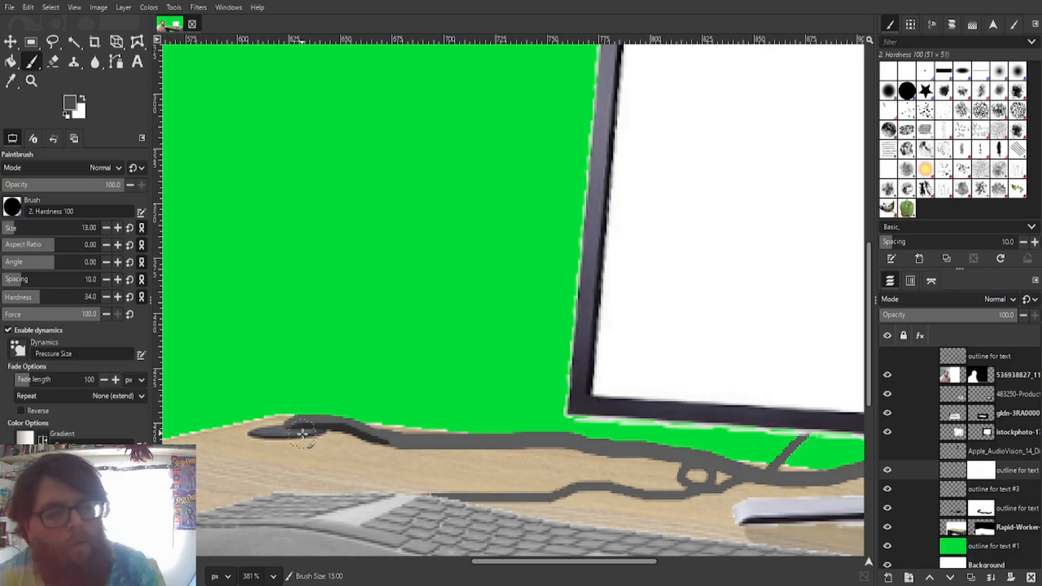
mouse_move(294, 440)
mouse_down()
mouse_move(295, 440)
mouse_move(417, 464)
mouse_move(378, 460)
mouse_move(462, 457)
mouse_move(380, 458)
mouse_up()
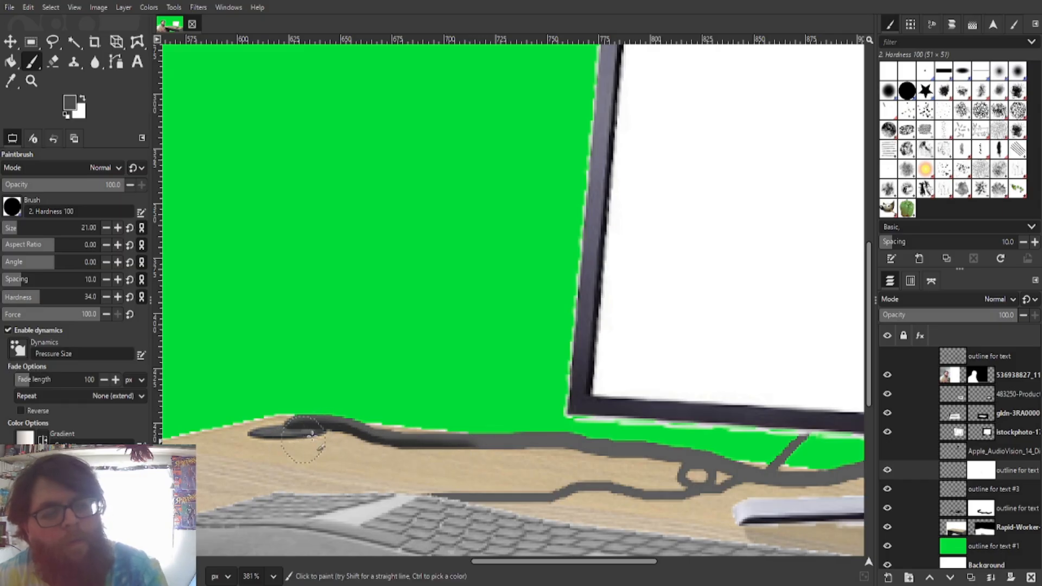
mouse_move(351, 435)
mouse_down()
mouse_move(398, 455)
mouse_move(554, 460)
mouse_move(486, 465)
mouse_move(575, 462)
mouse_up()
Reduce the brush to size 11 and shade the rest of the thick cable's underside up to the monitor stand.
key(bracketleft)
key(bracketleft)
key(bracketleft)
key(bracketleft)
key(bracketleft)
key(bracketleft)
key(bracketleft)
key(bracketleft)
key(bracketleft)
key(bracketleft)
key(bracketleft)
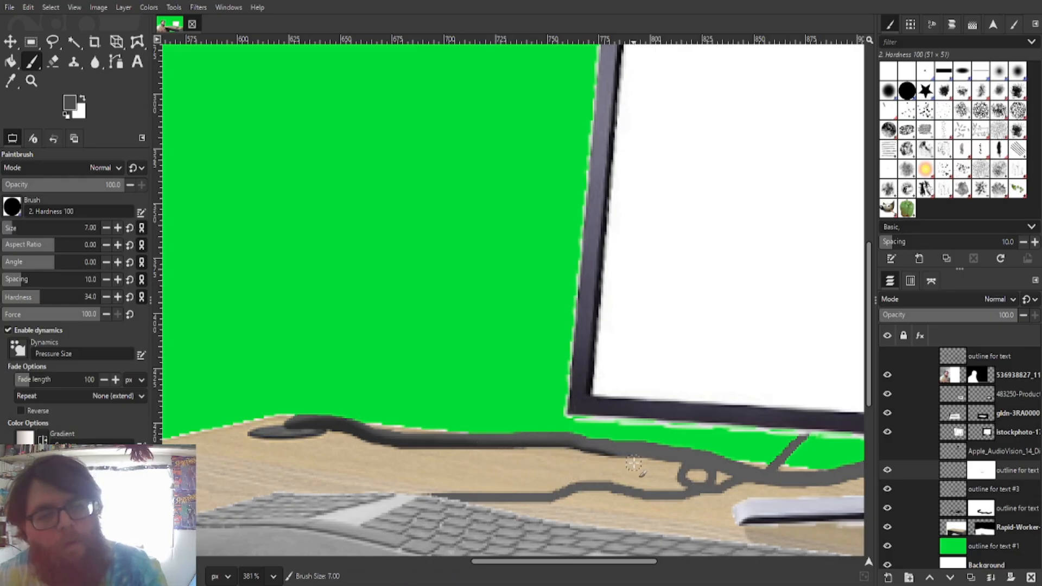
key(bracketright)
key(bracketright)
key(bracketright)
key(bracketright)
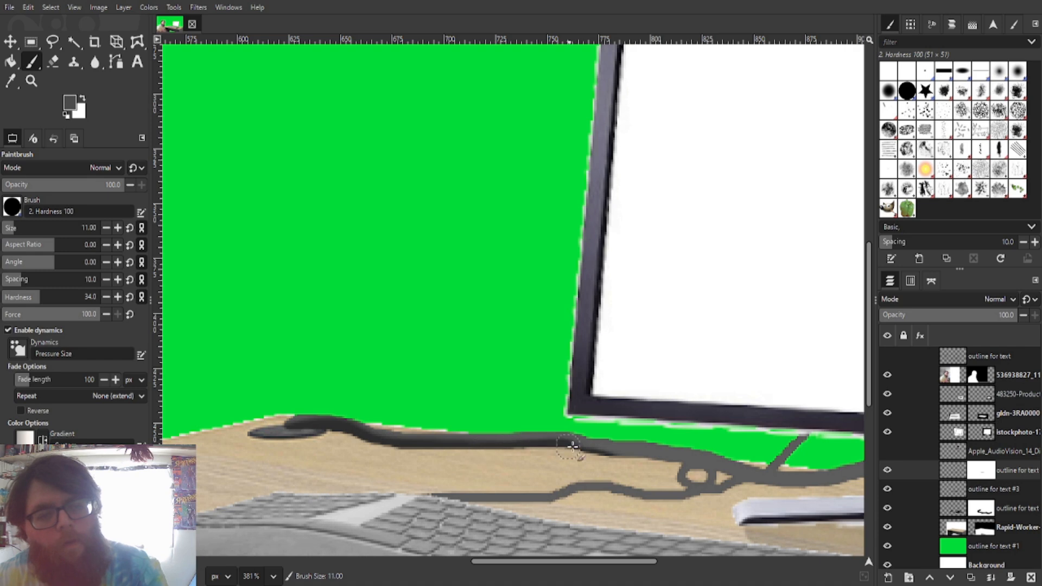
mouse_move(578, 459)
mouse_down()
mouse_move(684, 460)
mouse_move(667, 456)
mouse_move(614, 458)
mouse_move(776, 479)
mouse_move(882, 468)
mouse_up()
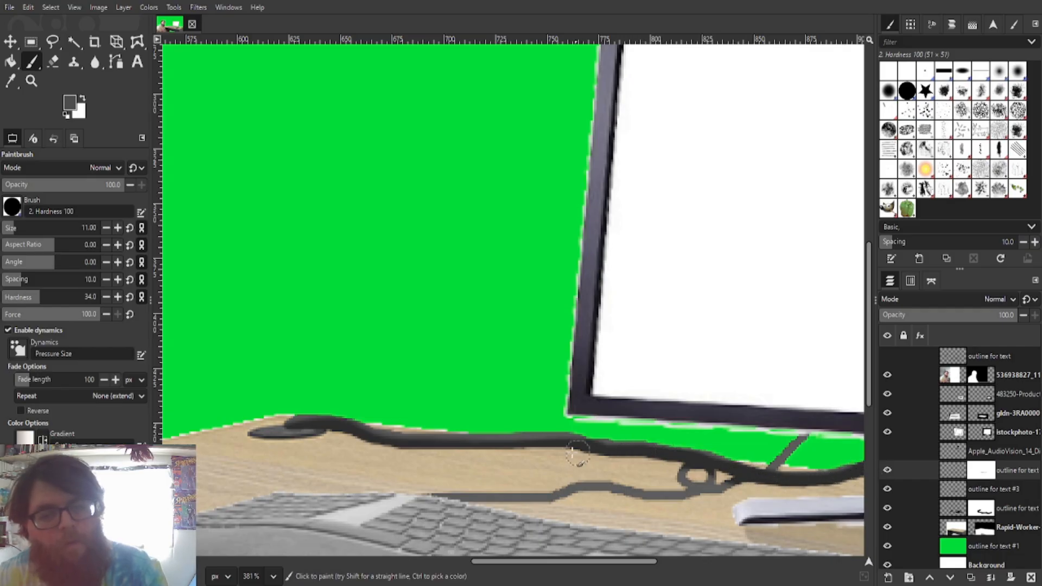
Darken the small loop of the thin cable by painting grey on the layer mask.
key(x)
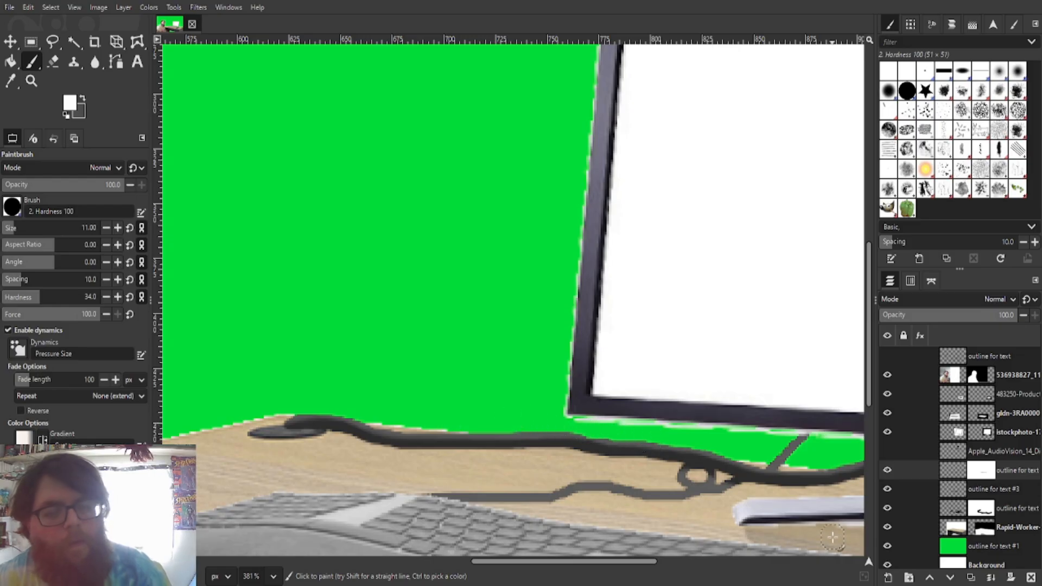
key(x)
mouse_move(695, 490)
mouse_down()
mouse_move(725, 491)
mouse_move(690, 475)
mouse_move(689, 463)
mouse_move(706, 465)
mouse_move(682, 463)
mouse_move(715, 482)
mouse_up()
key(x)
key(x)
Restore a light highlight around the thin cable's loop by painting white on the mask with a size 3 brush.
scroll(678, 481, up, 4)
scroll(686, 479, up, 3)
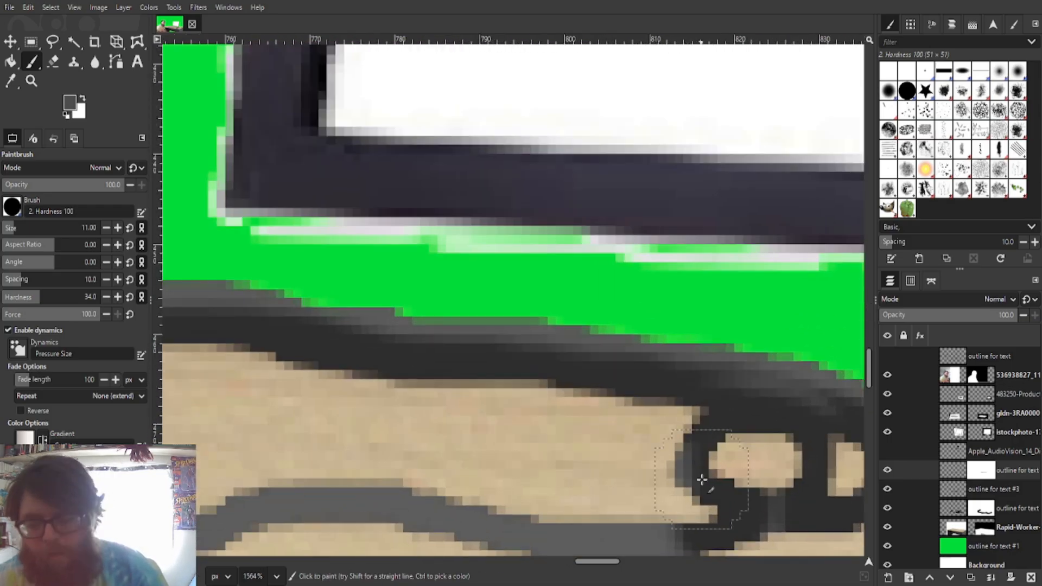
key(bracketleft)
key(bracketleft)
key(bracketleft)
key(bracketleft)
key(bracketleft)
key(bracketleft)
key(bracketleft)
key(bracketleft)
key(bracketleft)
key(bracketleft)
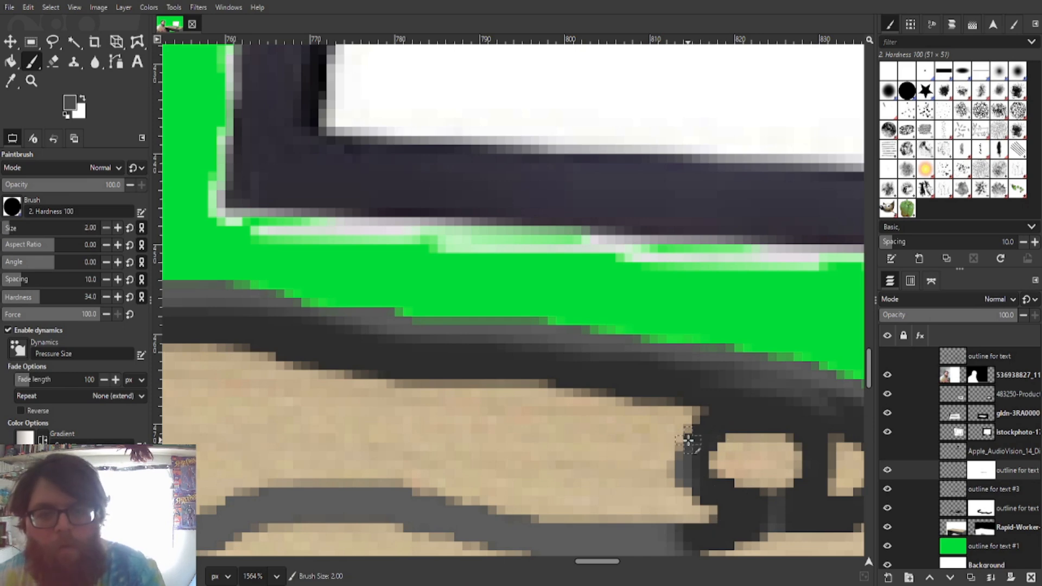
key(bracketright)
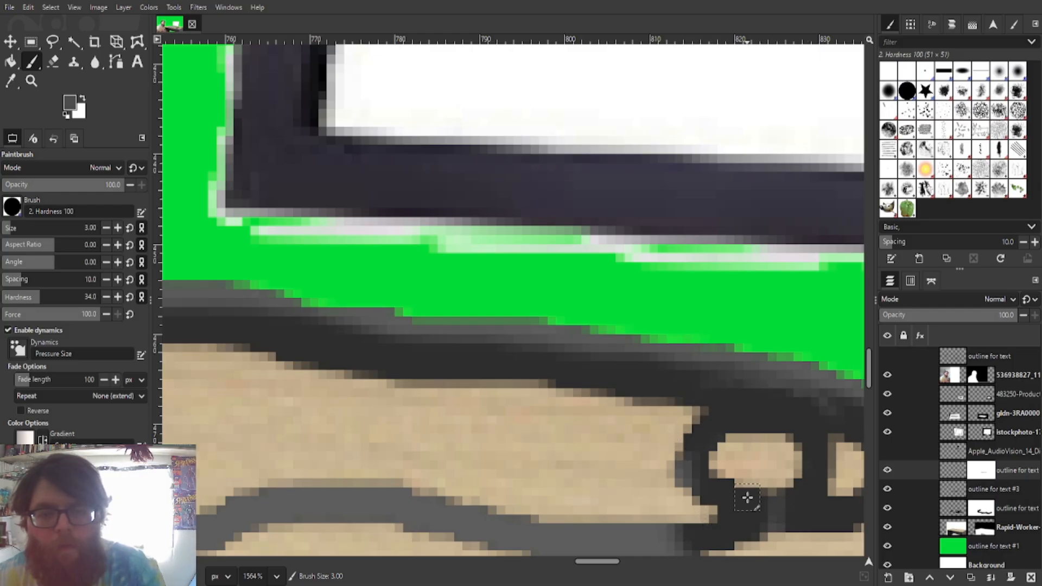
key(x)
mouse_move(740, 505)
mouse_down()
mouse_move(691, 528)
mouse_move(779, 497)
mouse_move(818, 464)
mouse_move(814, 415)
mouse_move(765, 396)
mouse_move(735, 401)
mouse_move(677, 454)
mouse_move(691, 488)
mouse_up()
Shade the thin cable's underside from the small loop back to the keyboard by painting grey on the layer mask.
scroll(726, 506, down, 1)
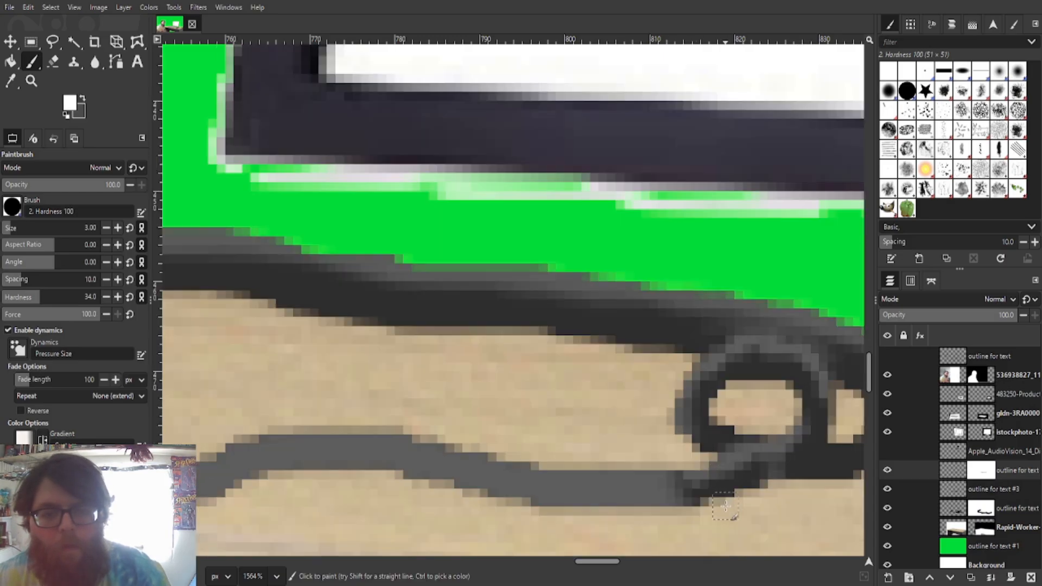
scroll(726, 506, down, 1)
key(x)
mouse_move(707, 454)
mouse_down()
mouse_move(515, 449)
mouse_move(727, 443)
mouse_move(530, 451)
mouse_move(439, 417)
mouse_up()
mouse_move(483, 435)
mouse_down()
mouse_move(538, 446)
mouse_move(474, 429)
mouse_move(673, 442)
mouse_up()
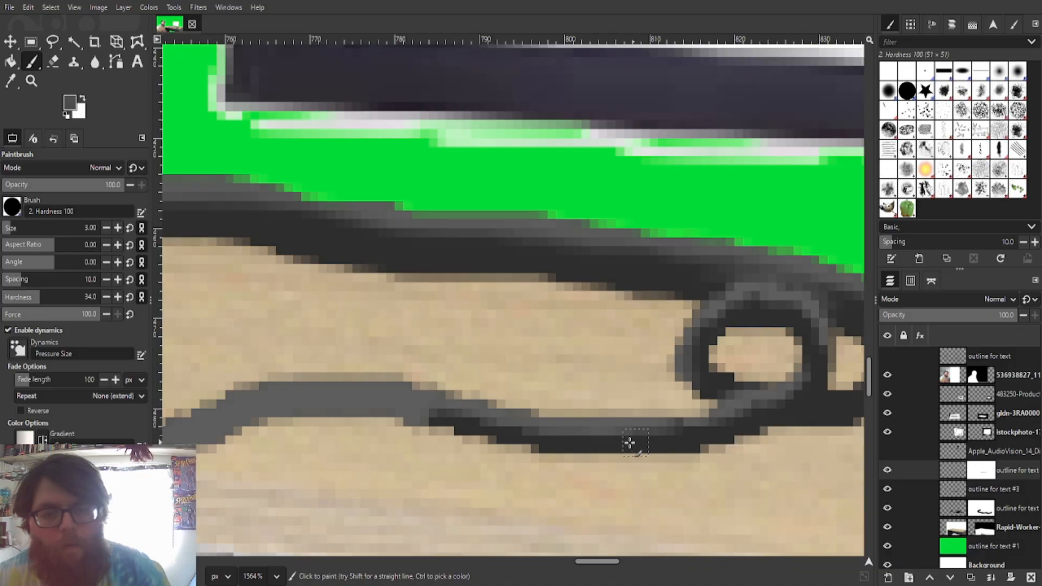
drag(477, 427, 337, 394)
drag(615, 566, 584, 562)
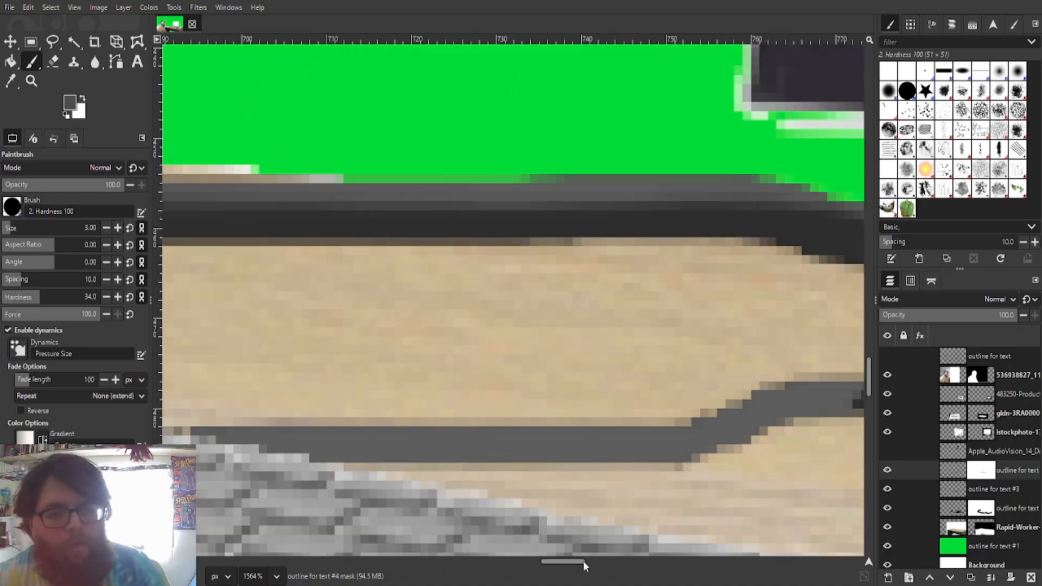
mouse_move(206, 454)
mouse_down()
mouse_move(583, 453)
mouse_move(726, 405)
mouse_move(781, 402)
mouse_move(723, 403)
mouse_move(609, 443)
mouse_move(534, 453)
mouse_move(639, 436)
mouse_move(722, 403)
mouse_move(844, 403)
mouse_up()
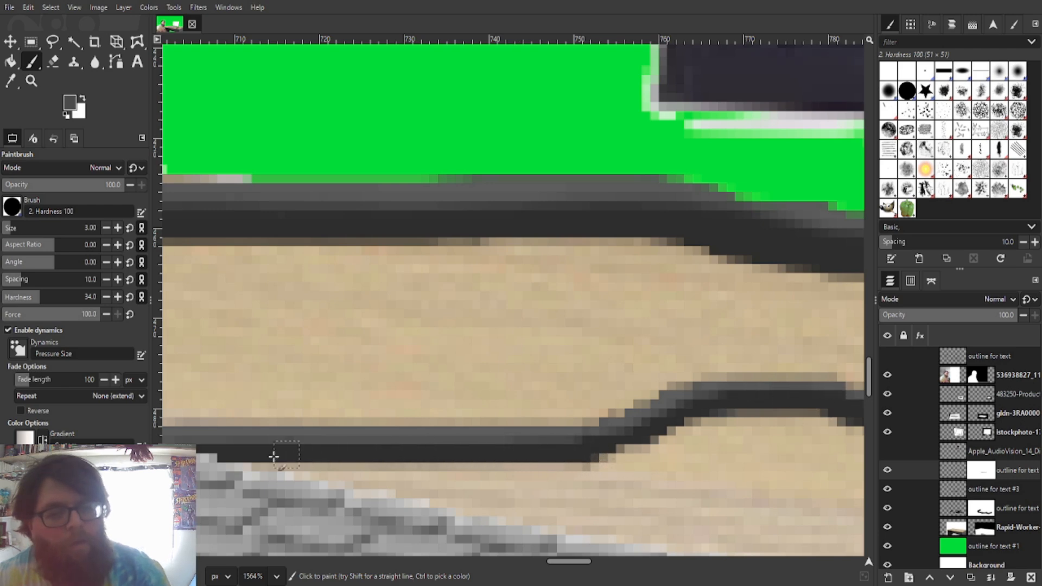
Restore a light highlight along the short thin-cable strand between the loop and the thick cable by painting white on the mask.
drag(568, 559, 616, 562)
key(x)
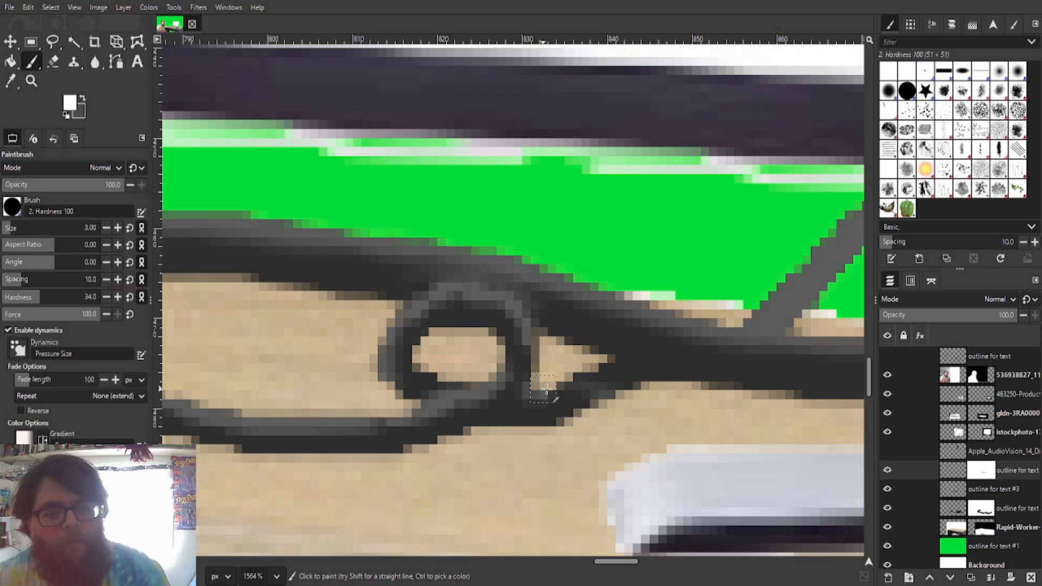
key(x)
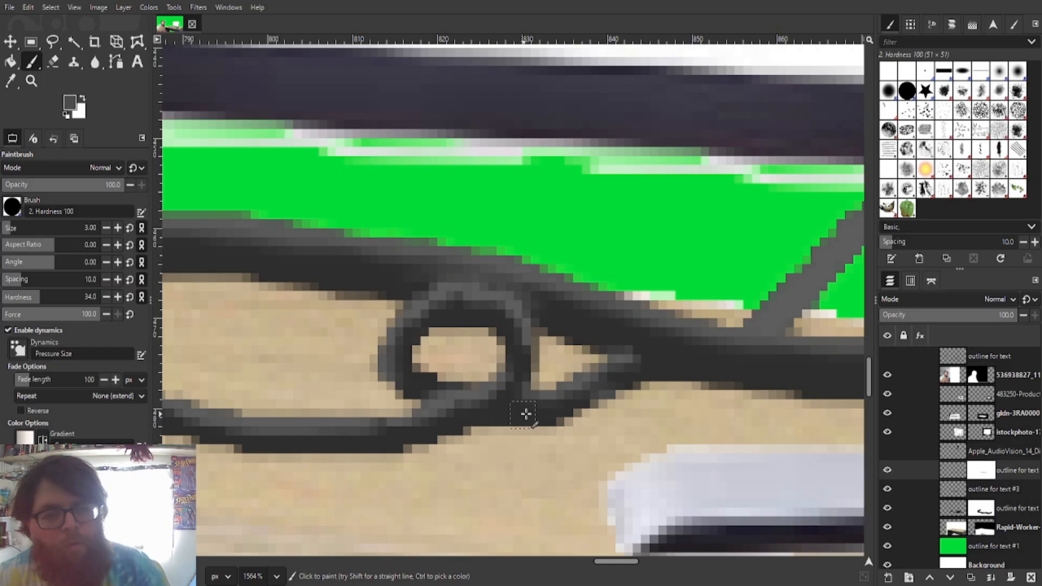
Shade the thick cable's end beside the monitor stand on the mask, keeping a lighter upper edge.
scroll(651, 384, down, 8)
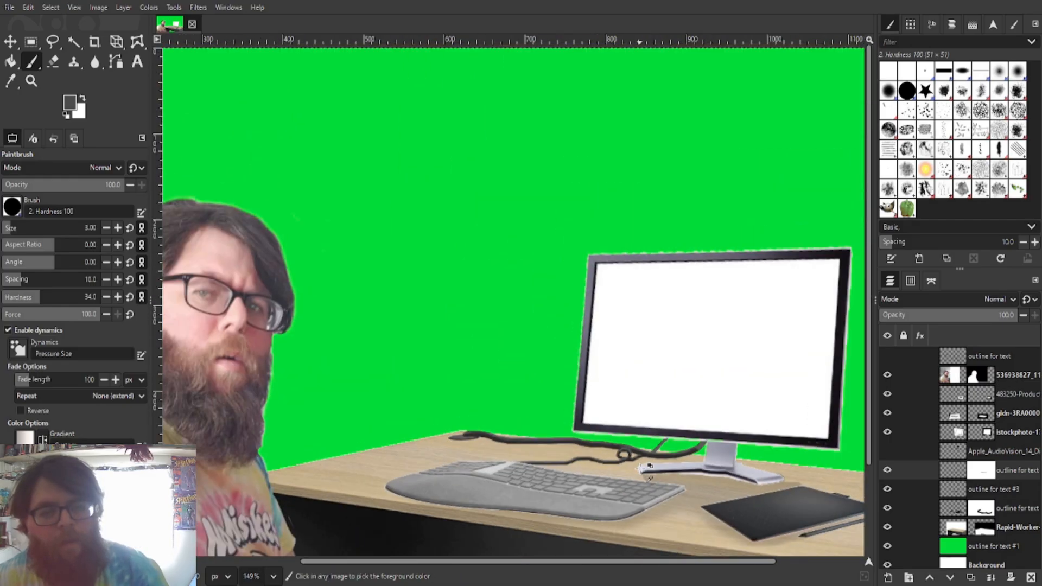
scroll(649, 467, up, 3)
scroll(650, 468, up, 4)
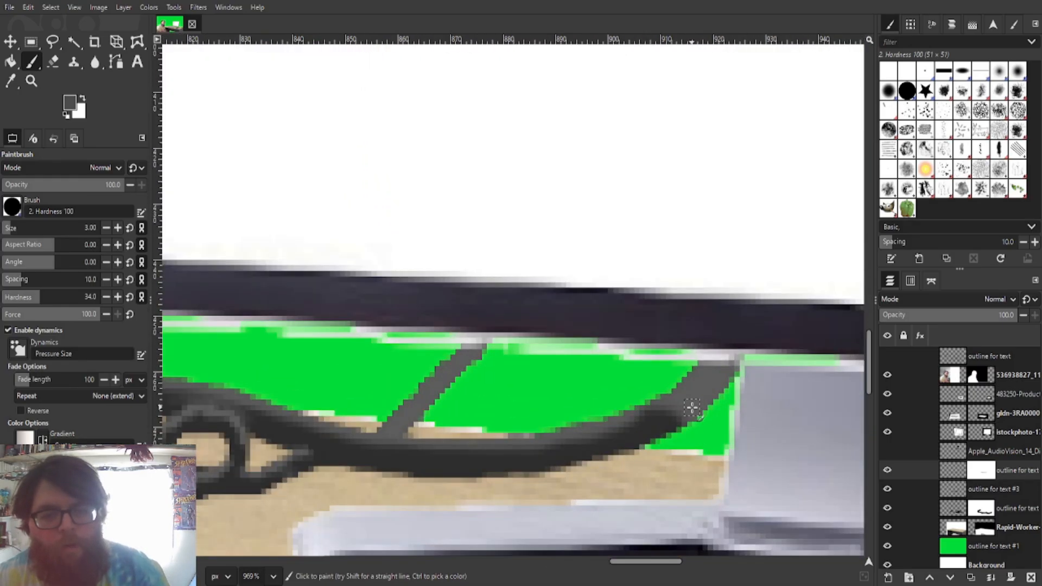
key(x)
mouse_move(682, 419)
mouse_down()
mouse_move(700, 397)
mouse_move(666, 422)
mouse_move(700, 398)
mouse_move(687, 420)
mouse_move(737, 363)
mouse_move(690, 431)
mouse_move(731, 363)
mouse_move(650, 420)
mouse_up()
key(x)
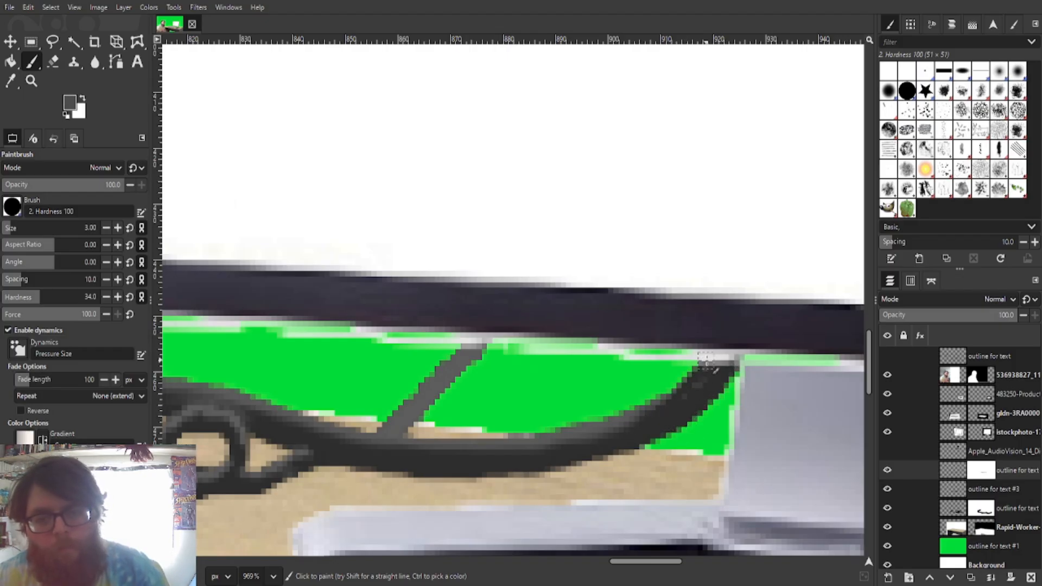
Shade the lower edge of the short diagonal cable beneath the monitor by painting grey on the mask.
mouse_move(405, 426)
mouse_down()
mouse_move(478, 351)
mouse_move(418, 416)
mouse_up()
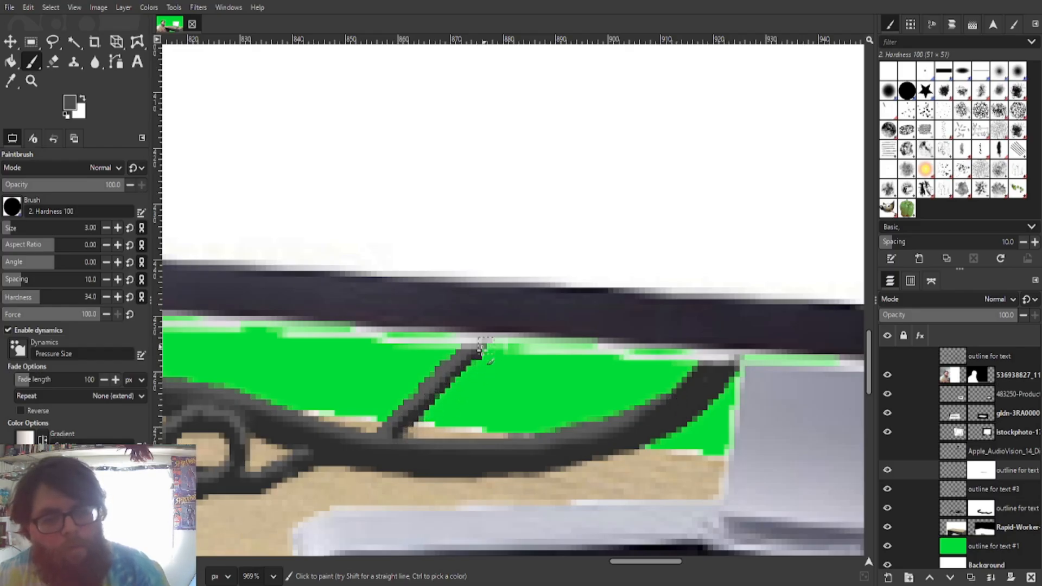
drag(480, 350, 395, 430)
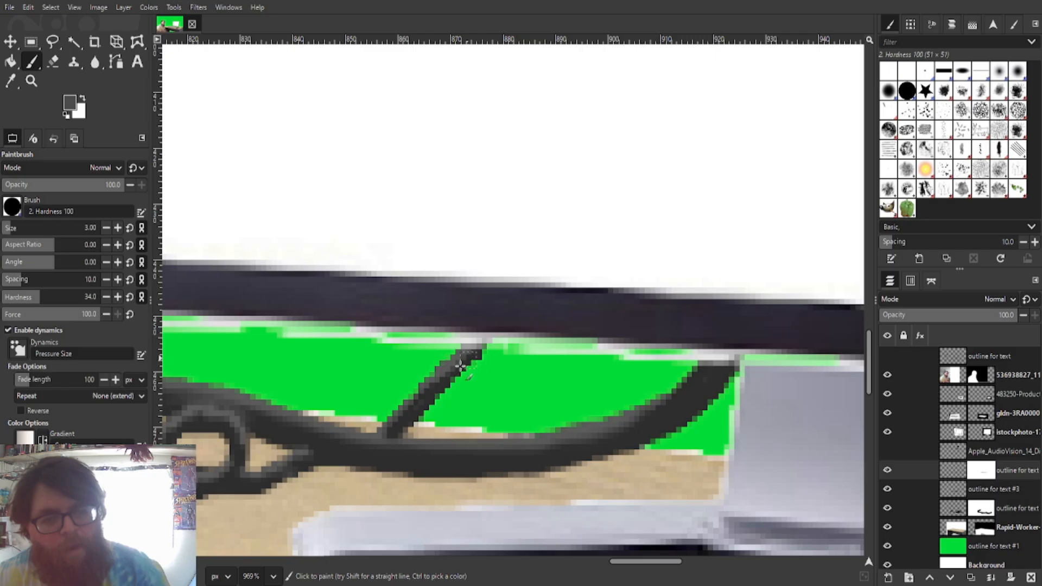
drag(454, 370, 484, 343)
Examine the whole composition, toggling the visibility of the cable layer and the "outline for text #3" layer.
scroll(546, 401, down, 8)
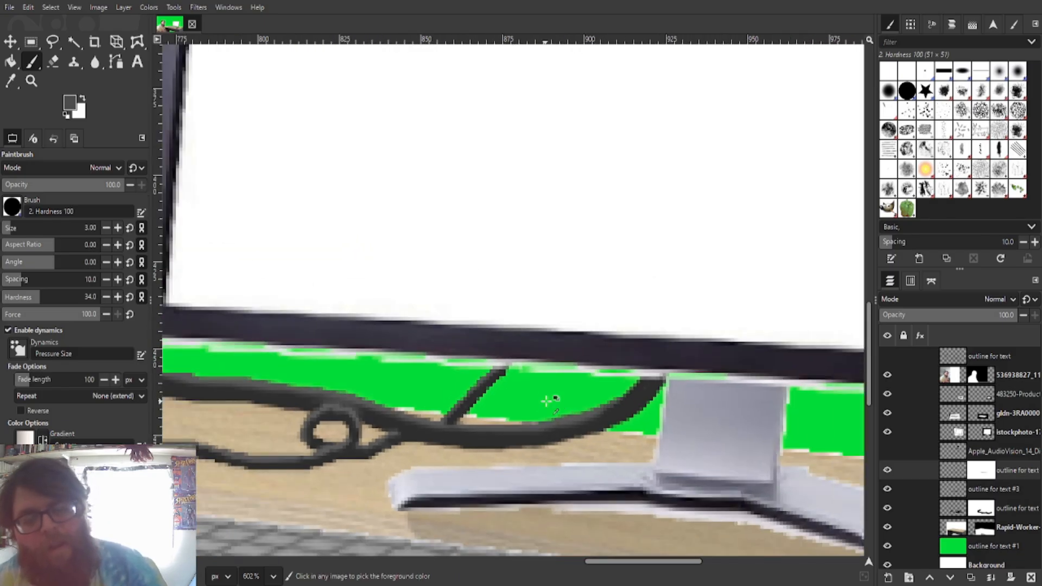
scroll(546, 401, up, 1)
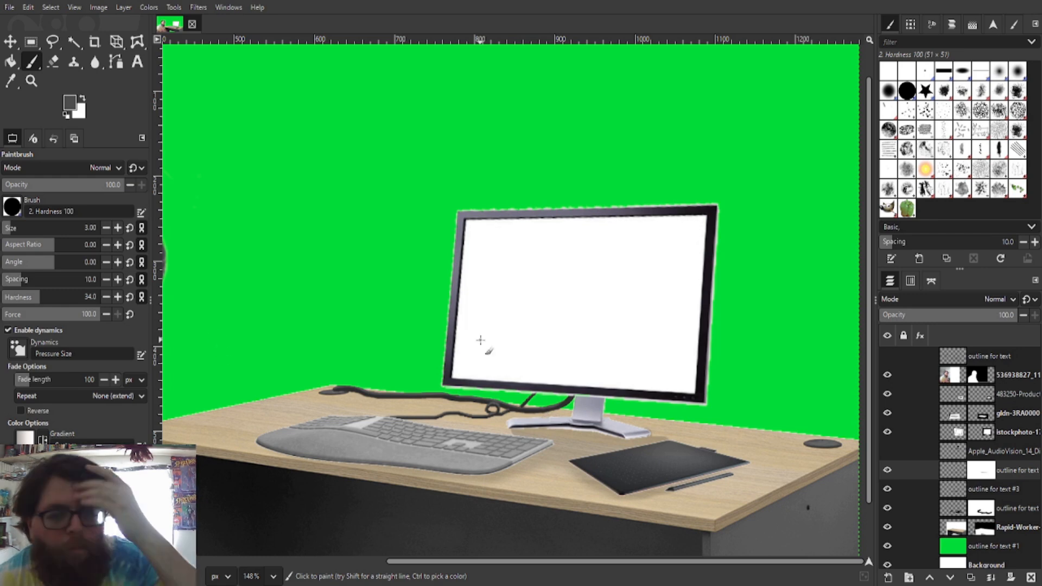
scroll(516, 376, down, 3)
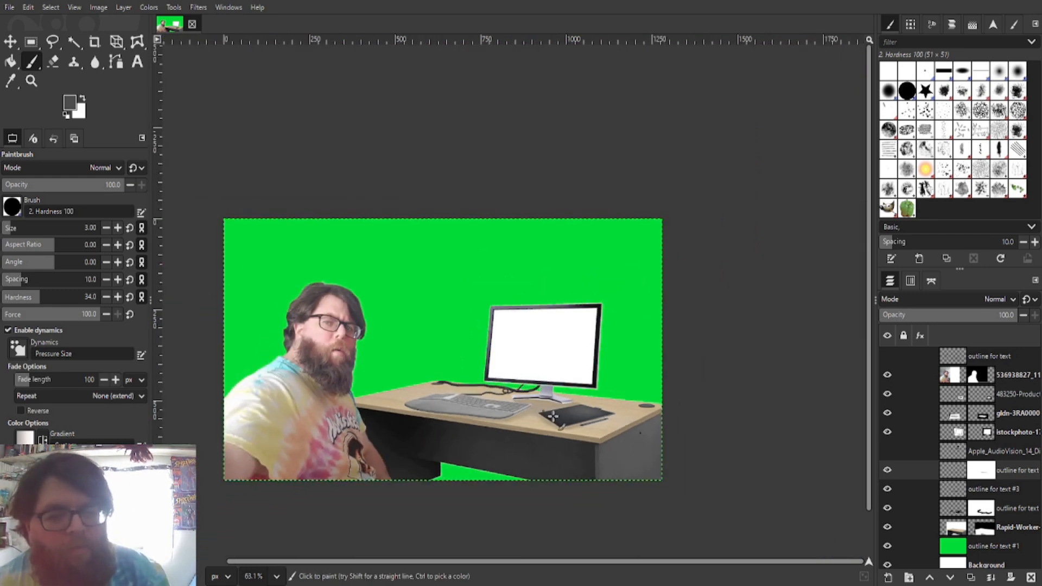
drag(553, 561, 487, 562)
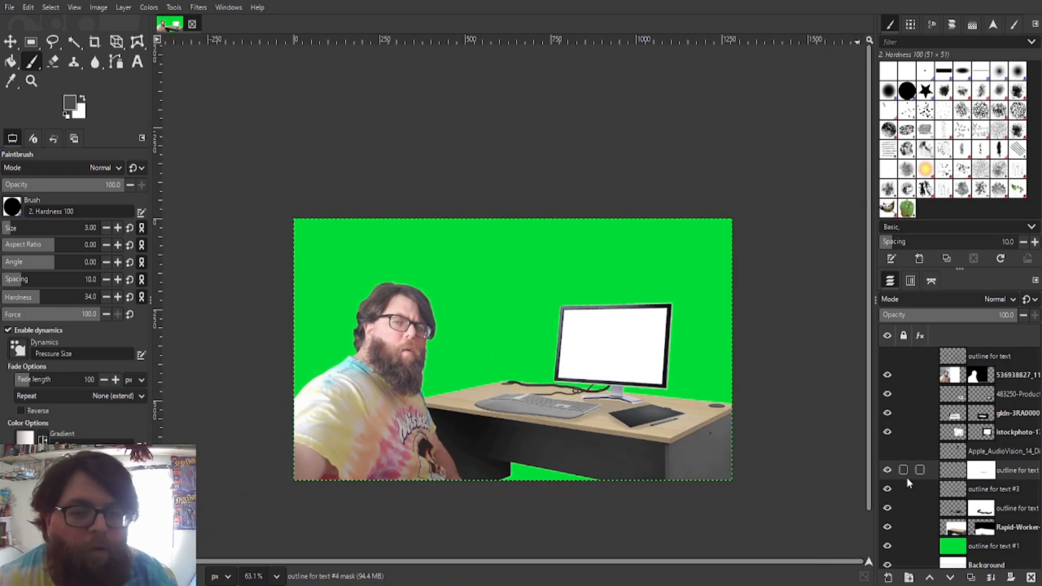
click(886, 471)
click(886, 488)
click(886, 489)
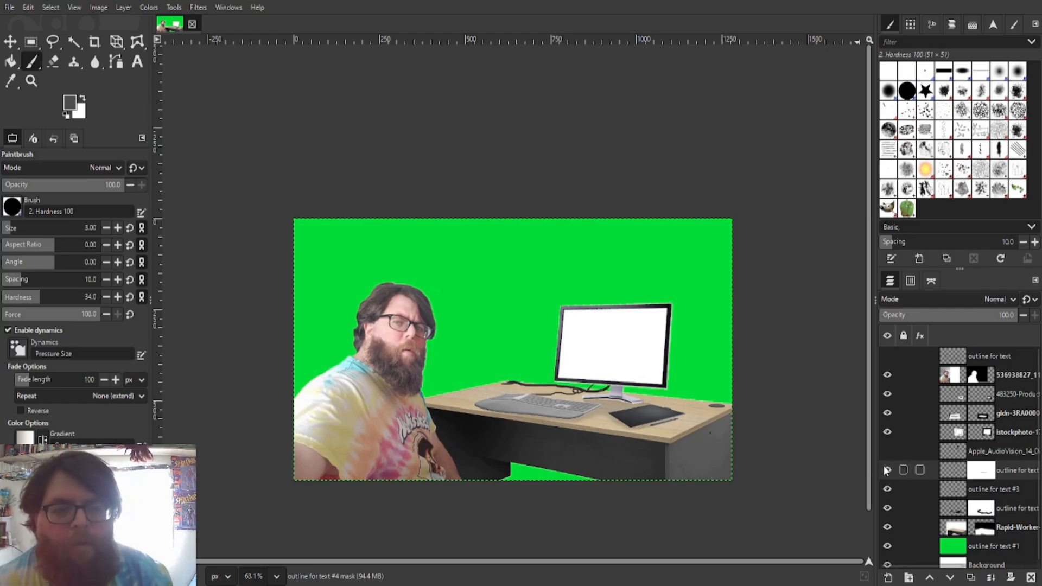
click(887, 470)
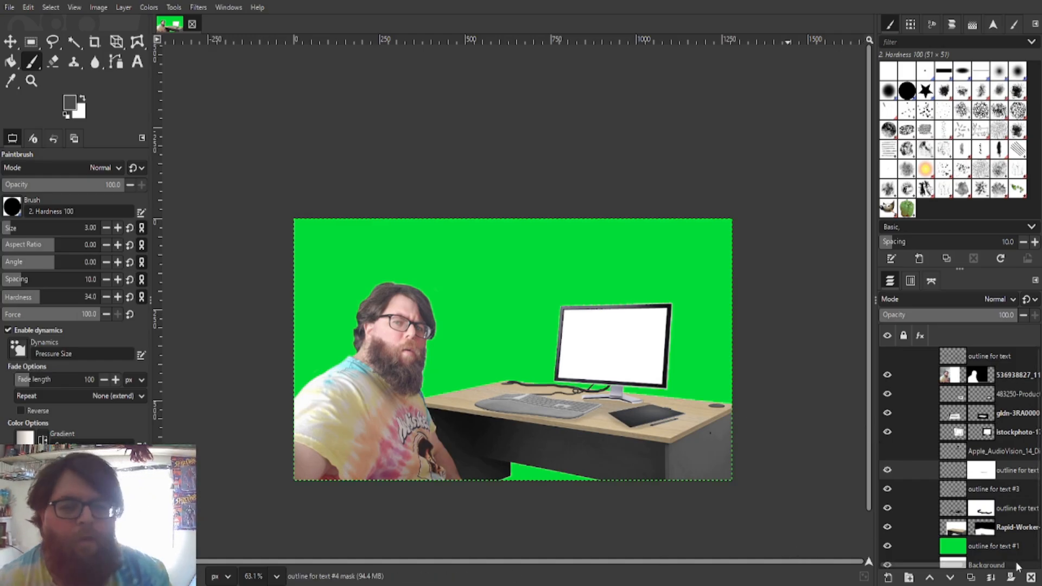
Toggle the green "outline for text #1" background layer's visibility to compare the composition with and without it.
click(889, 547)
click(890, 547)
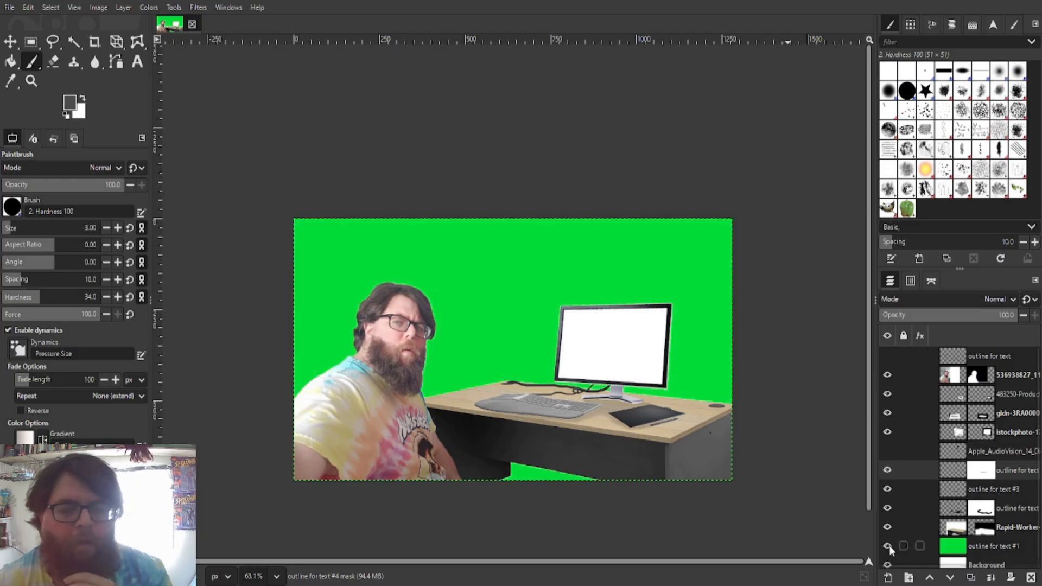
click(889, 548)
click(890, 547)
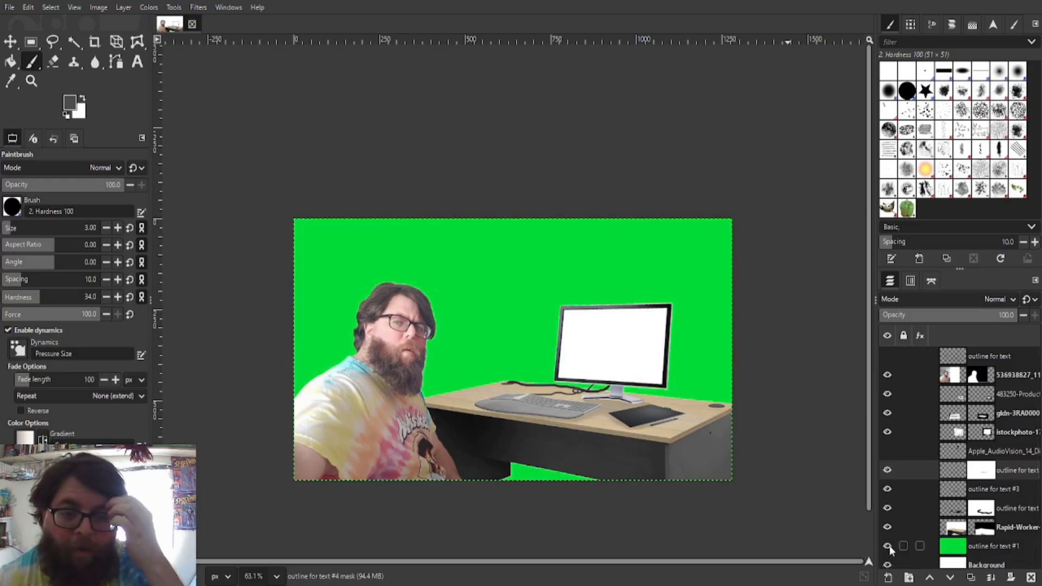